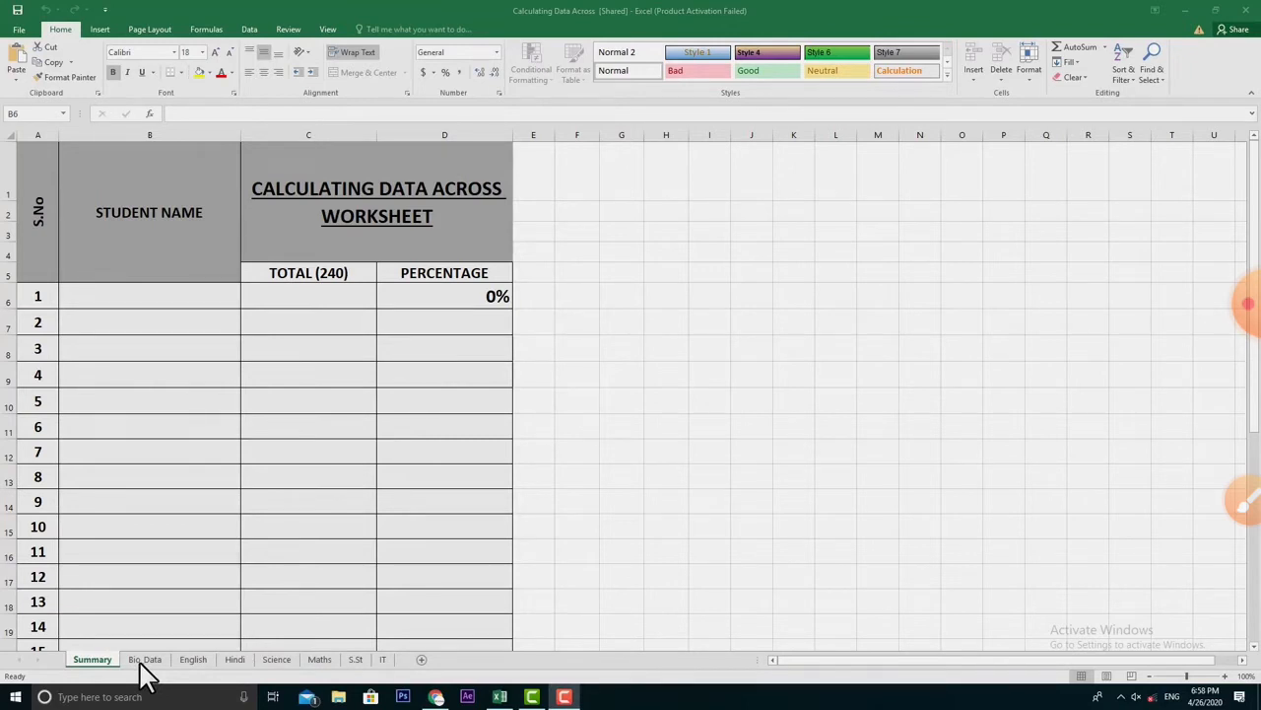
click(183, 660)
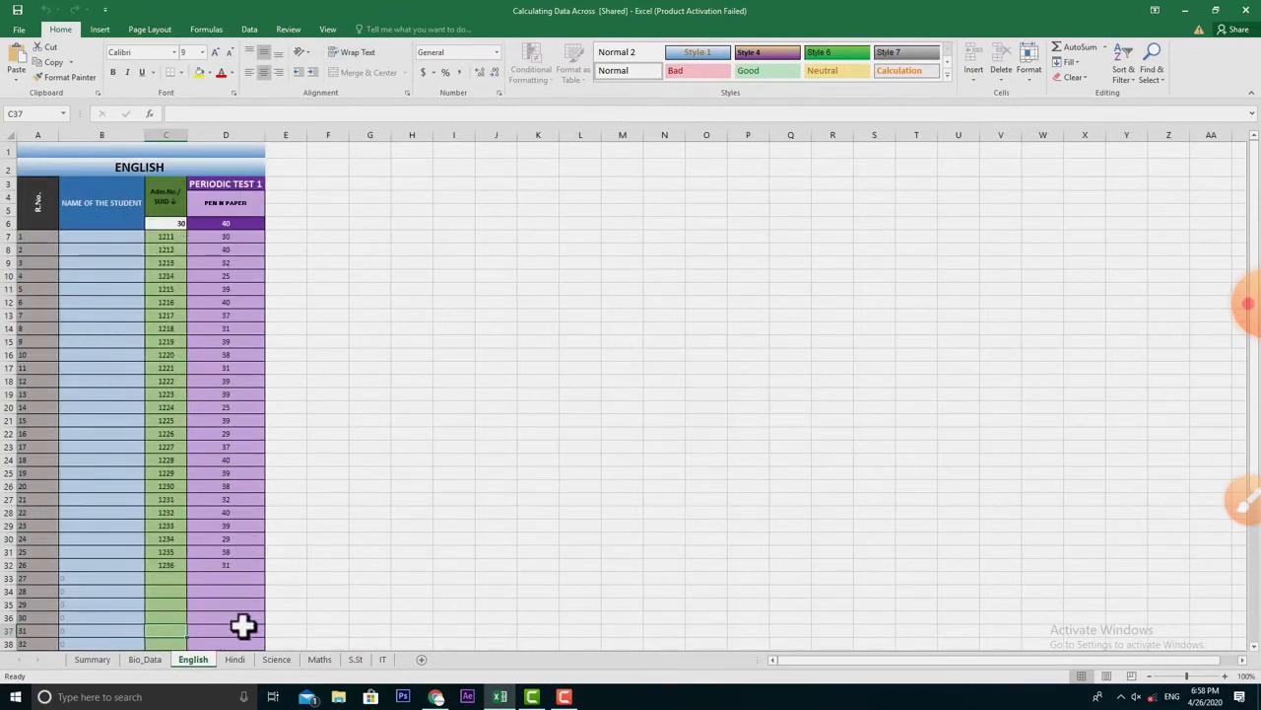
click(236, 662)
click(268, 664)
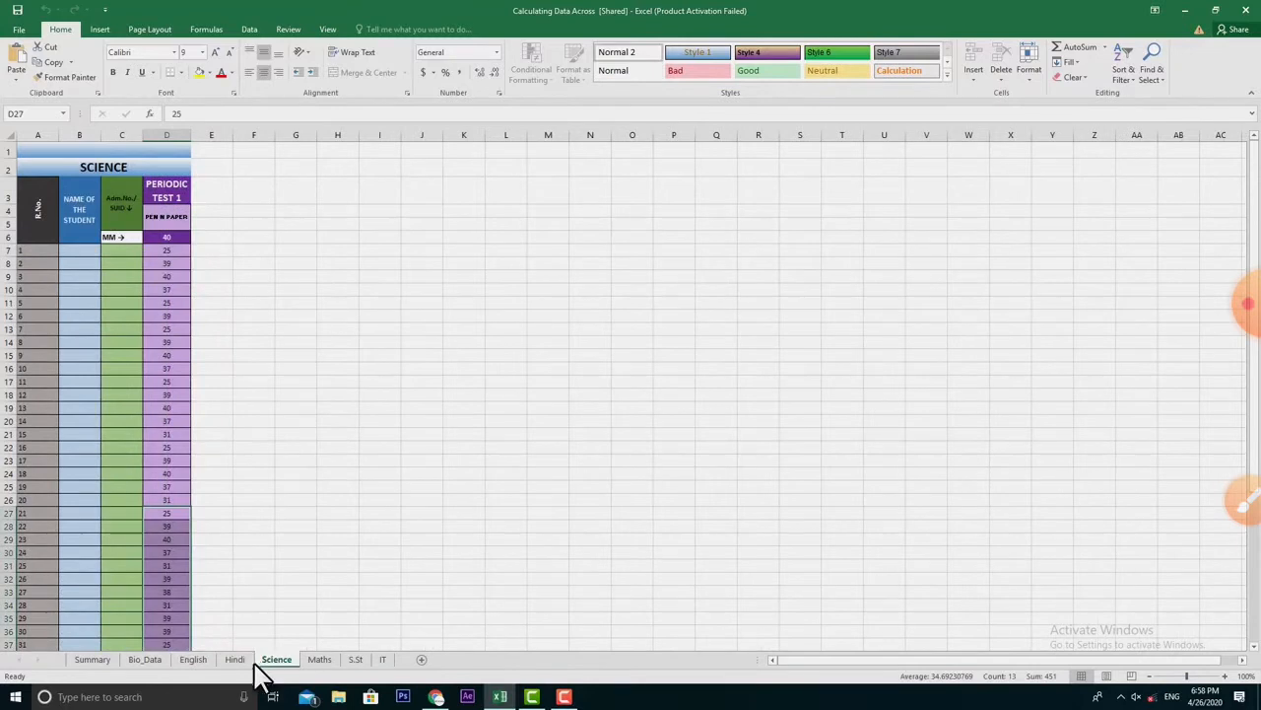
click(194, 663)
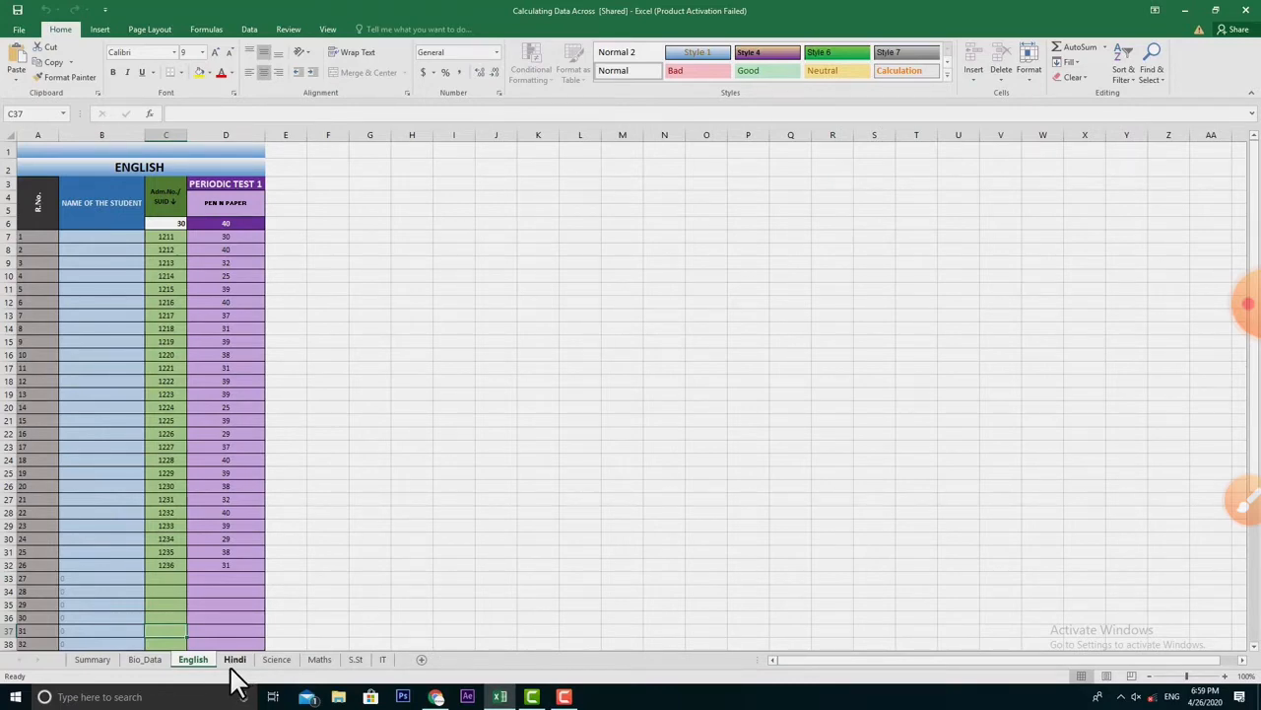
click(94, 660)
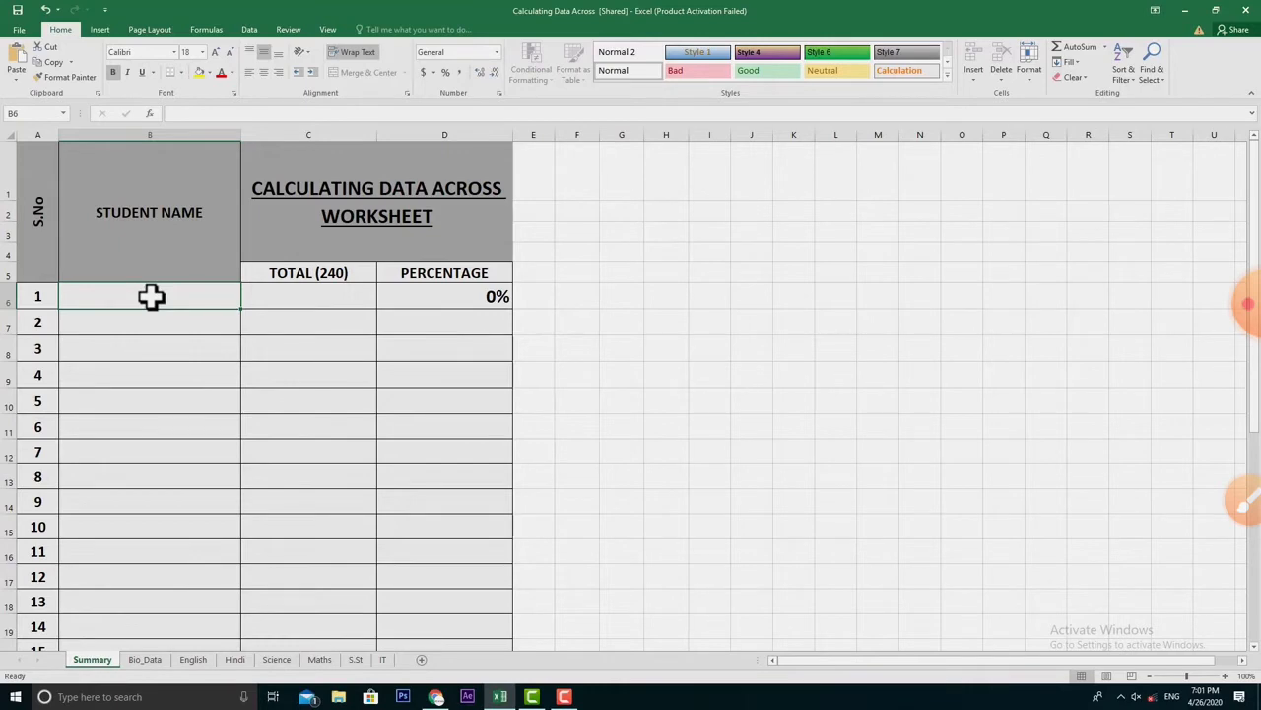
click(146, 660)
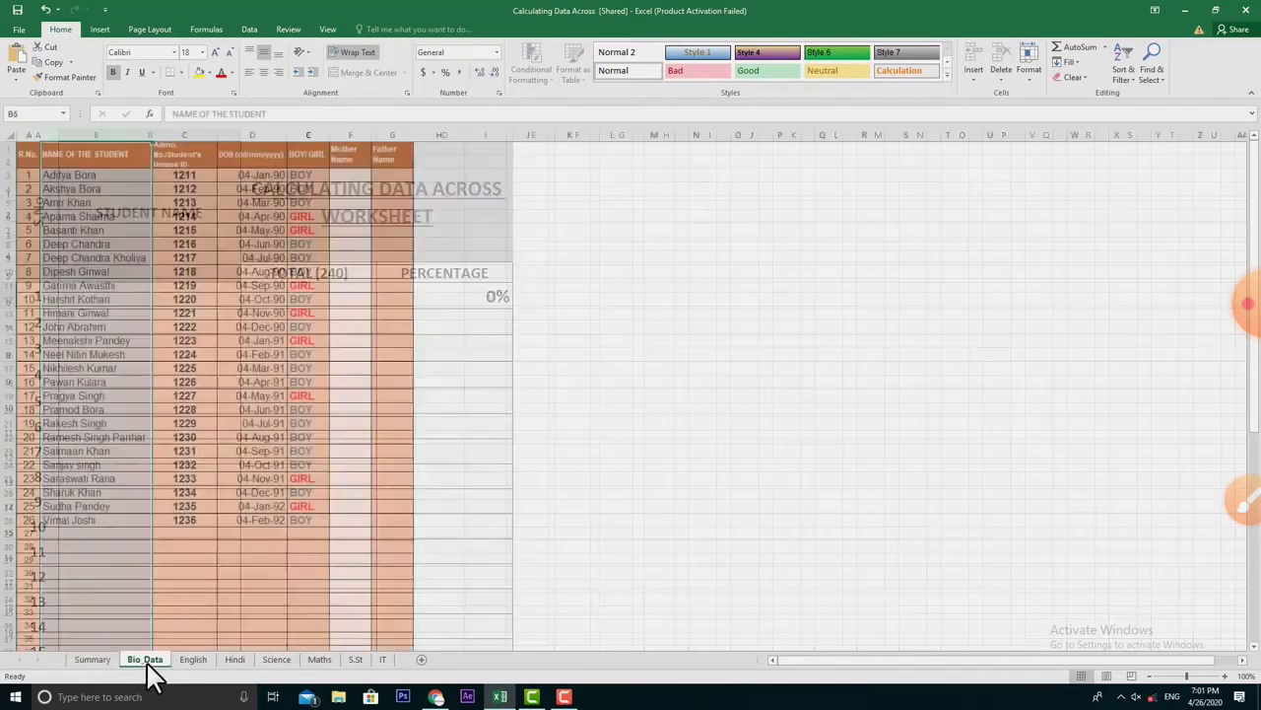
click(91, 662)
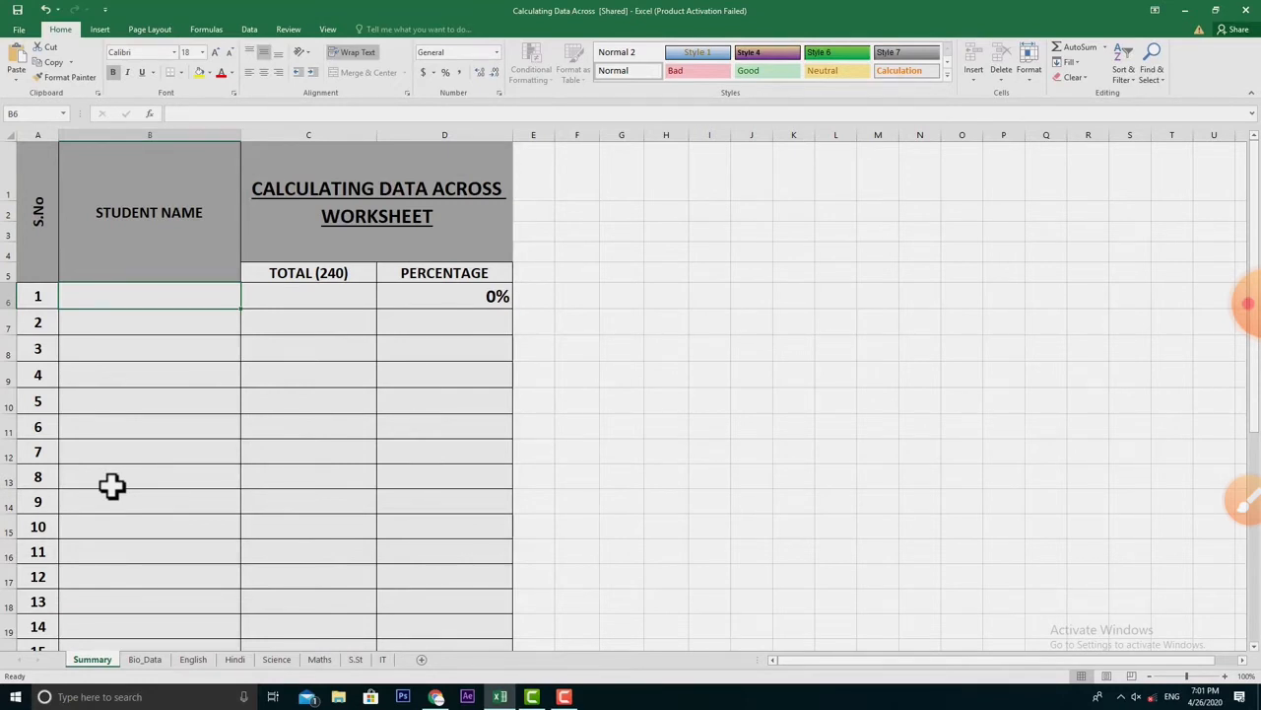
text(=)
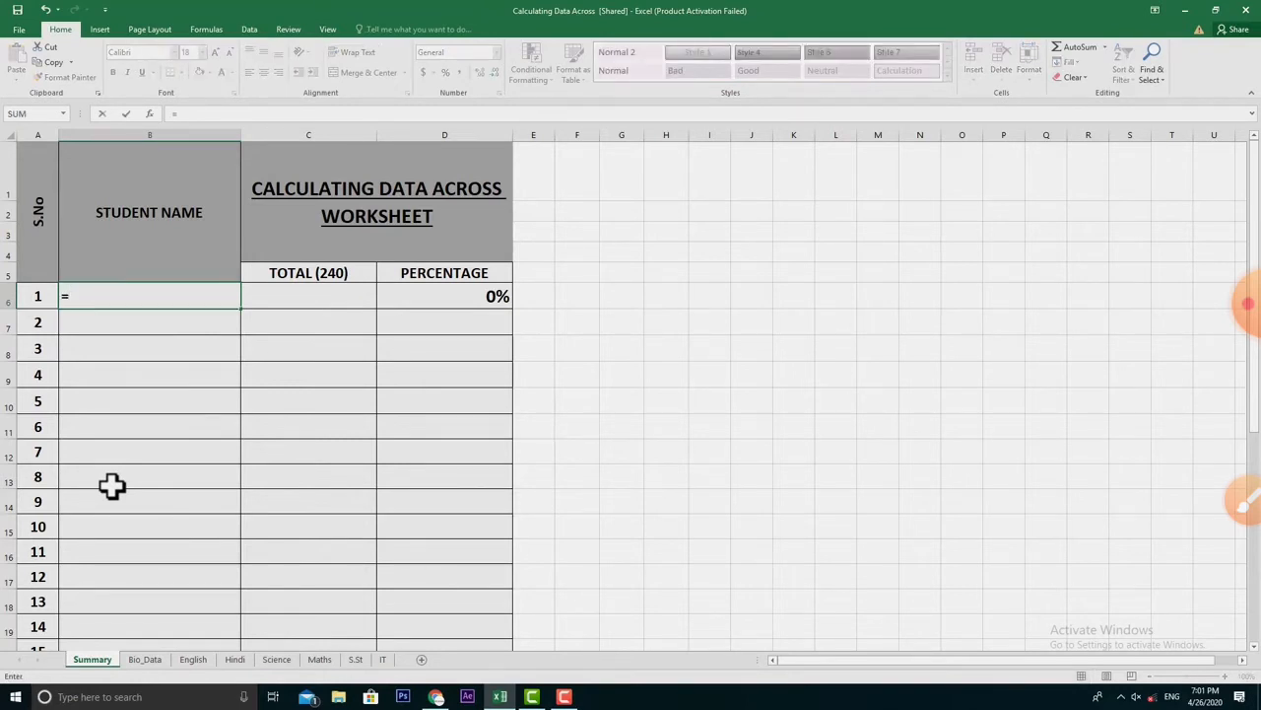
click(145, 660)
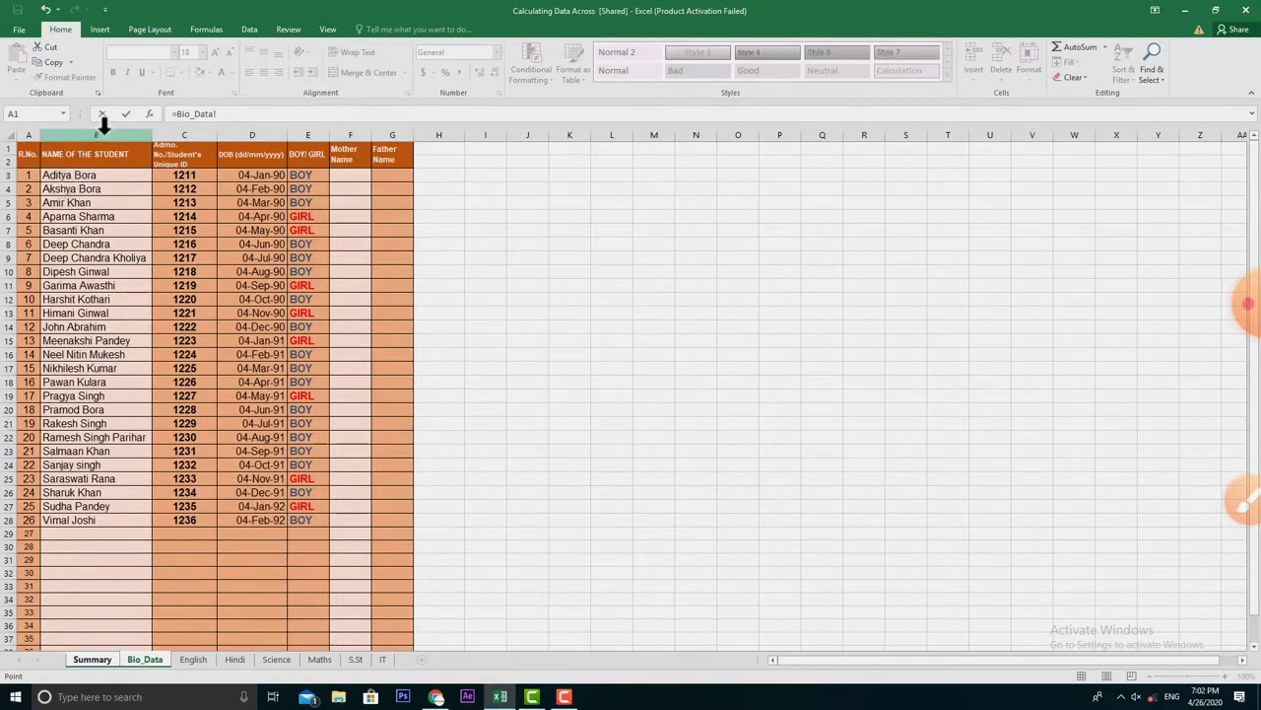
click(94, 175)
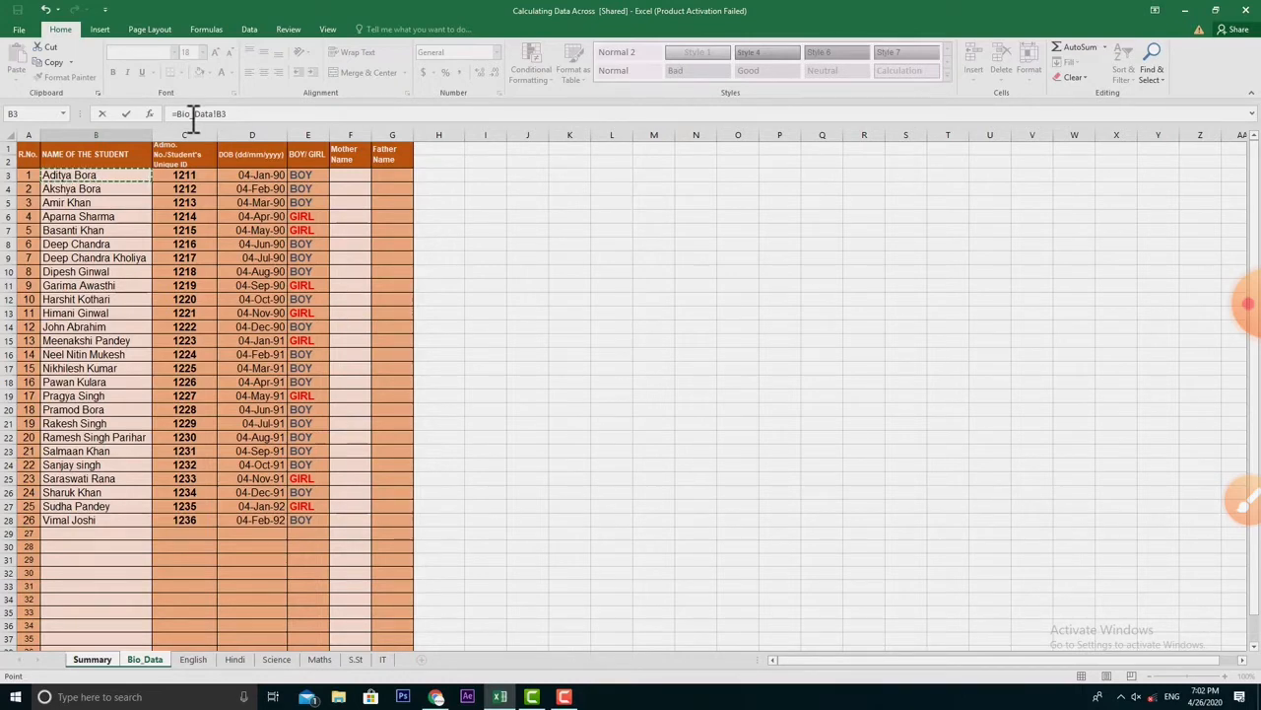
key(Return)
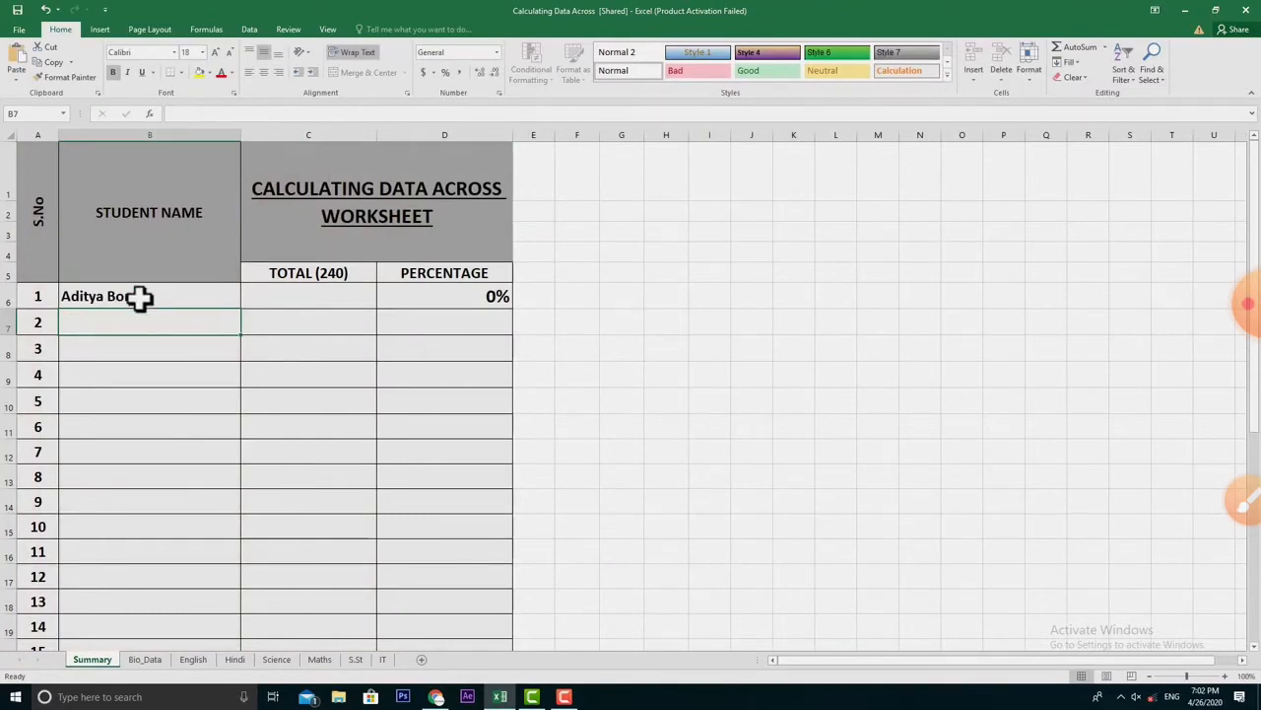
- Compare Bio_Data's 26-student list with Summary B6's linked formula, ending on Bio_Data
click(143, 659)
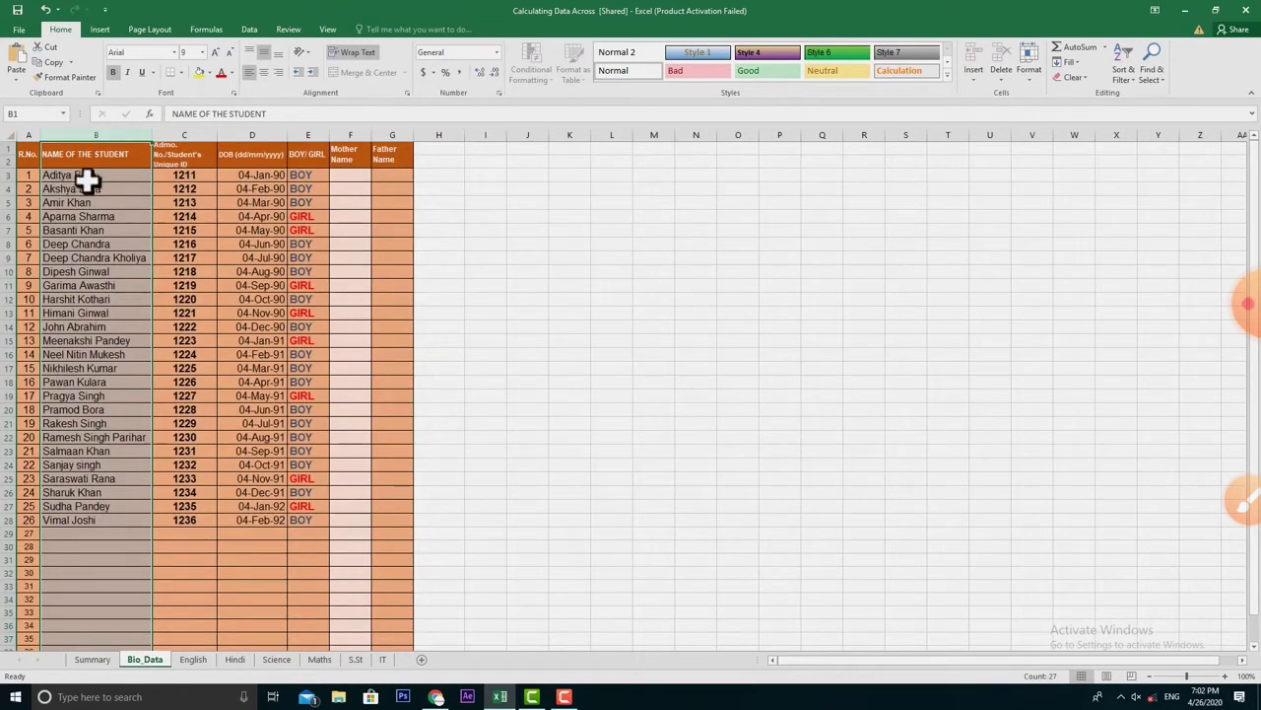
click(94, 660)
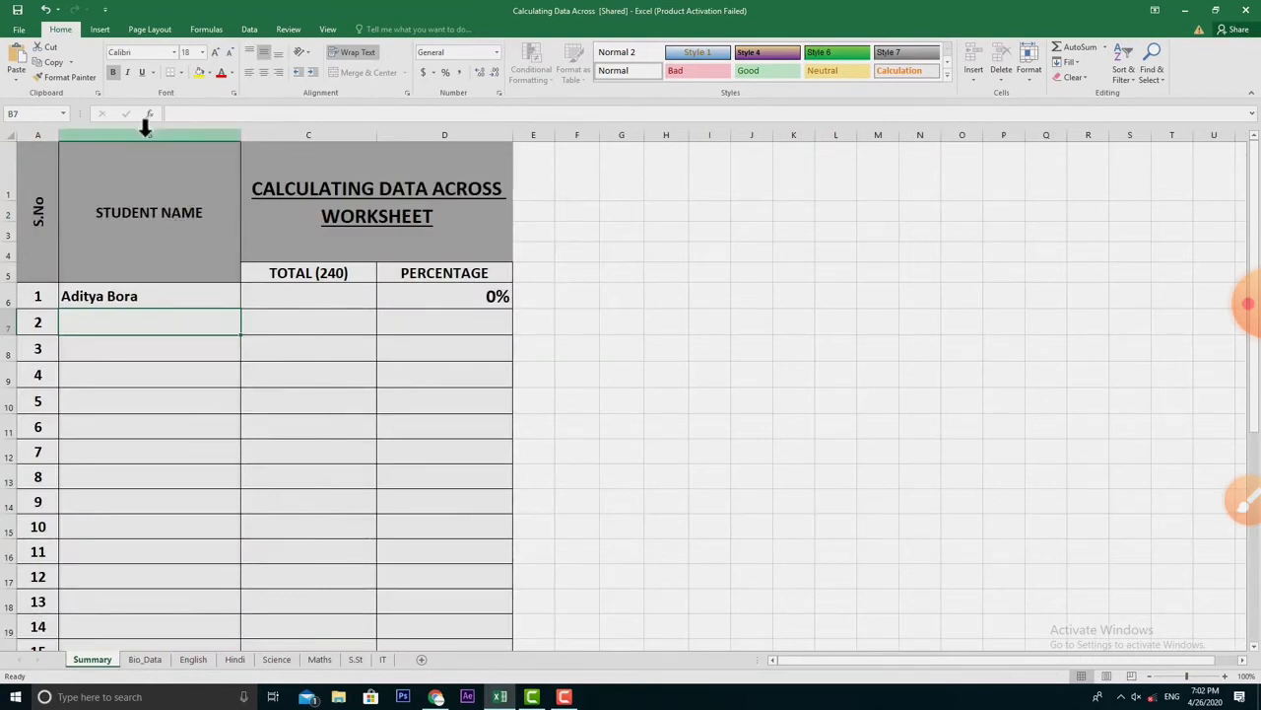
click(116, 302)
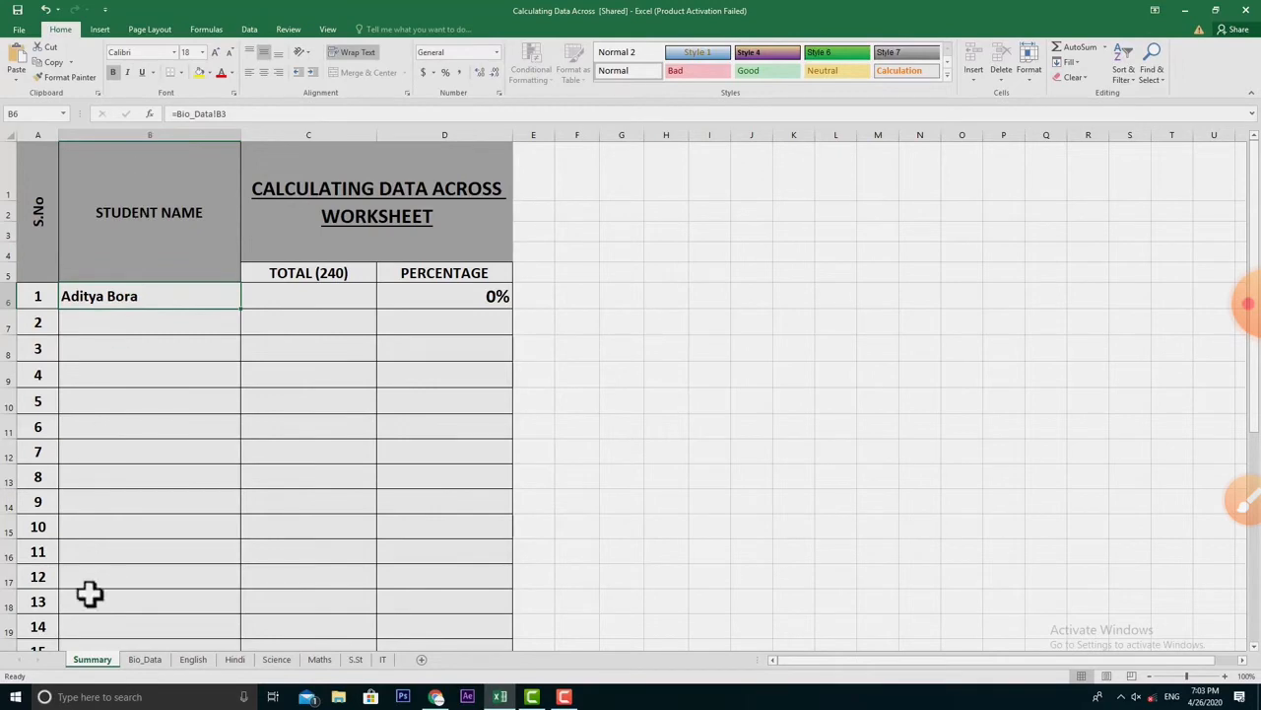
click(145, 660)
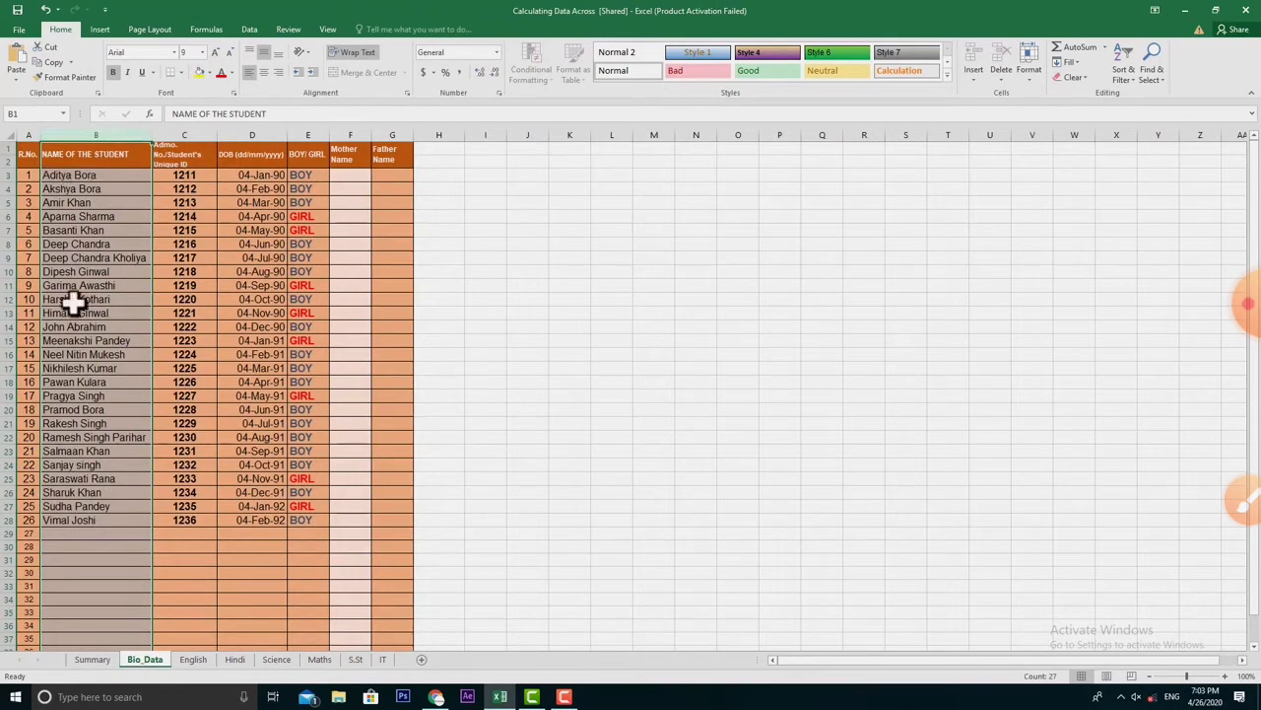
click(106, 662)
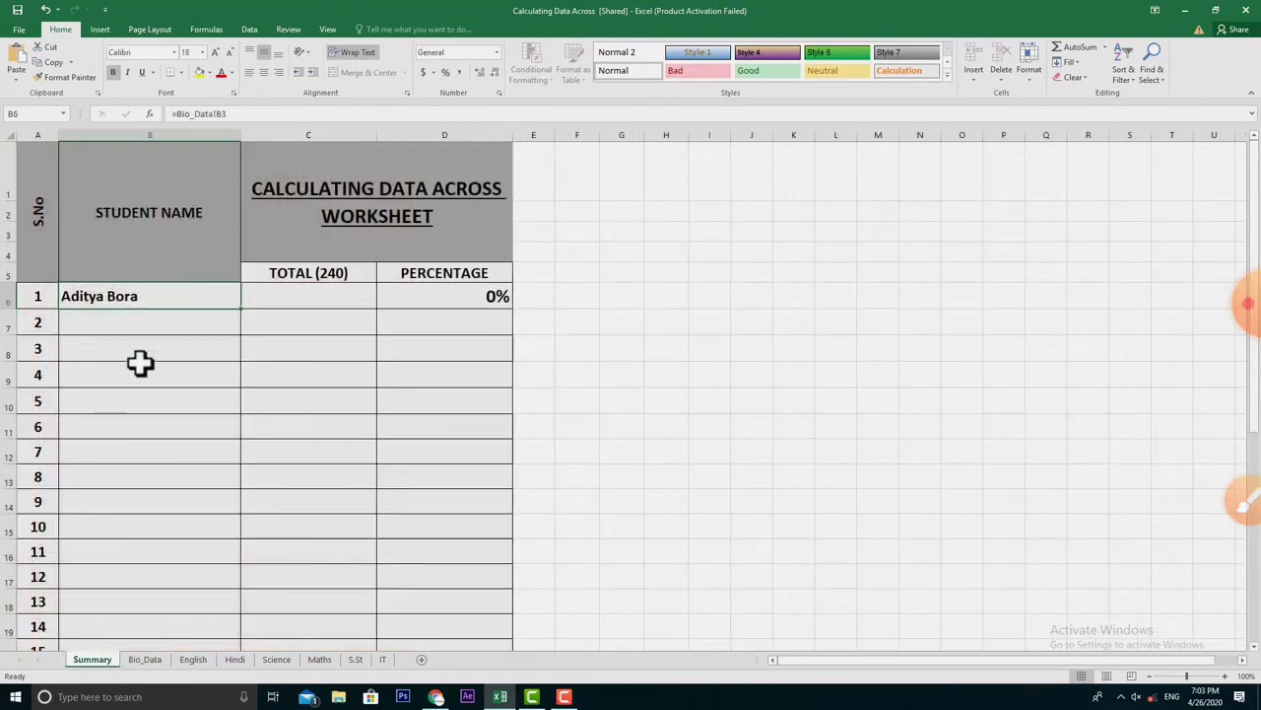
click(145, 660)
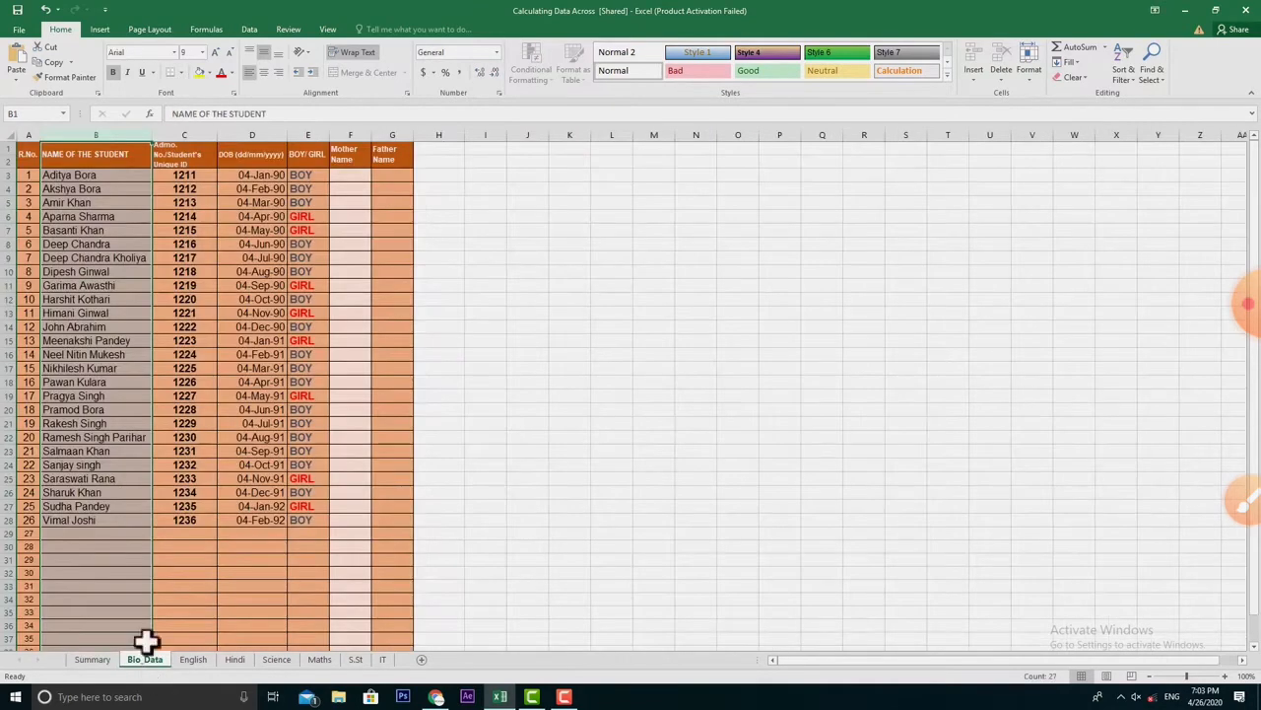
click(91, 178)
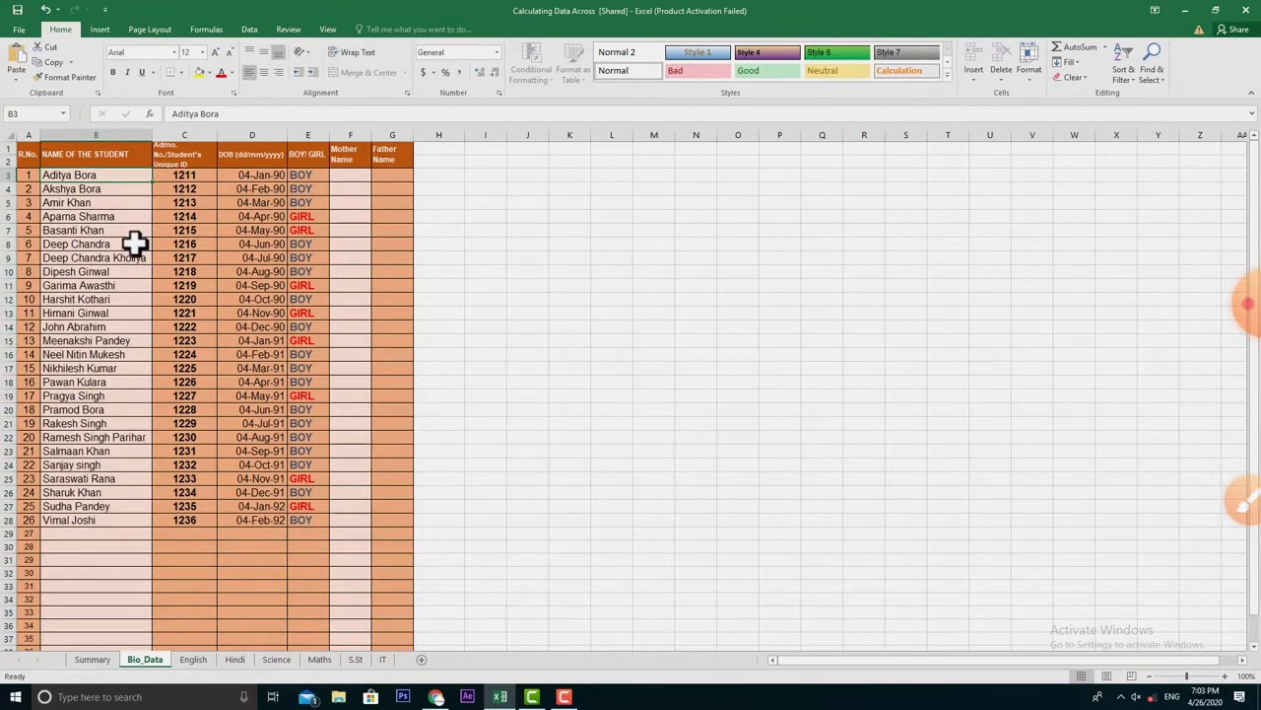
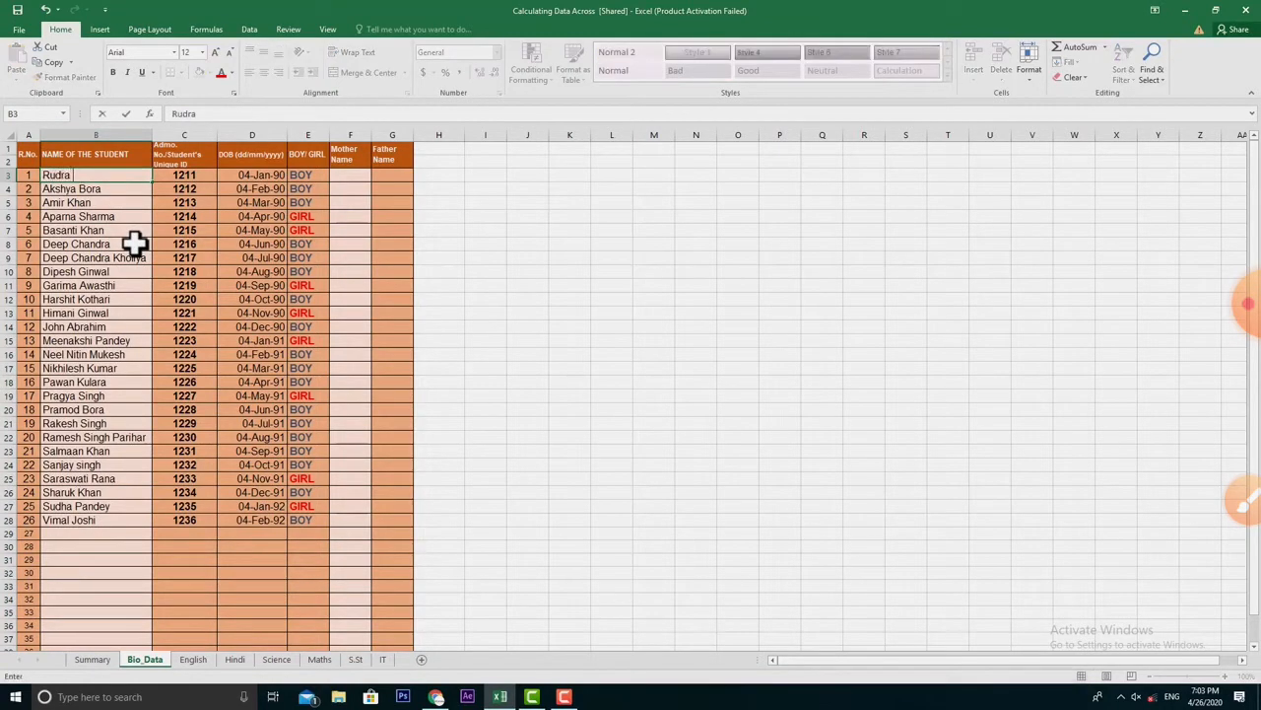
key(Return)
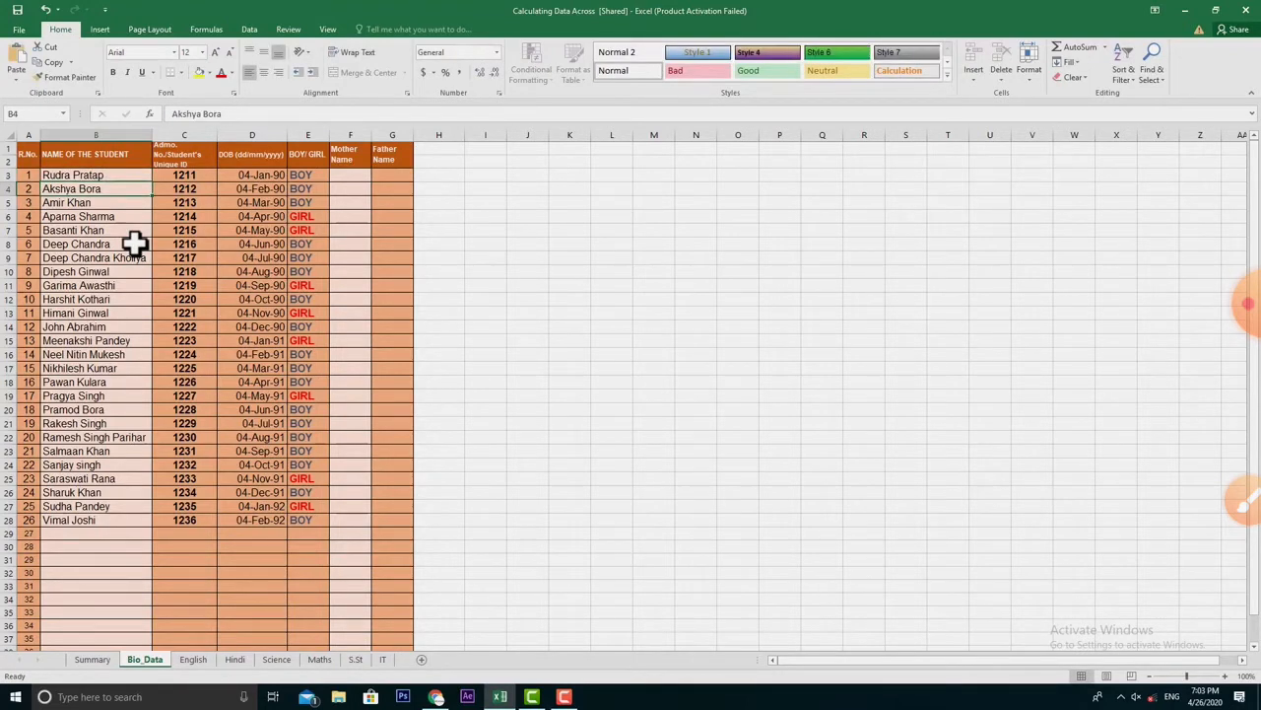
click(90, 661)
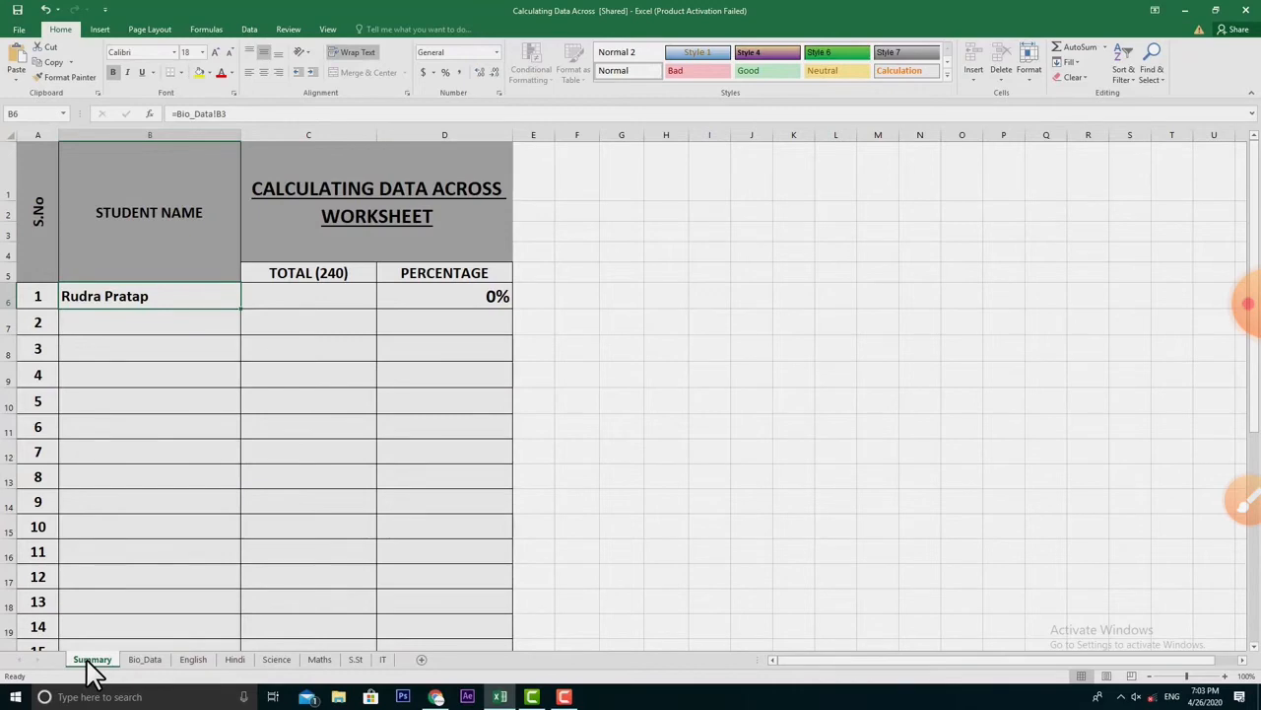
click(144, 661)
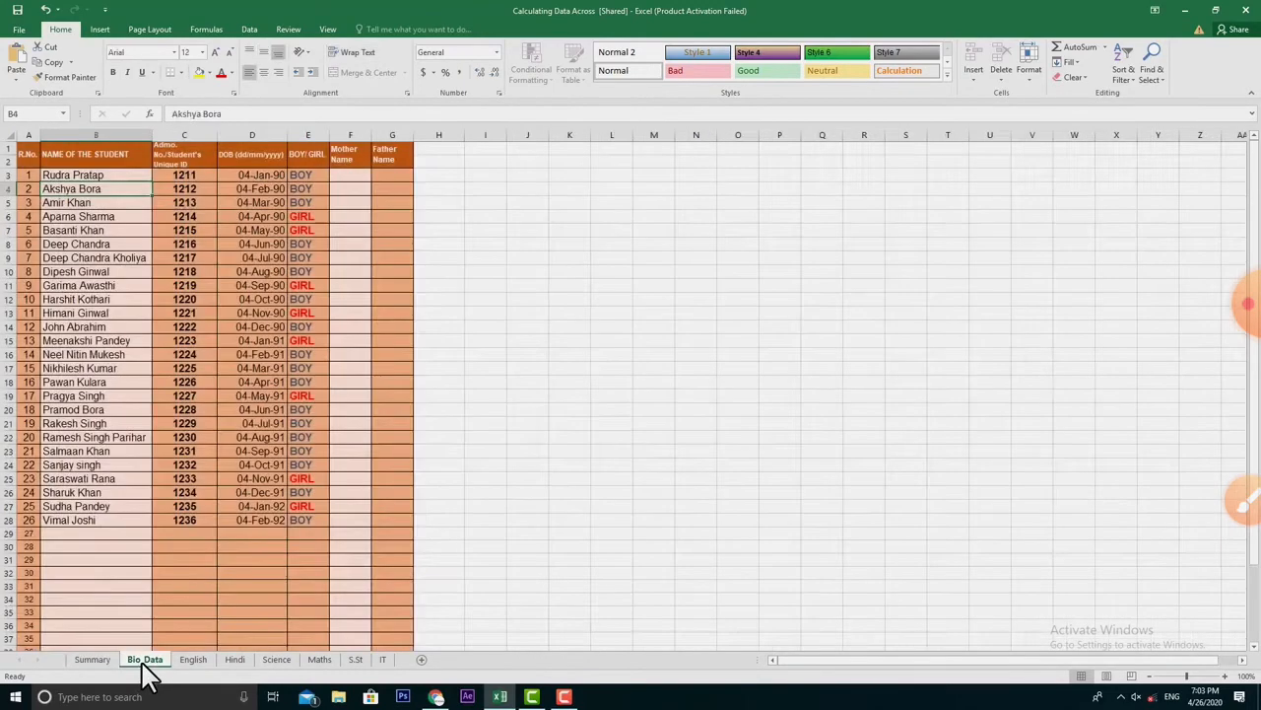
click(93, 659)
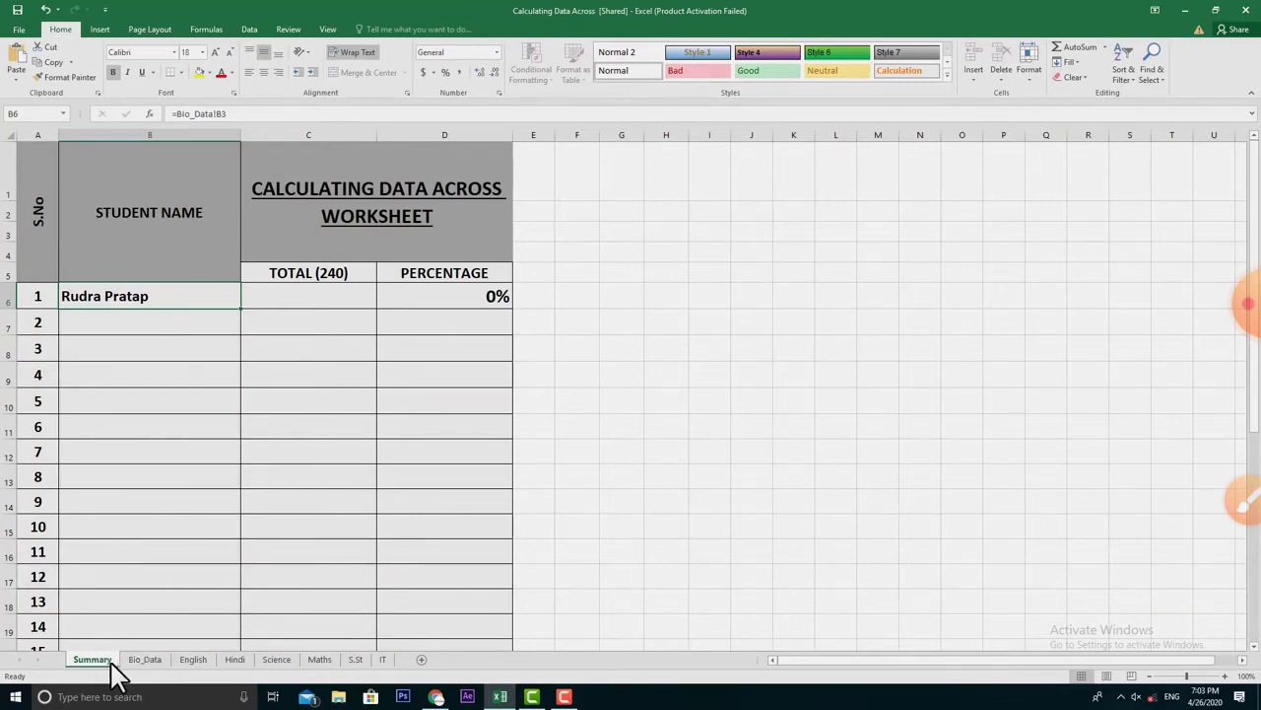
click(138, 666)
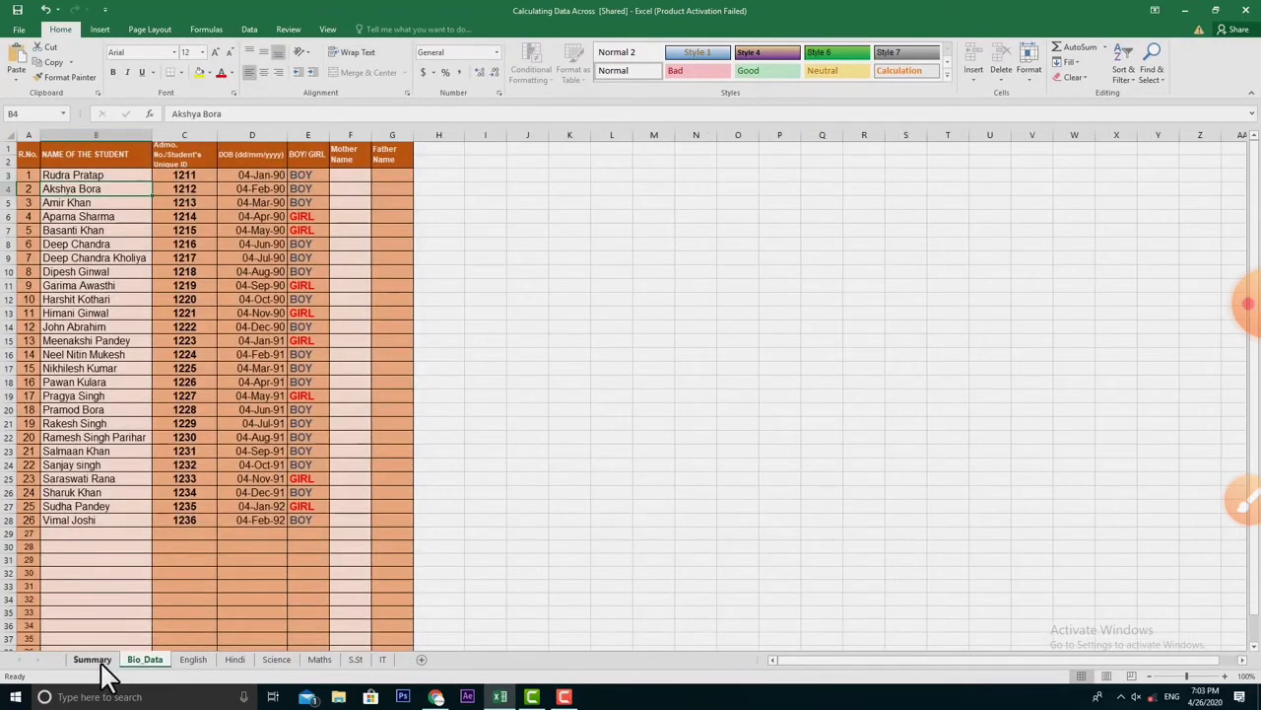
click(98, 663)
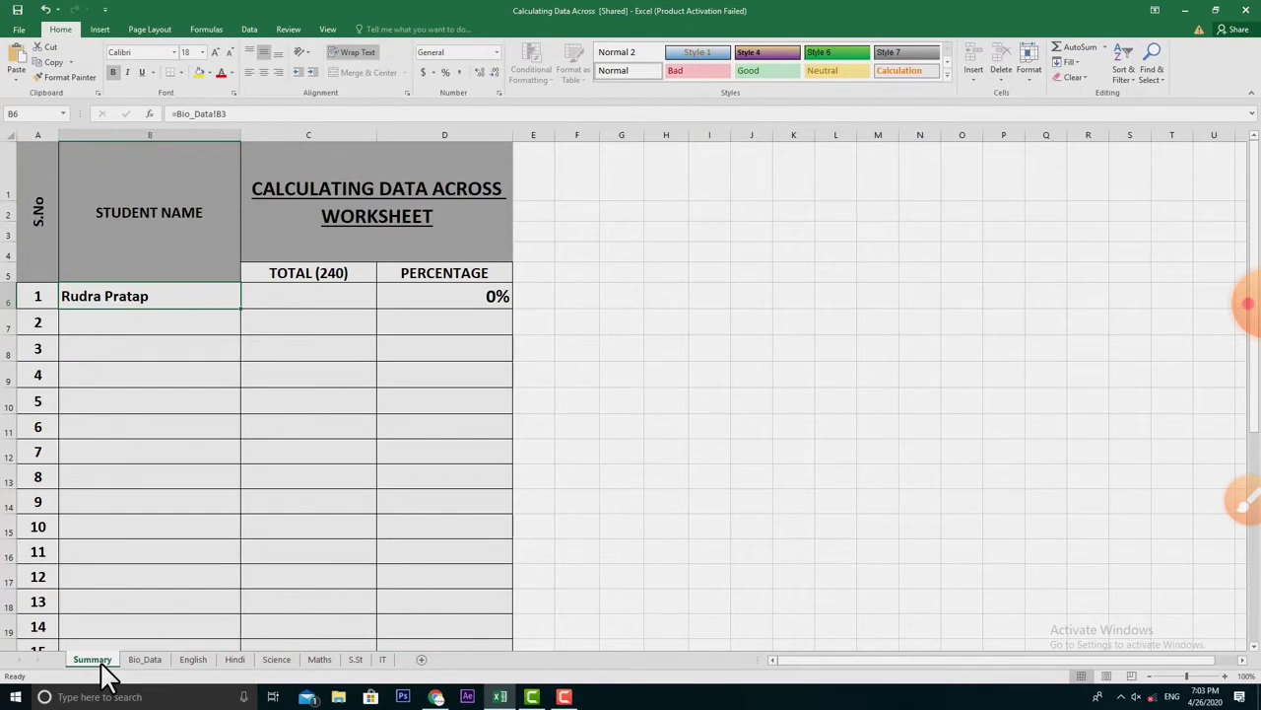
click(138, 663)
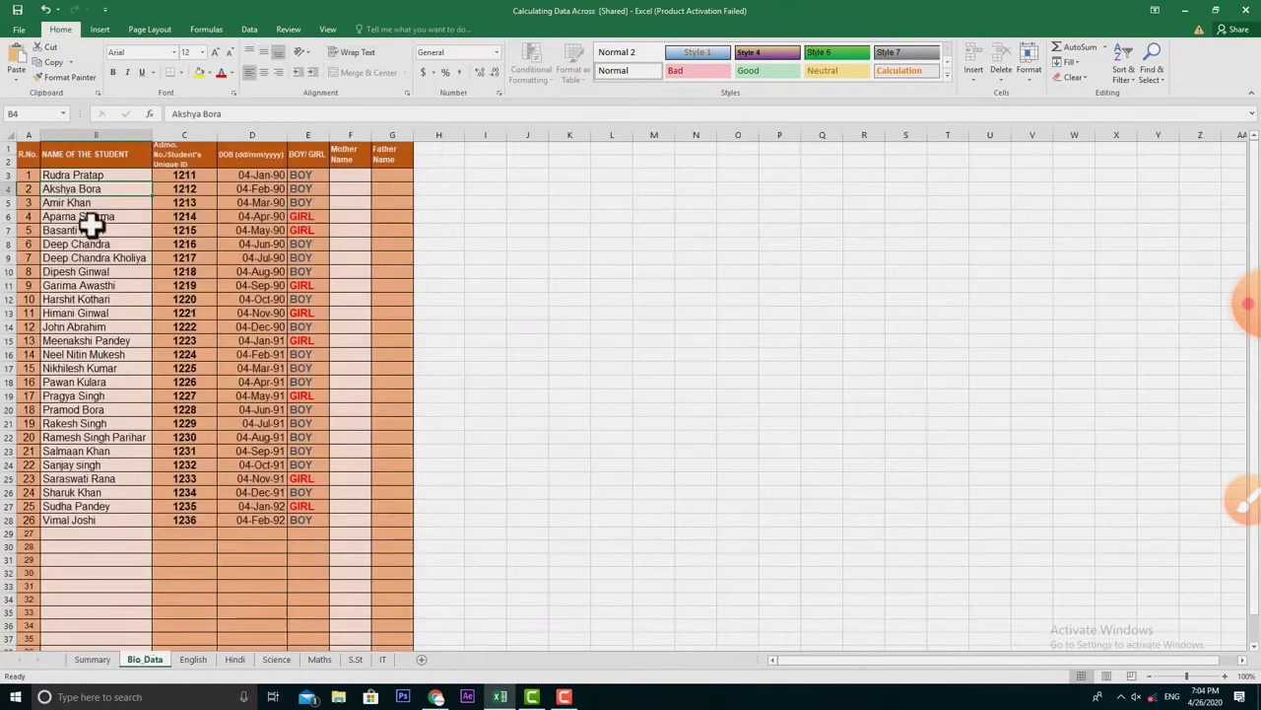
click(92, 660)
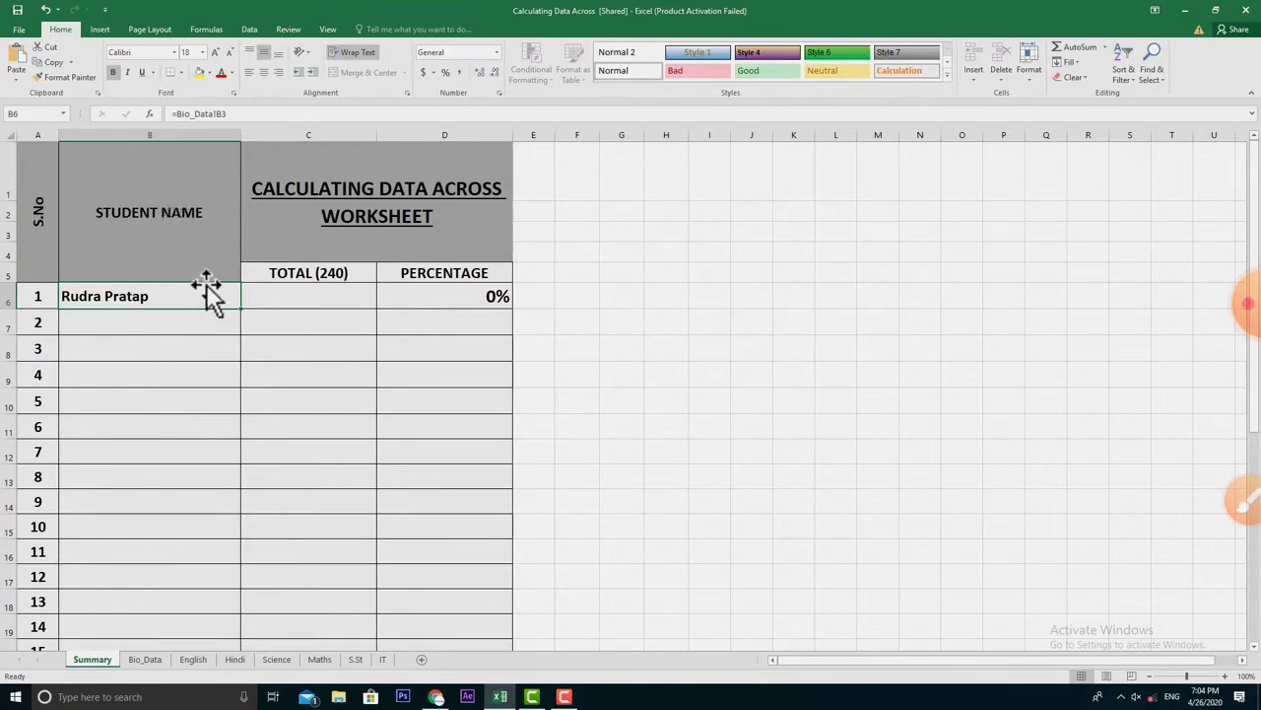
- Fill Summary's linked name formula down from B6 through student row 28
scroll(129, 476, down, 8)
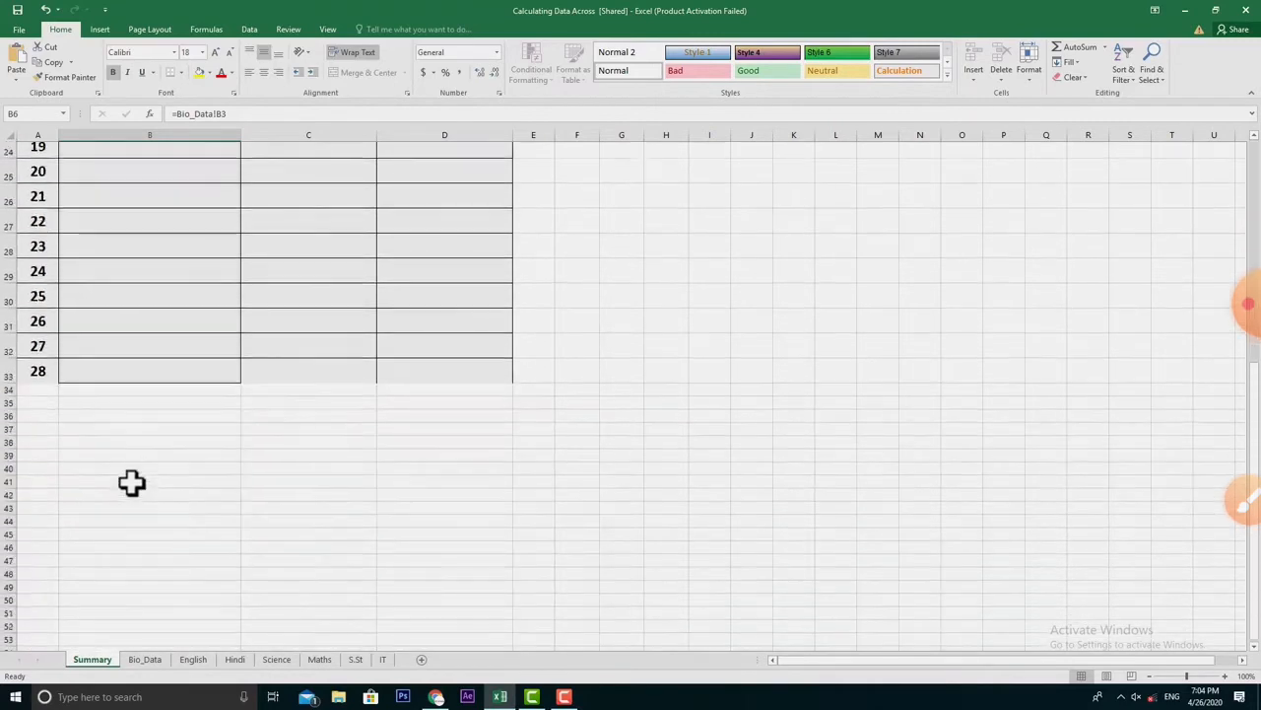
scroll(129, 482, up, 6)
scroll(132, 483, up, 2)
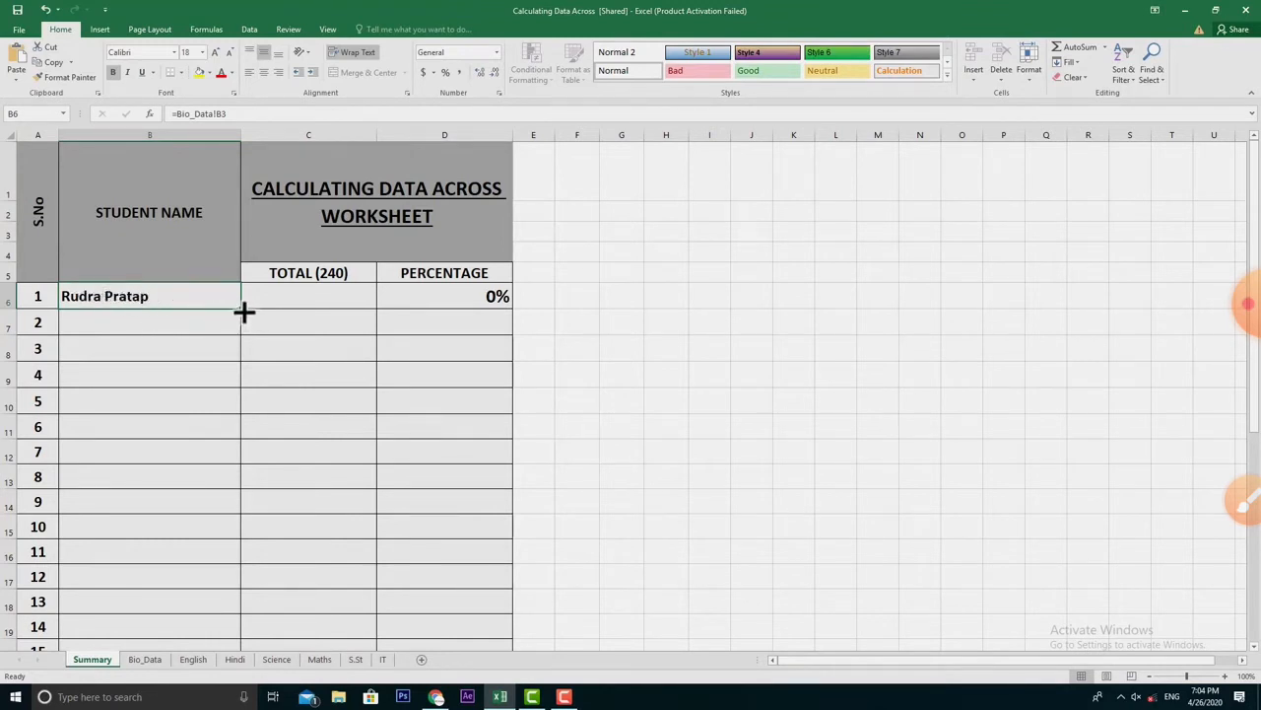
drag(242, 312, 236, 631)
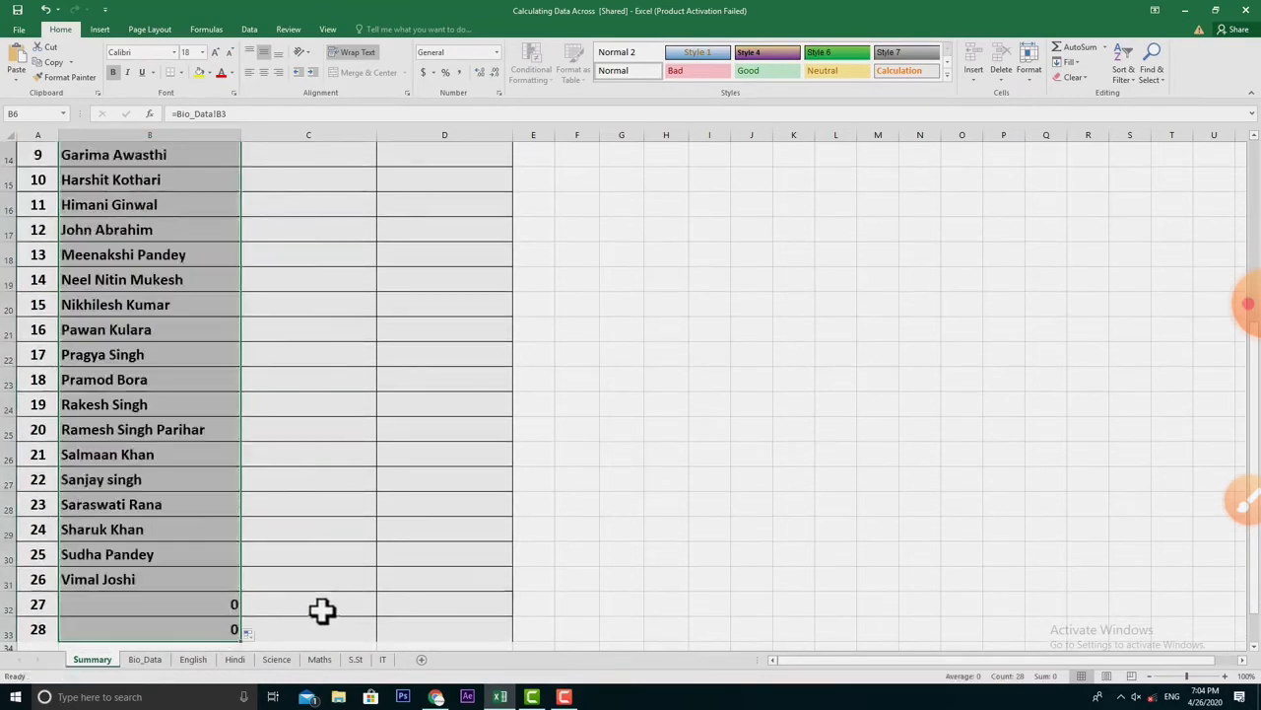
scroll(201, 612, up, 5)
scroll(202, 615, down, 10)
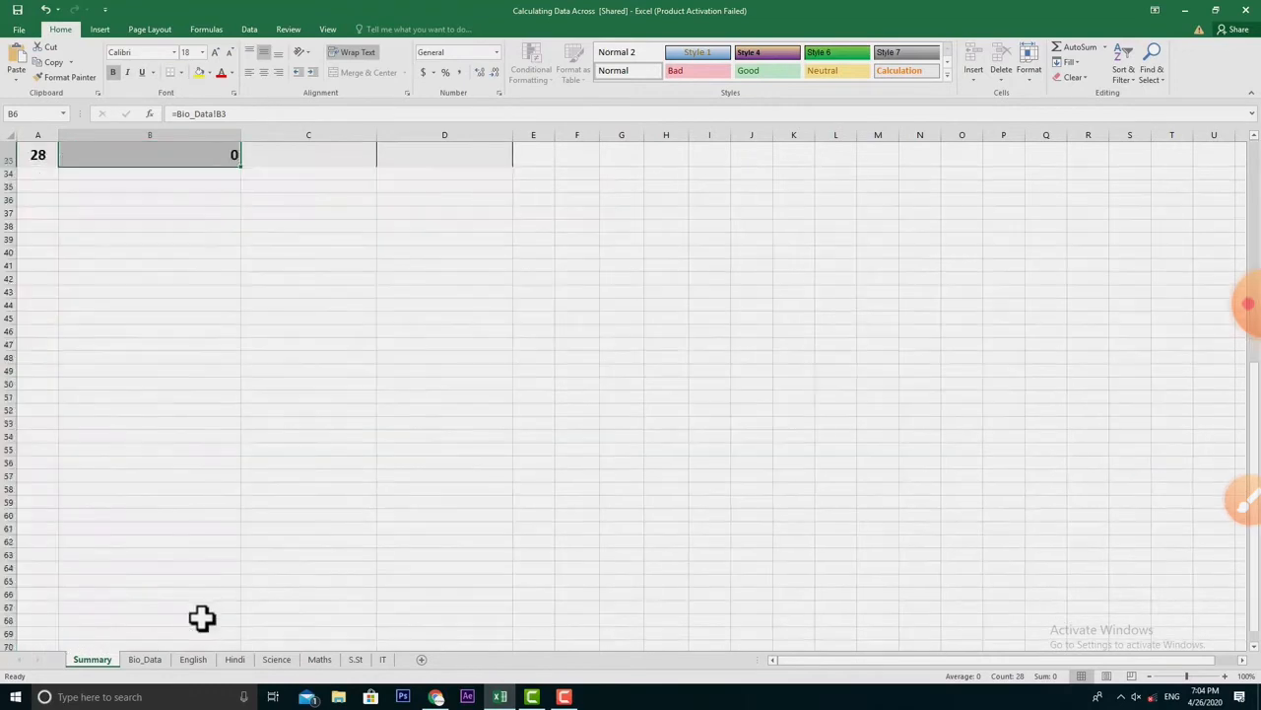
scroll(202, 616, up, 3)
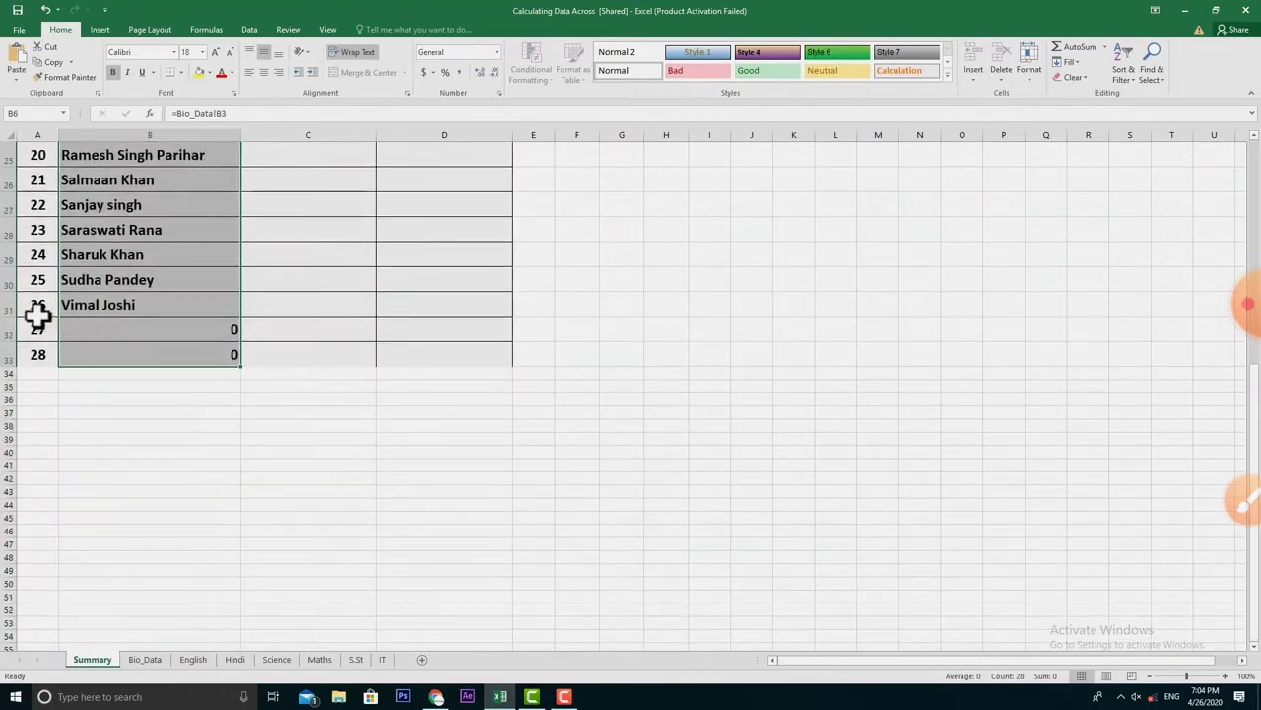
click(132, 306)
click(188, 331)
click(191, 355)
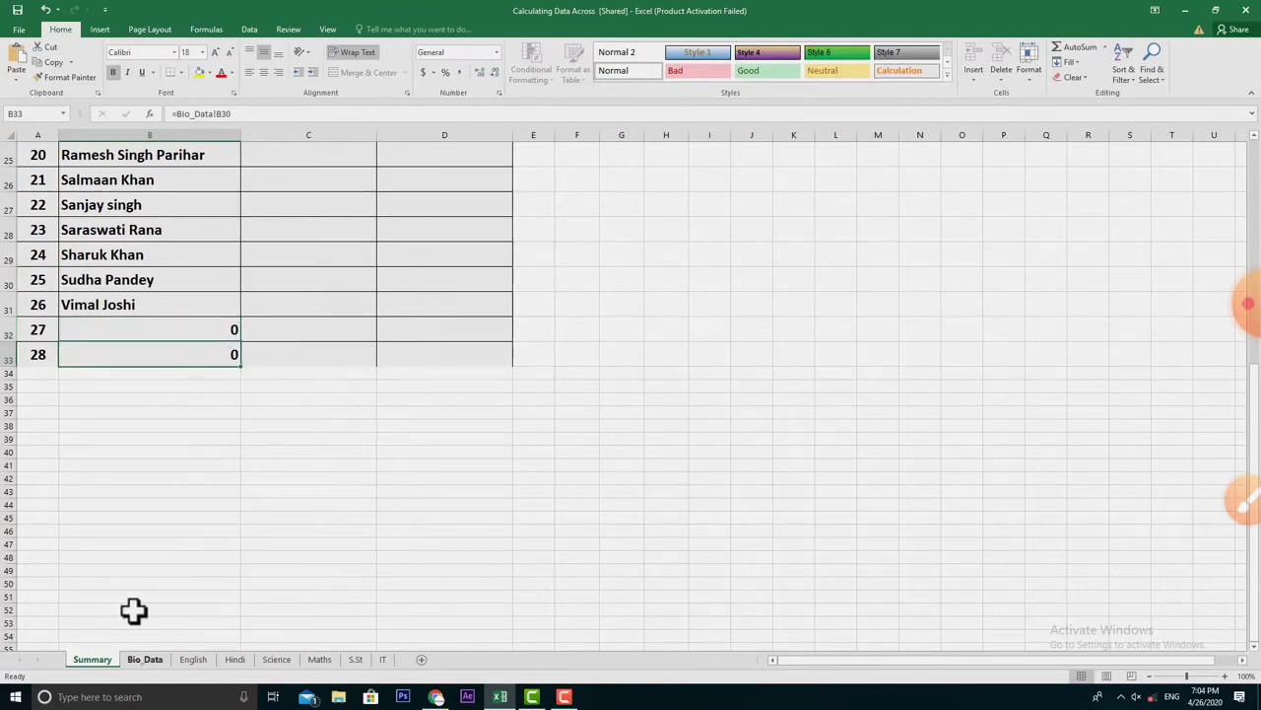
click(144, 661)
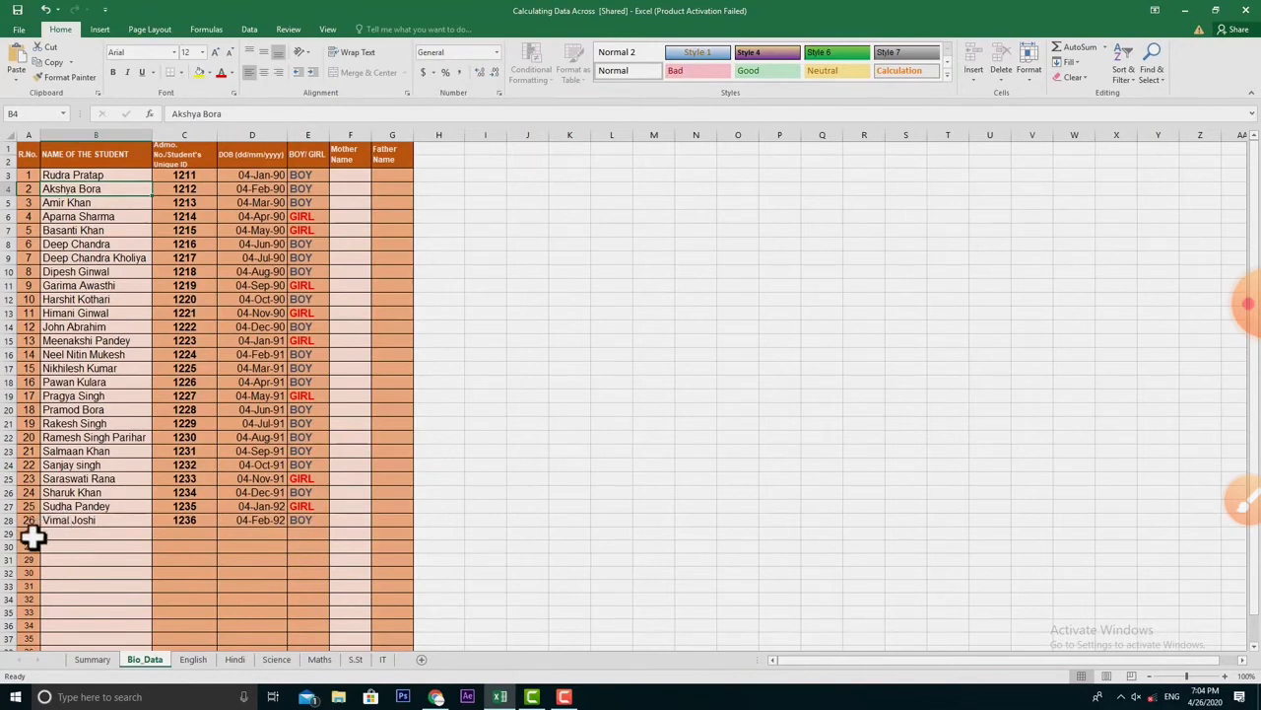
click(95, 661)
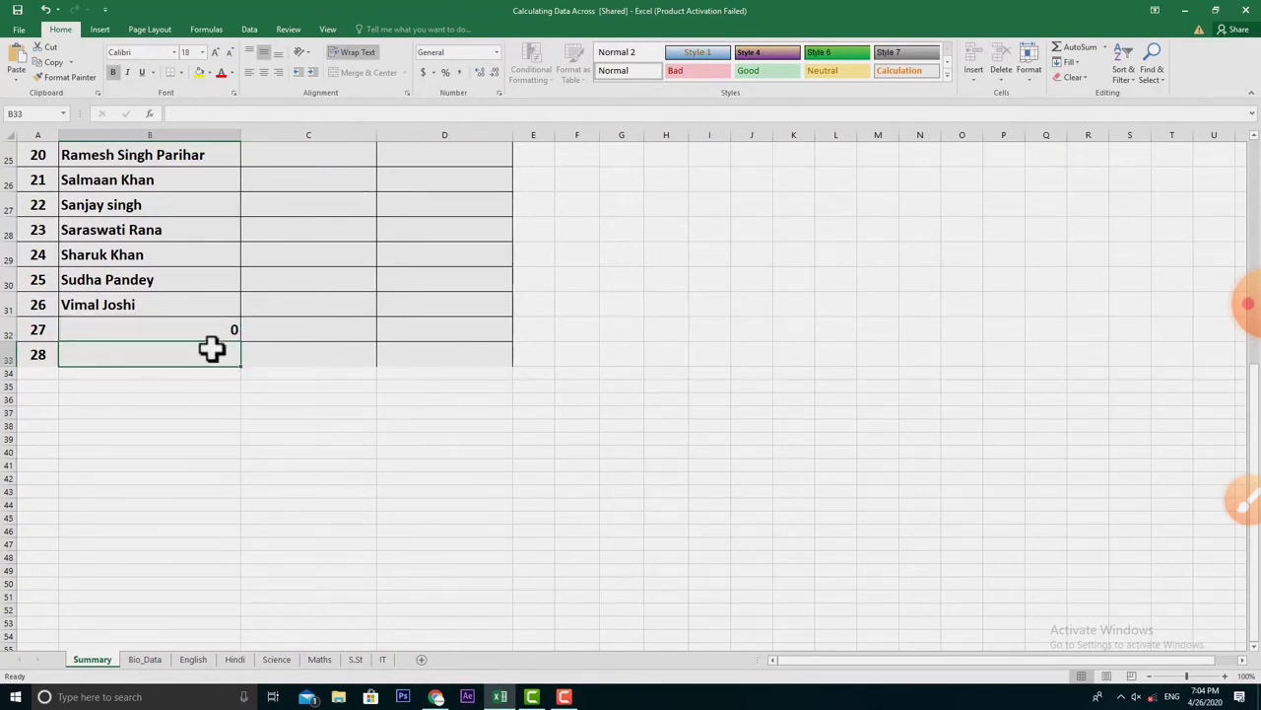
click(222, 327)
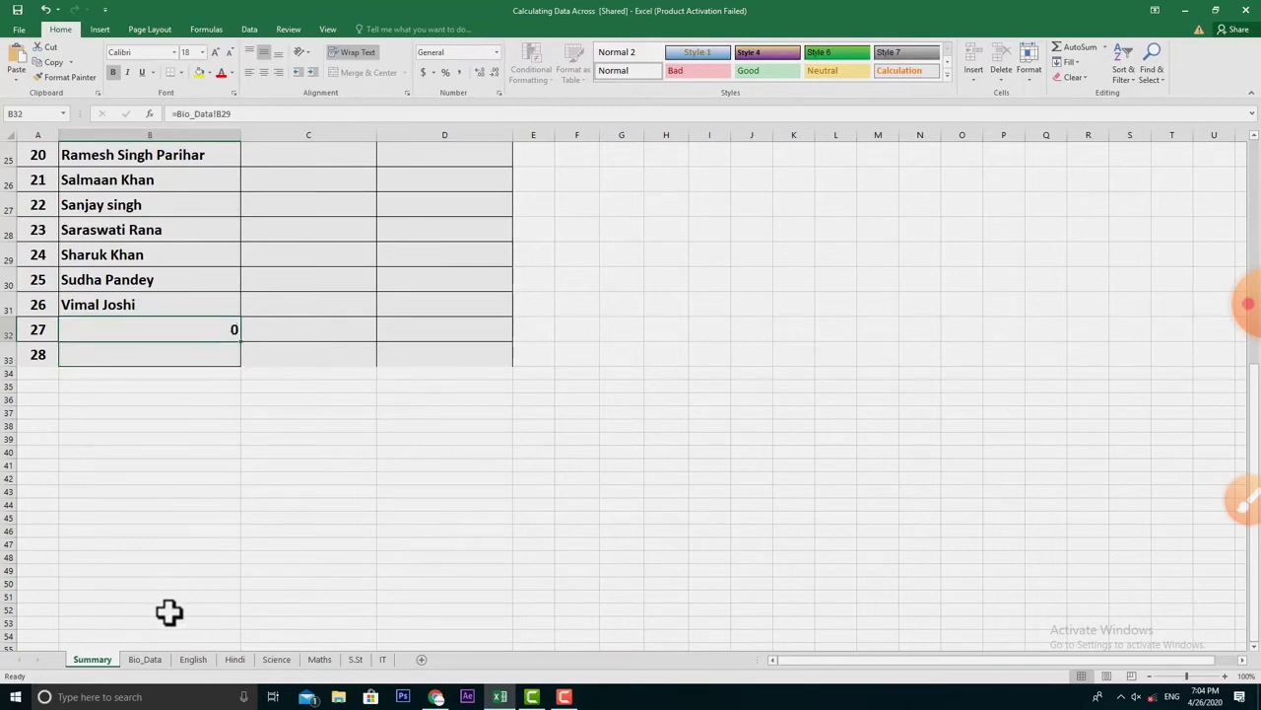
click(145, 658)
click(91, 534)
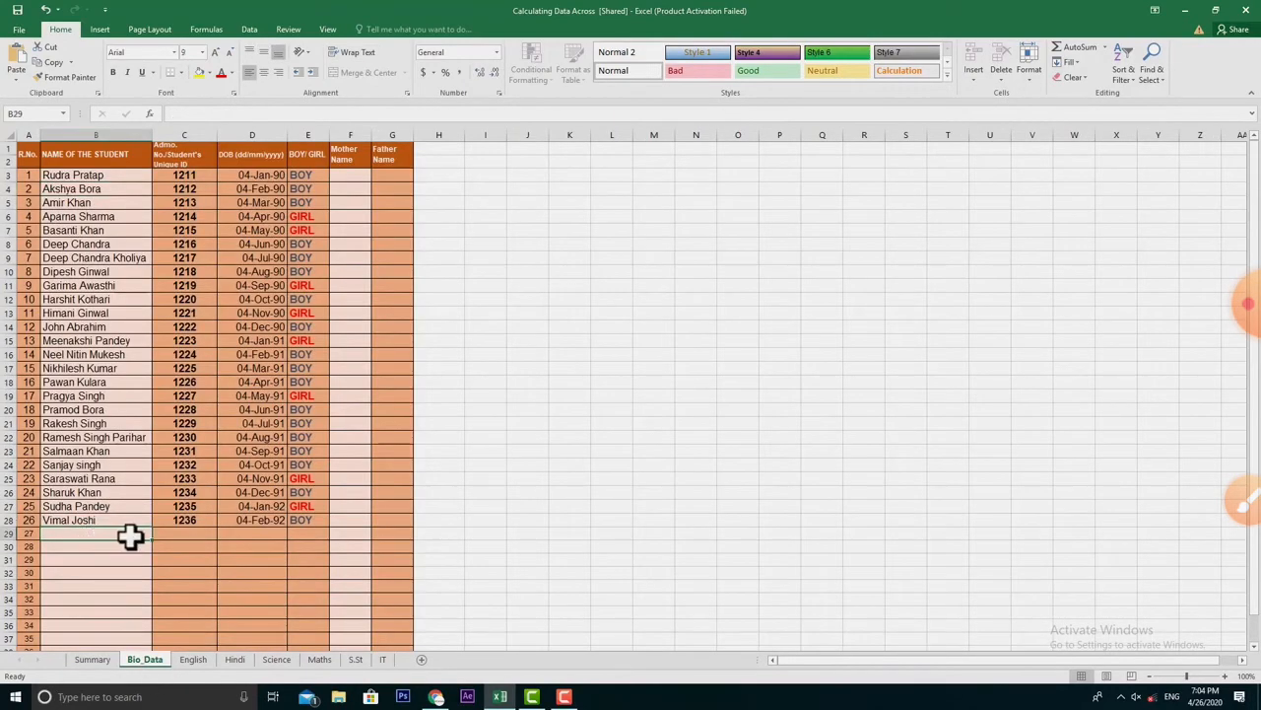
text(Deep)
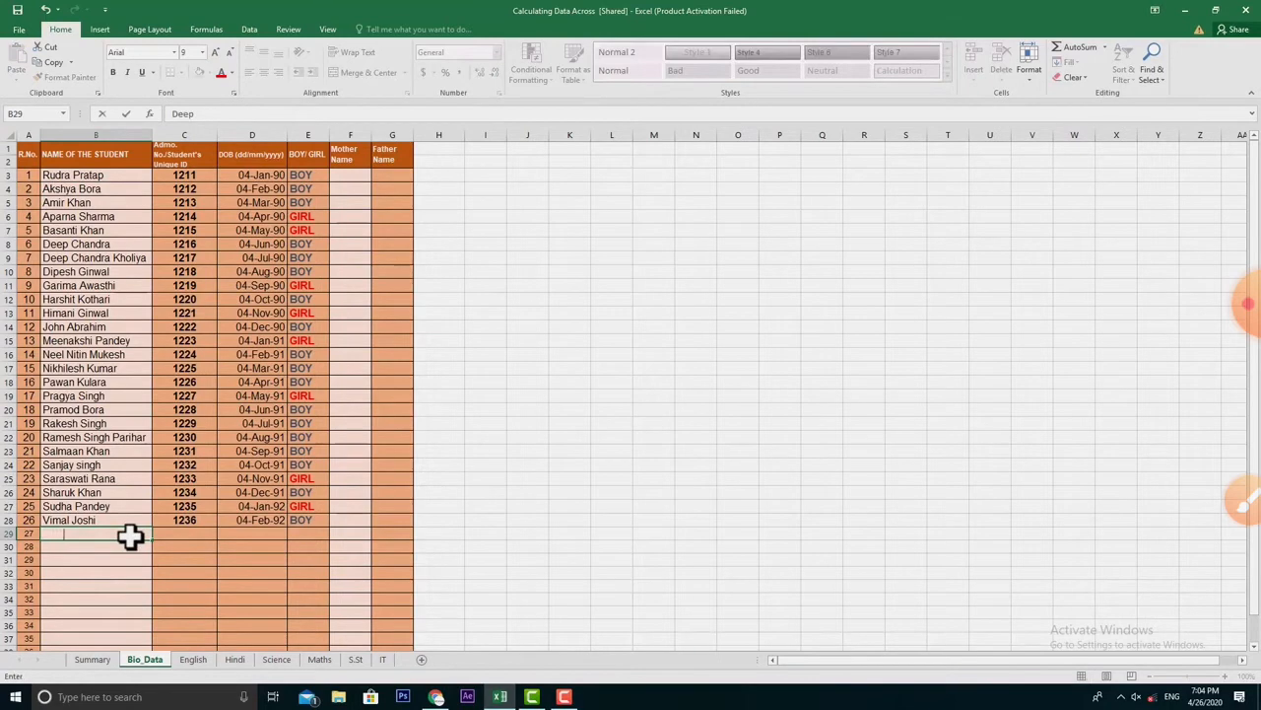
key(Return)
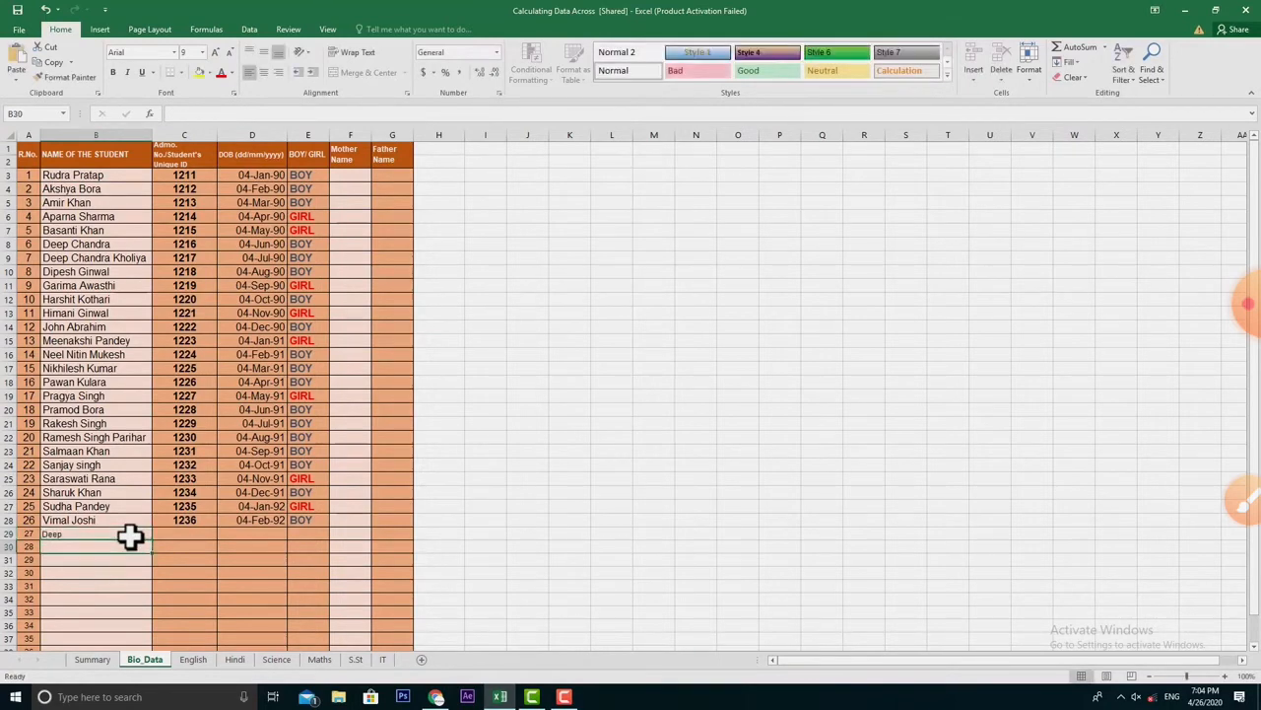
click(92, 659)
scroll(143, 490, up, 1)
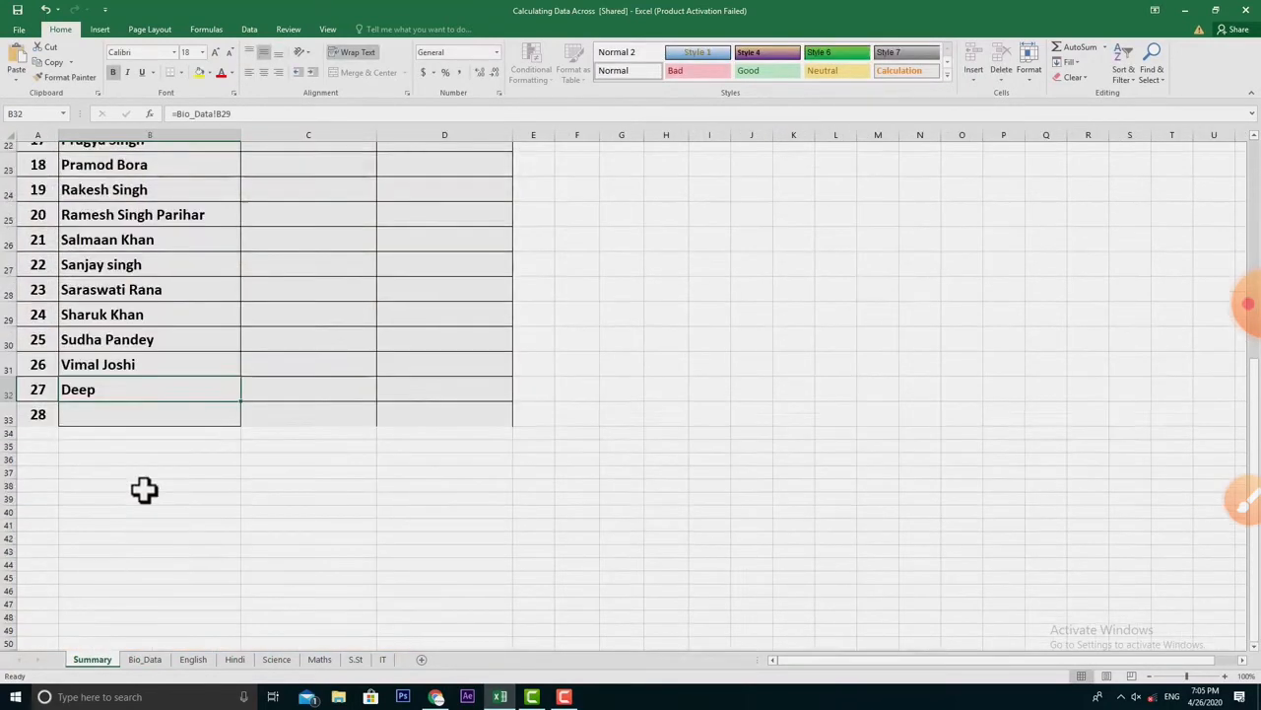
scroll(144, 490, up, 7)
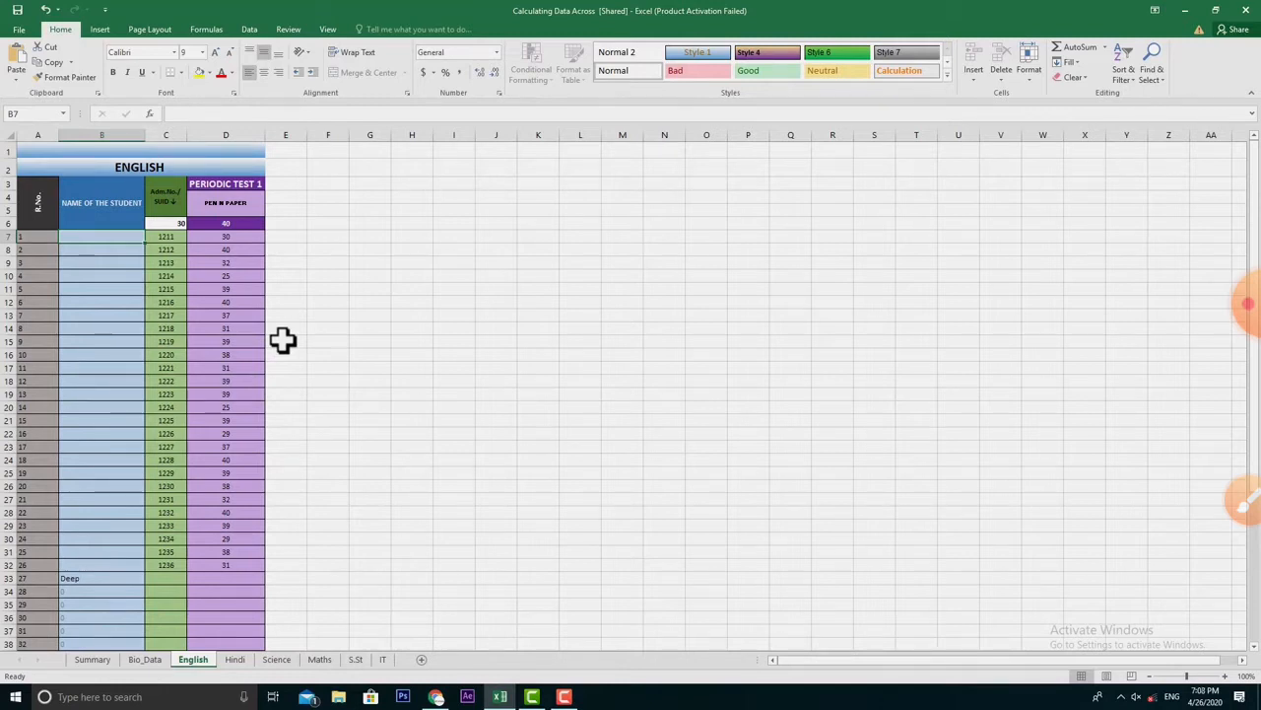
- Link English B7 to Bio_Data!B3 and fill the name link down to row 32
text(=)
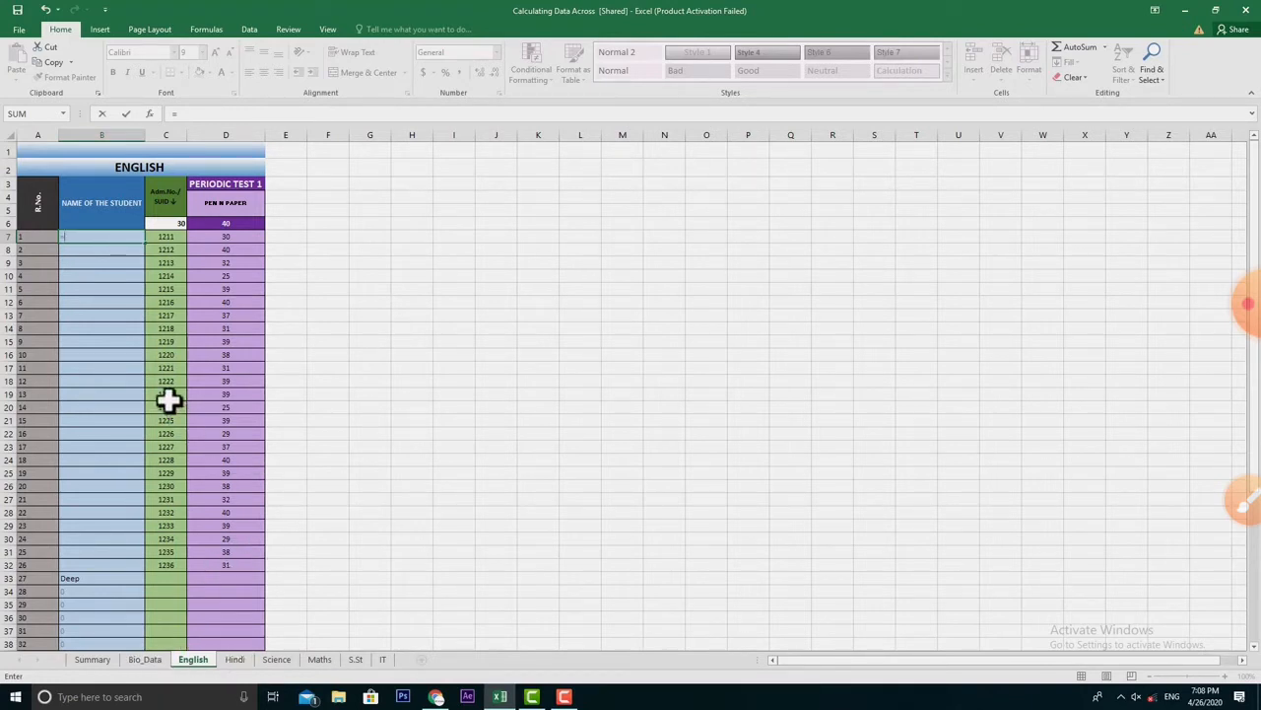
key(Escape)
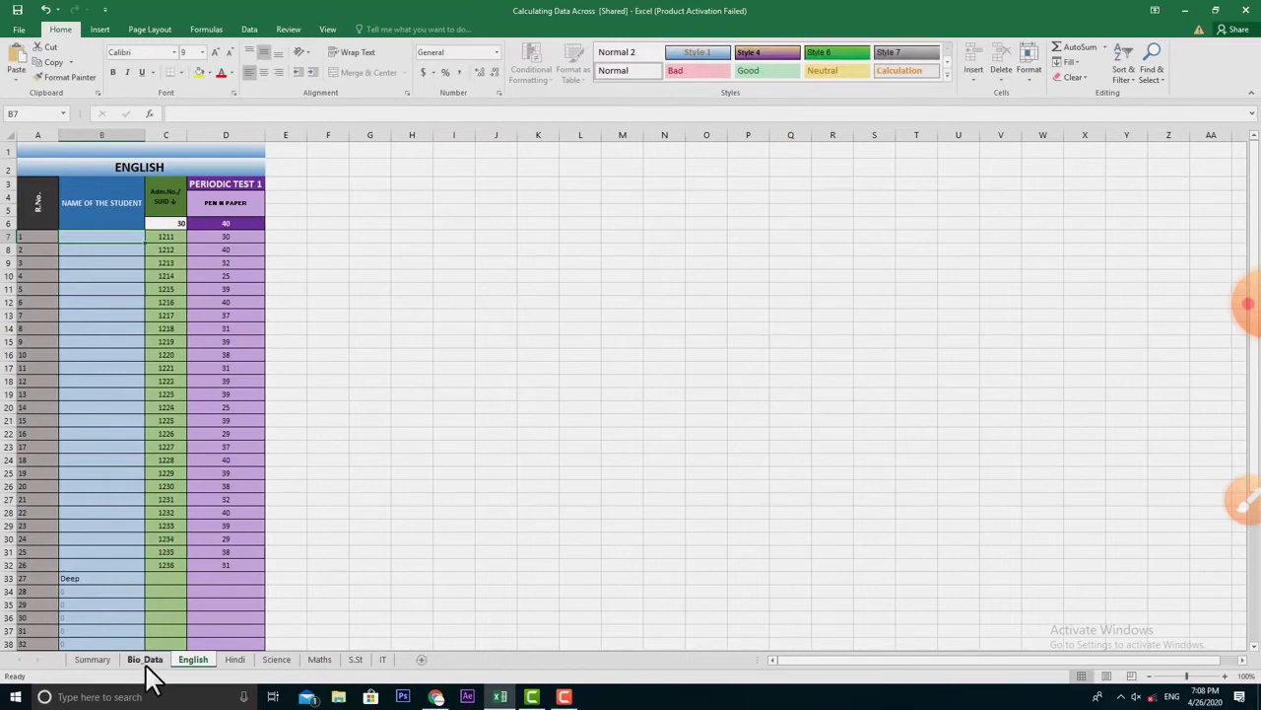
click(145, 660)
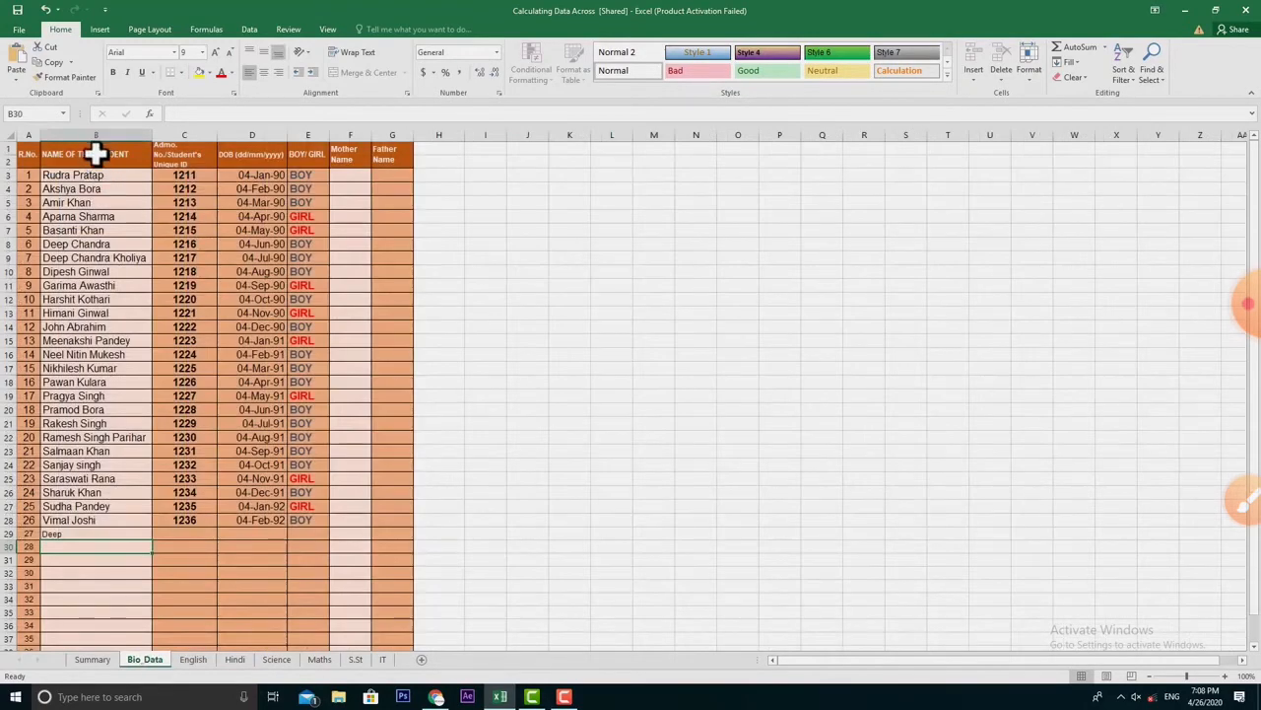
click(193, 659)
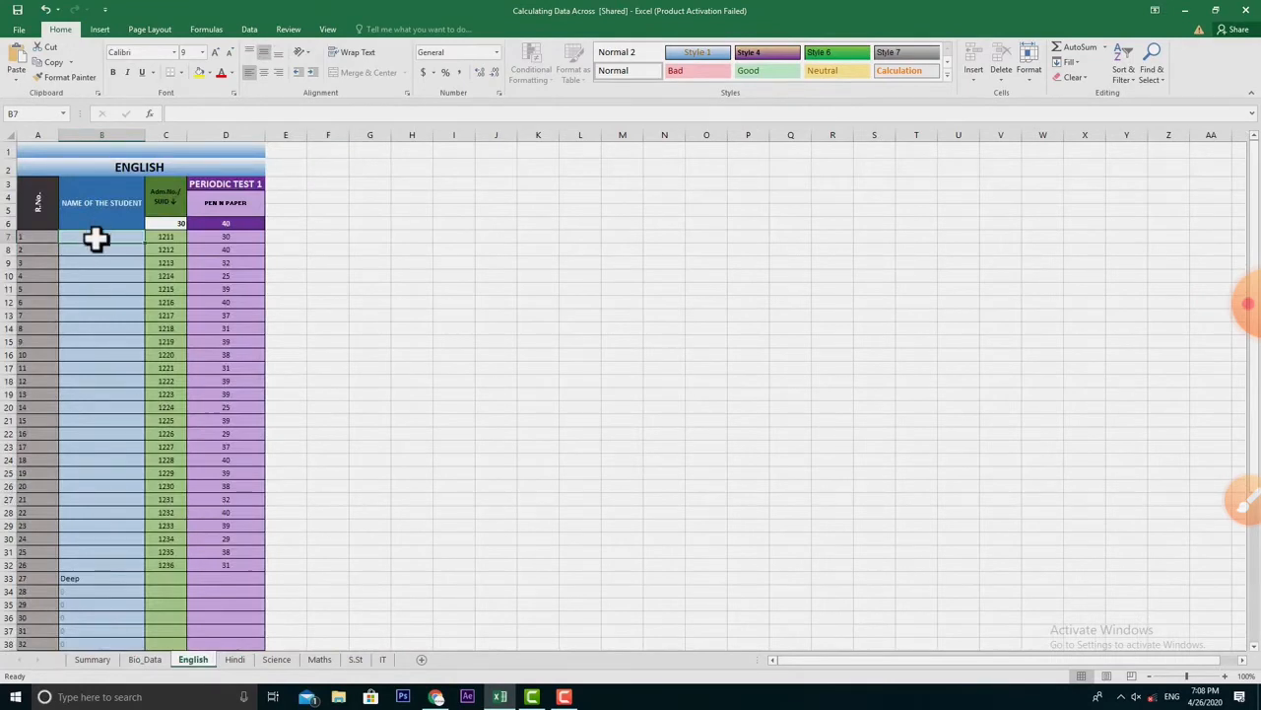
text(=)
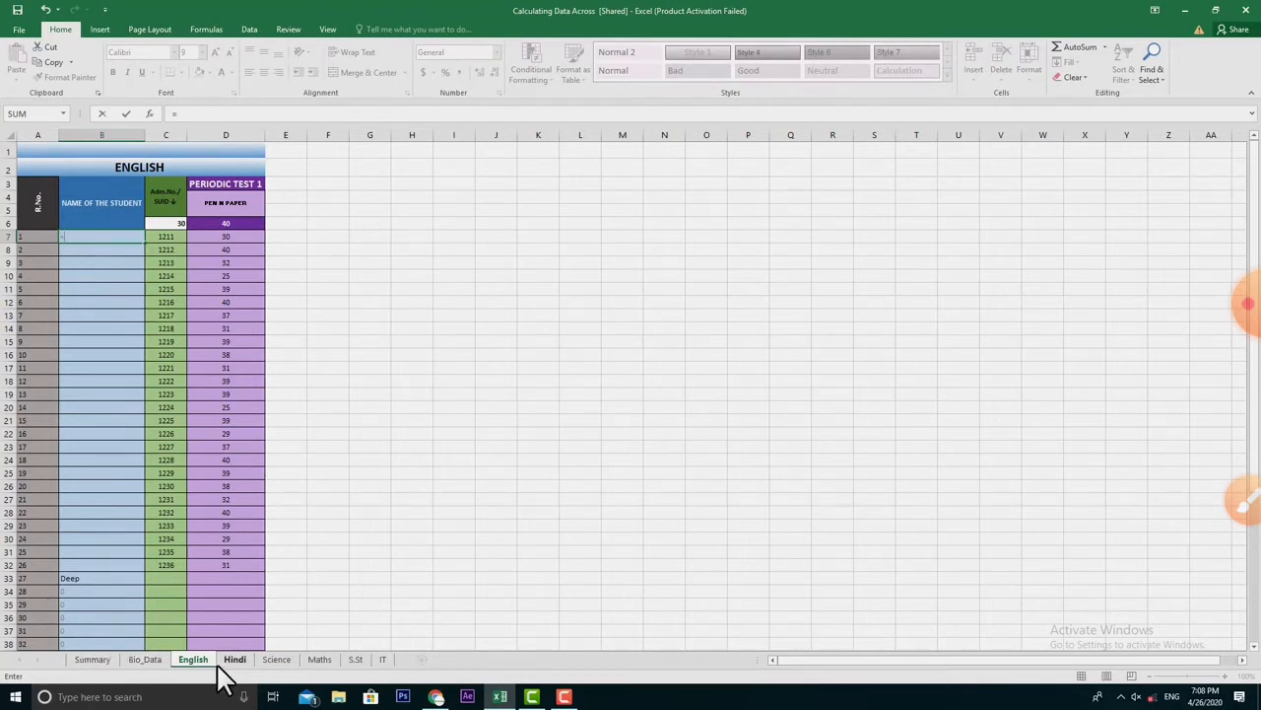
text(Bio_Data!B3)
key(Return)
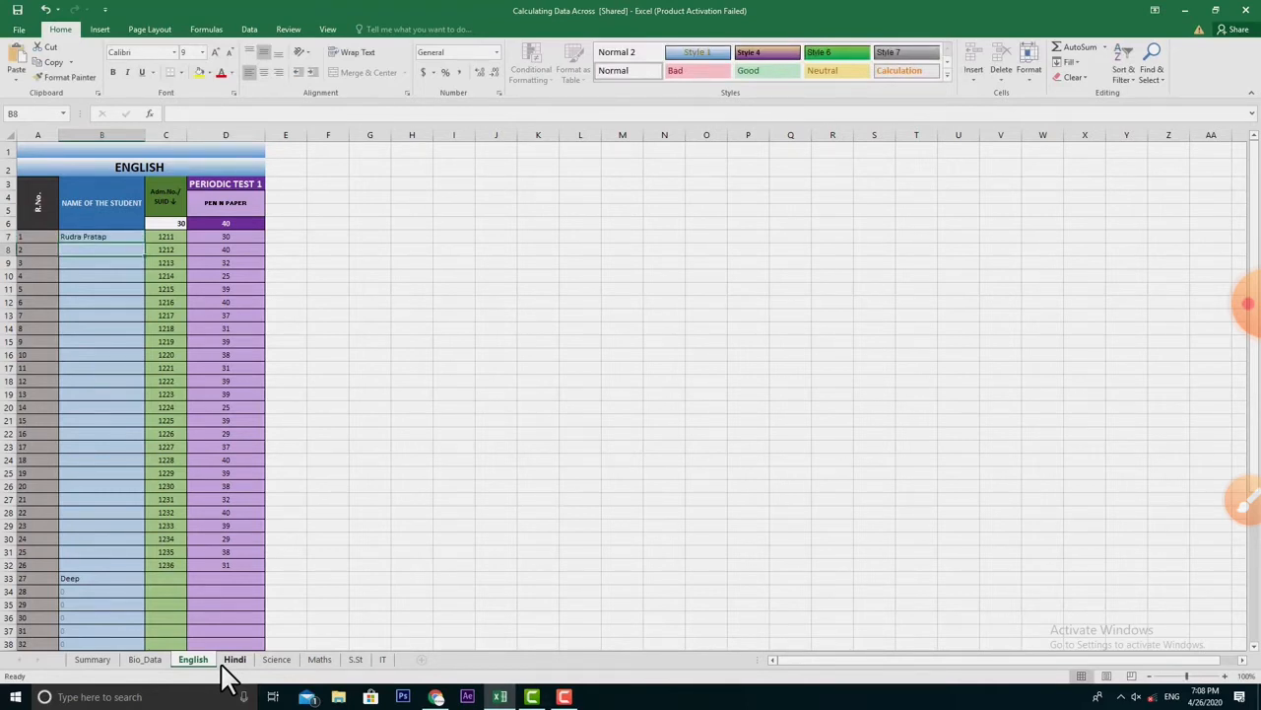
click(102, 239)
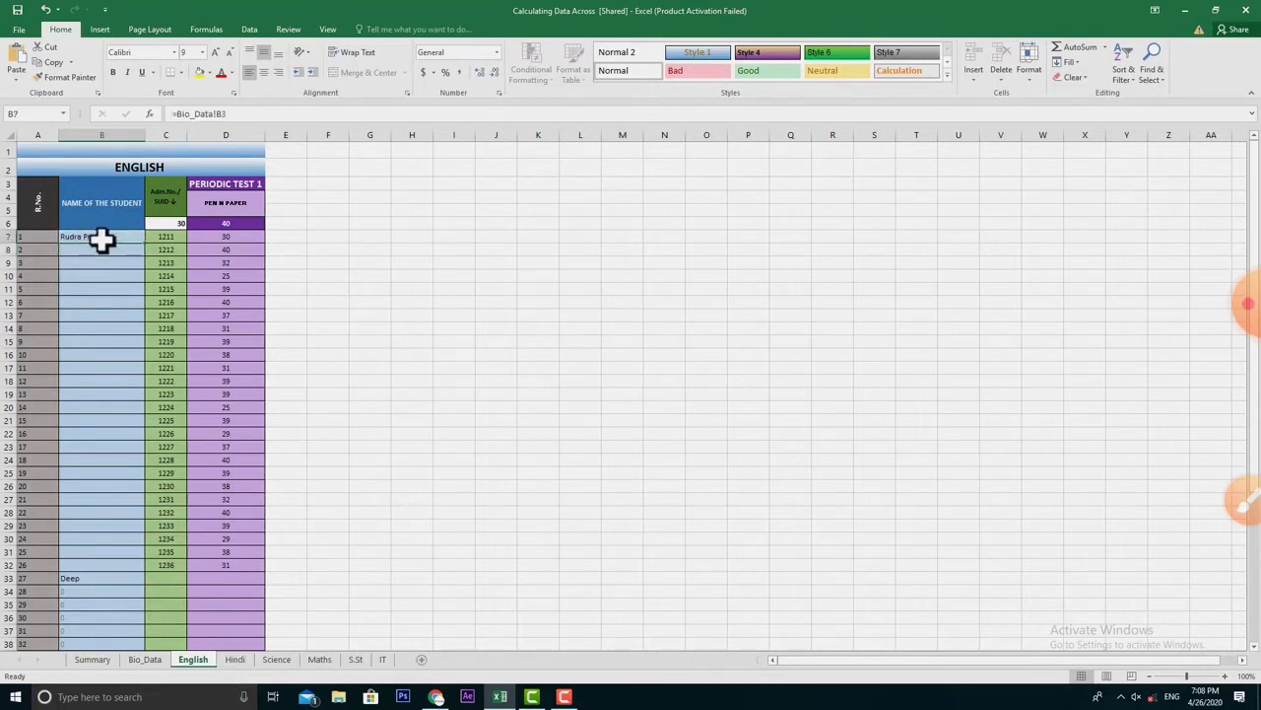
drag(147, 243, 156, 568)
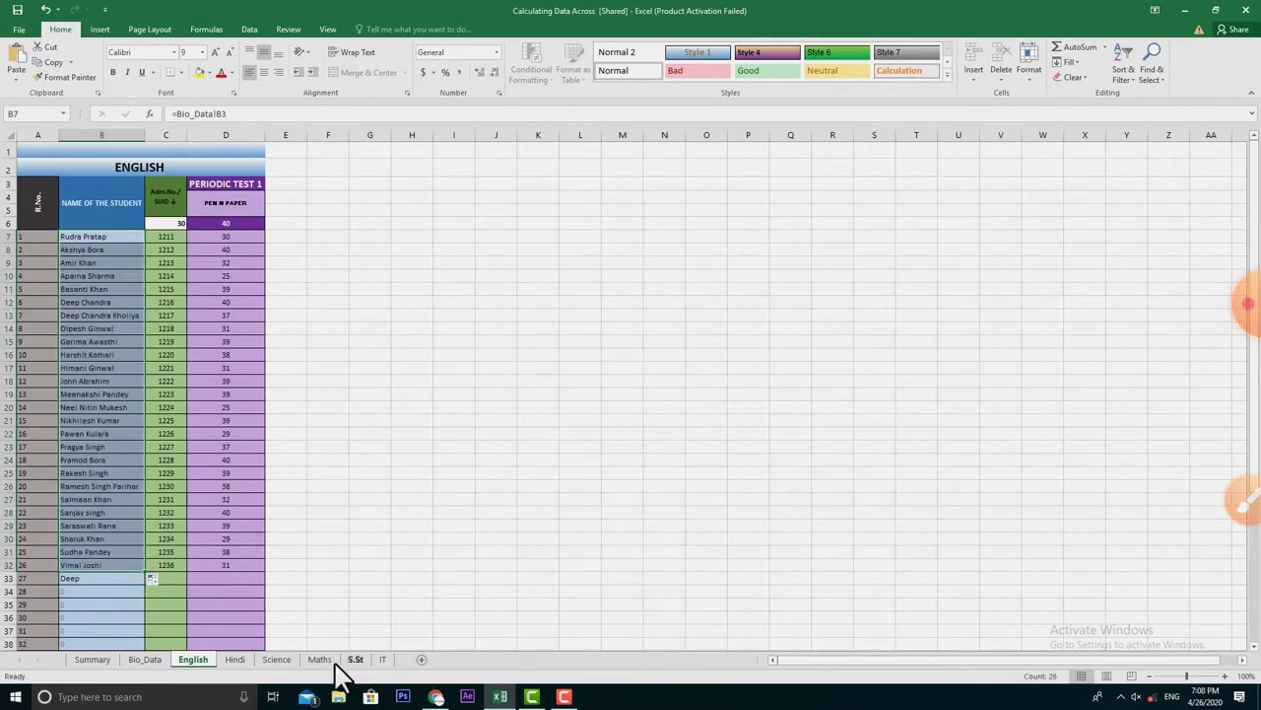
- Enter =bio_data!b3 in Hindi B7 and fill it down column B through Deep
click(239, 660)
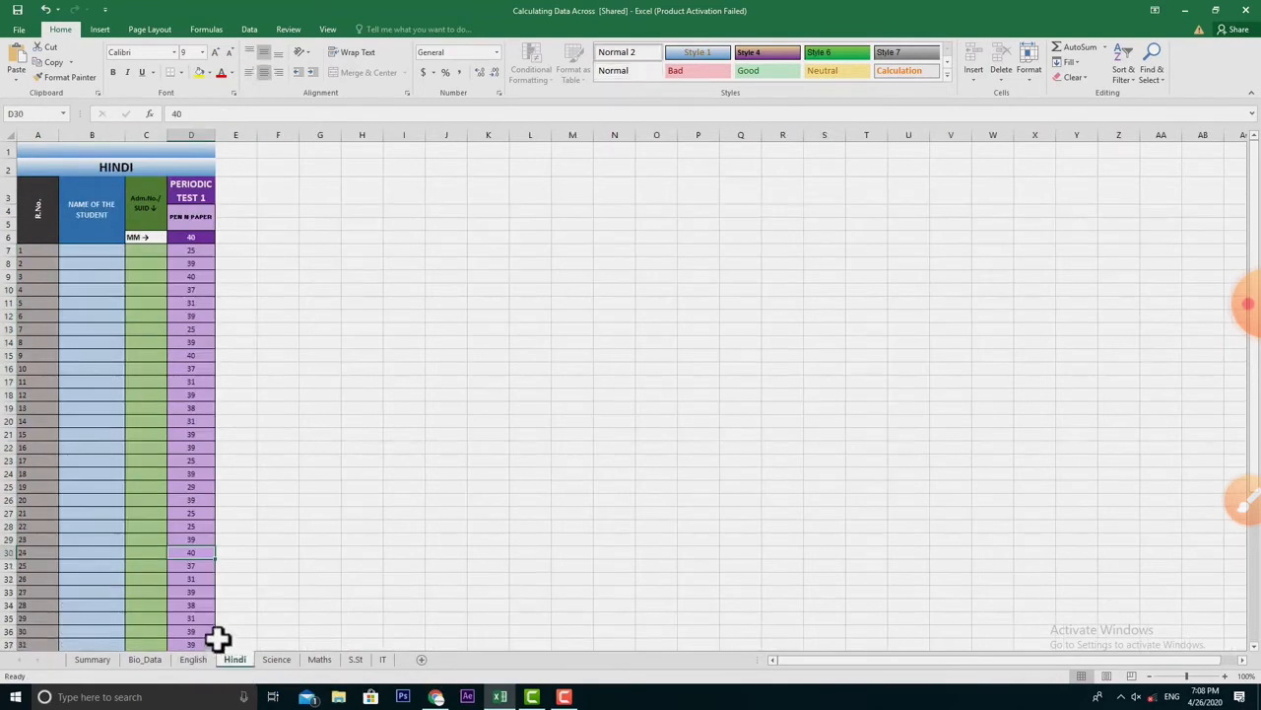
click(87, 249)
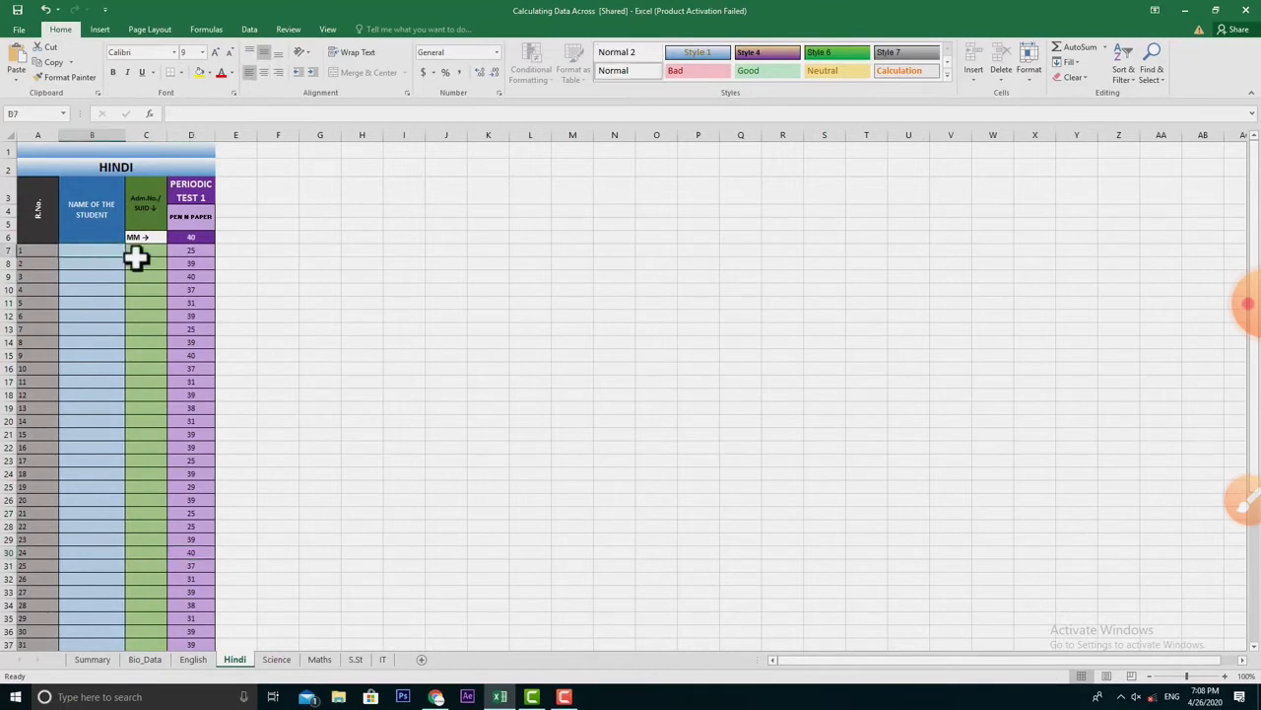
text(=bio)
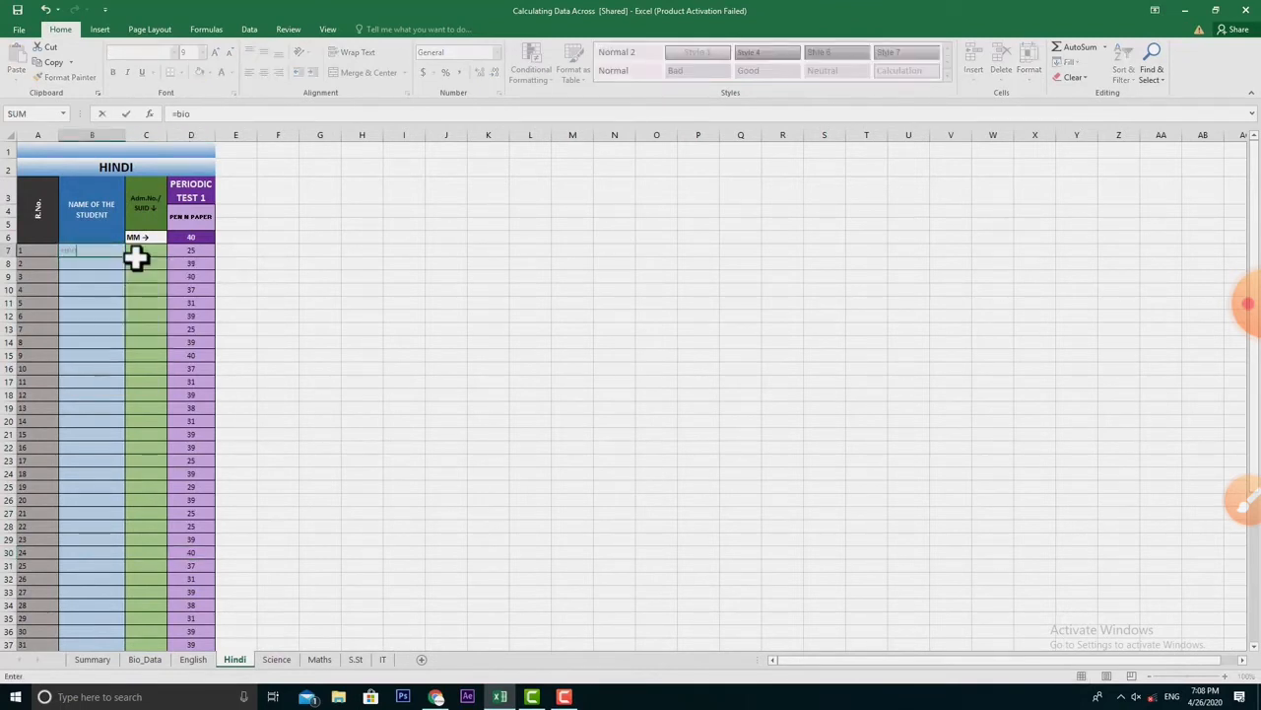
text(_data)
text(!b3)
key(Return)
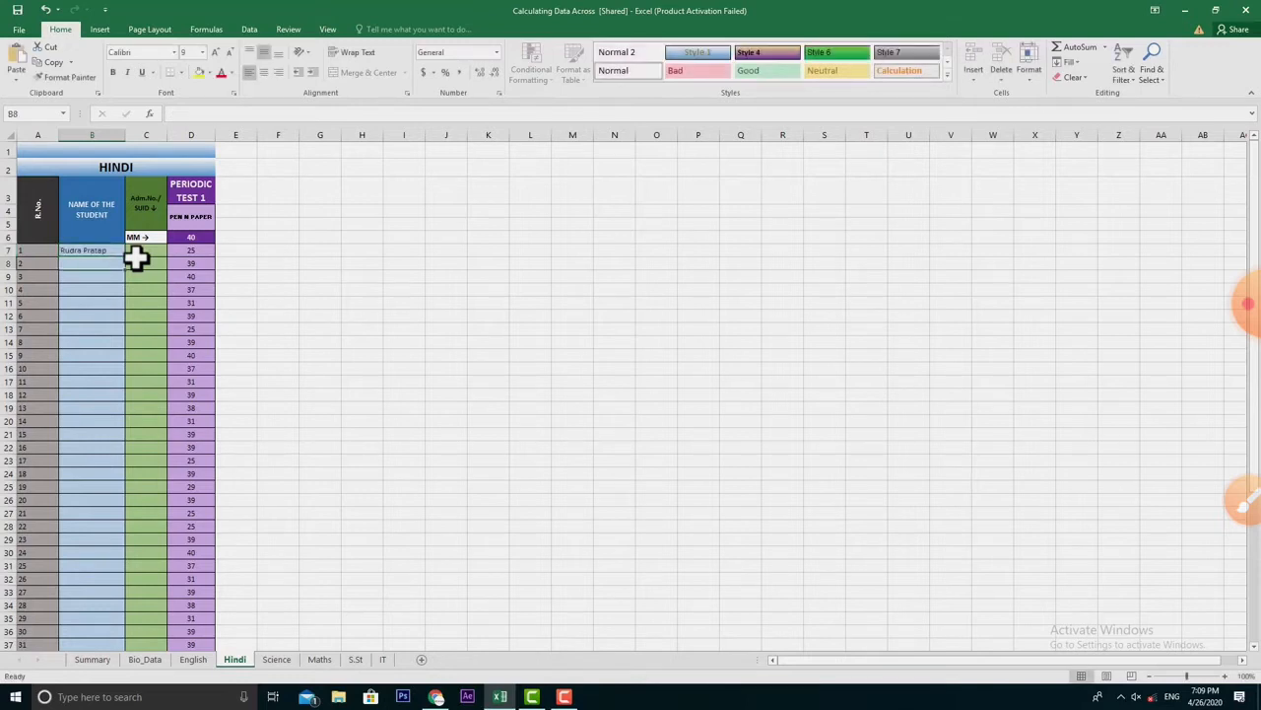
click(120, 249)
drag(125, 256, 104, 631)
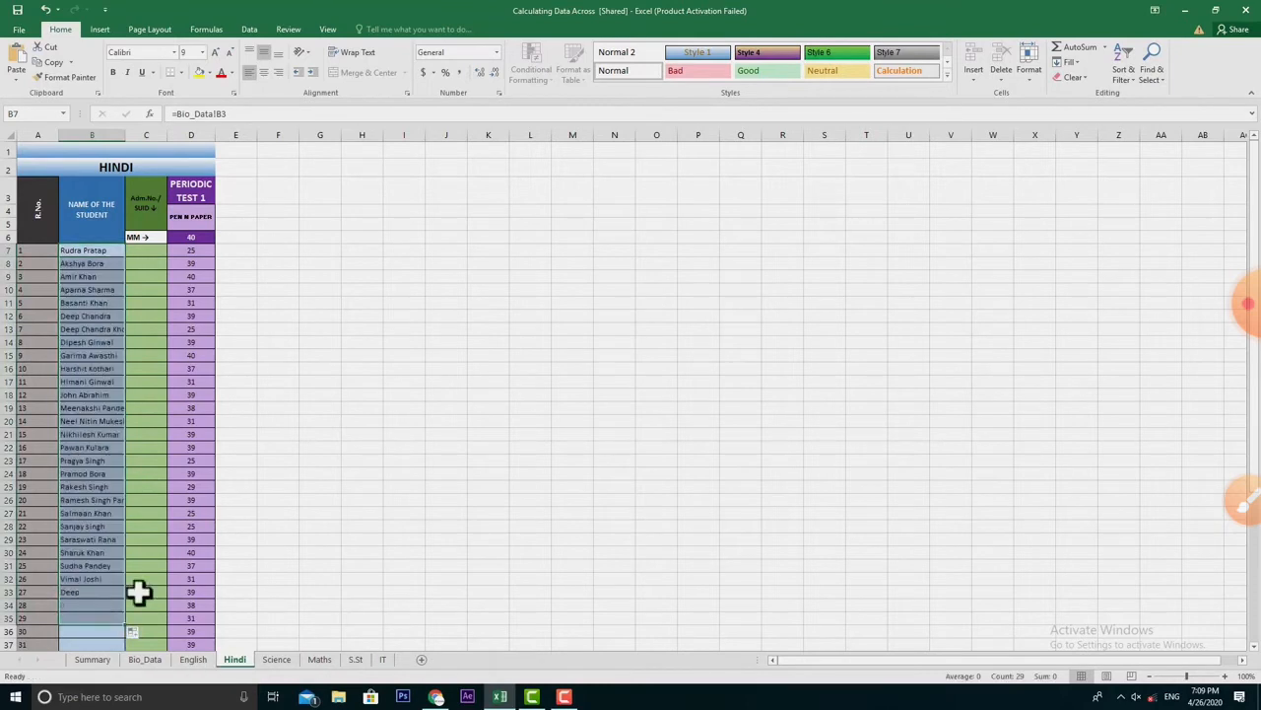
- On Science, link B7 to Bio_Data!B3 and fill the names down column B
click(276, 660)
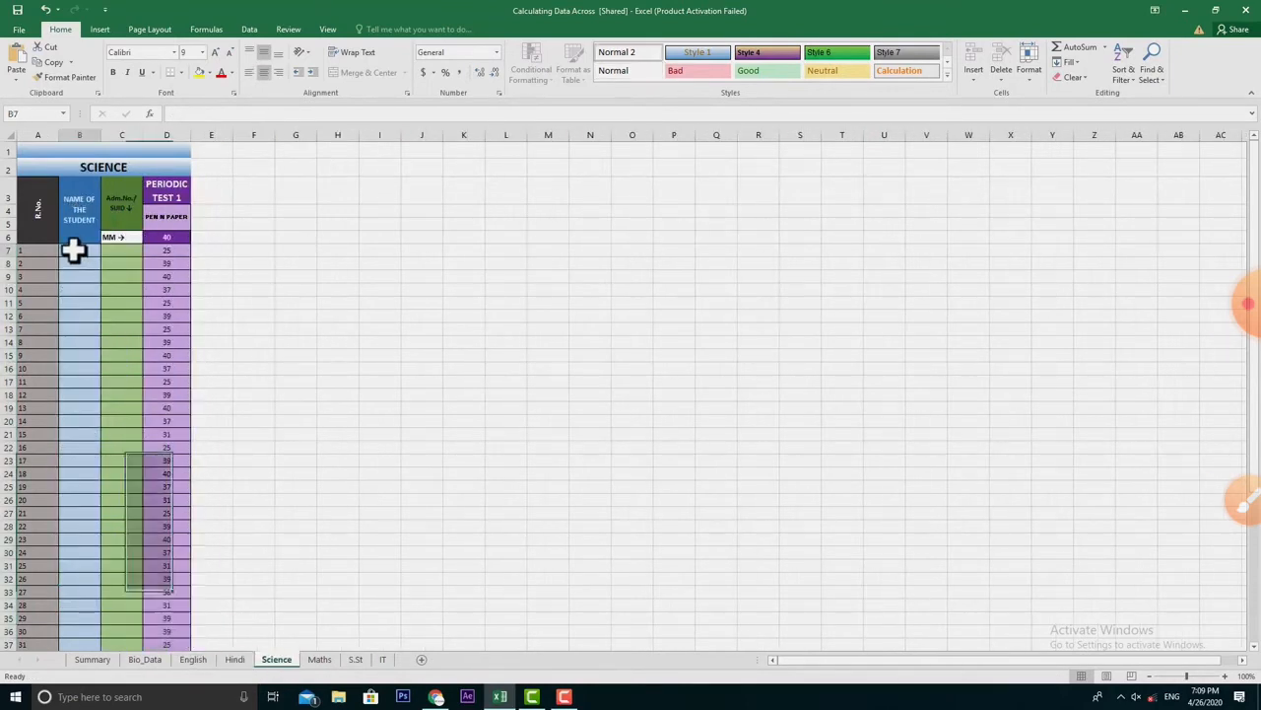
text(=)
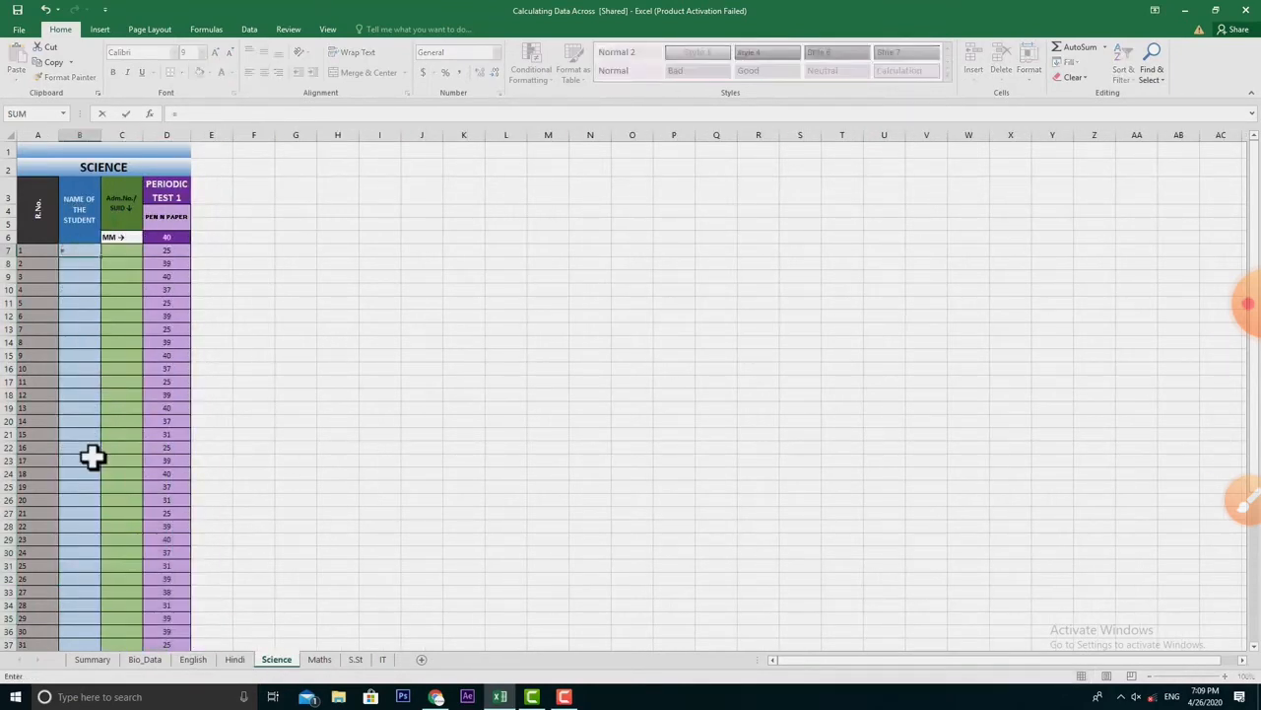
click(144, 659)
click(83, 175)
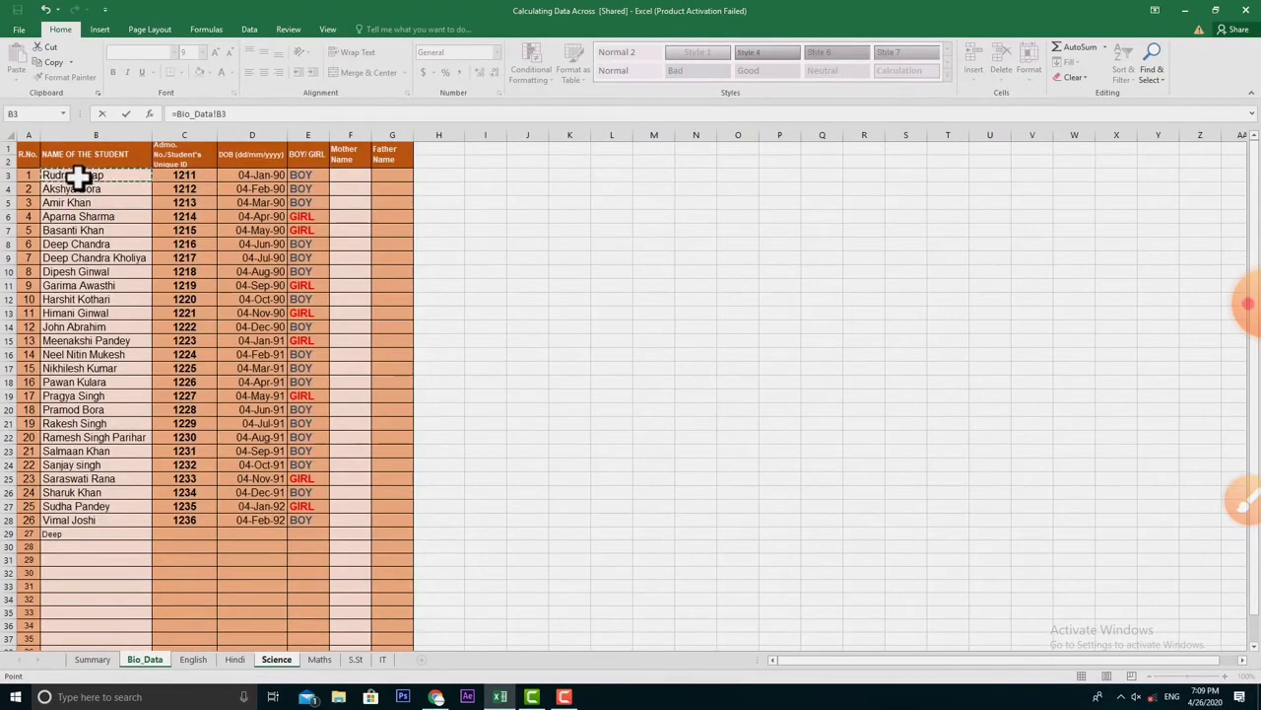
key(Return)
click(81, 251)
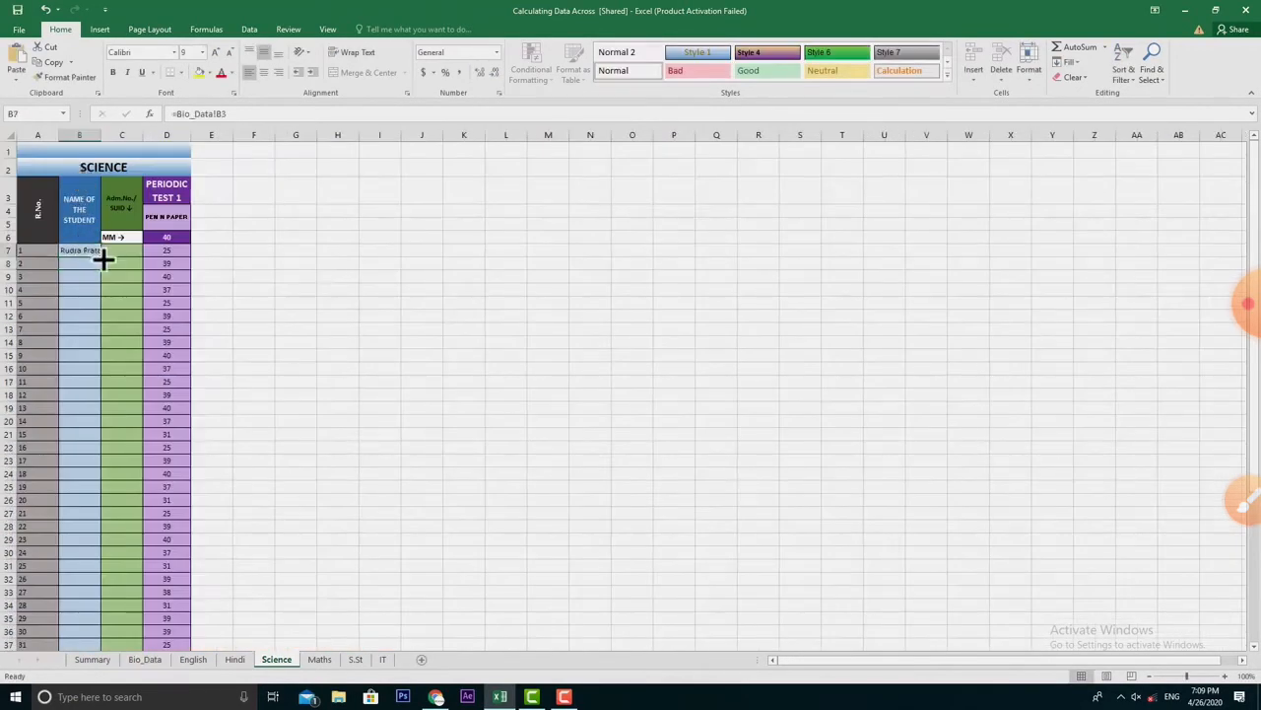
drag(100, 256, 83, 640)
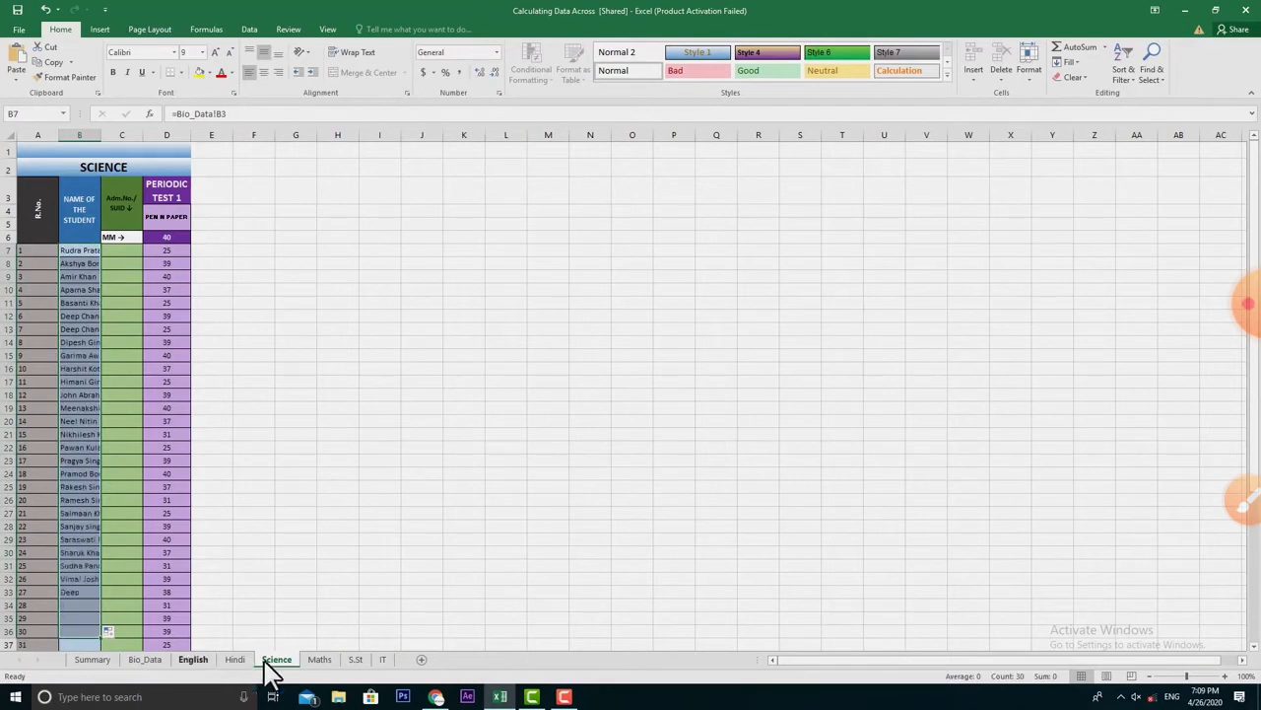
- On Maths, link B7 to Bio_Data!B3 and fill the names down to row 37
click(320, 659)
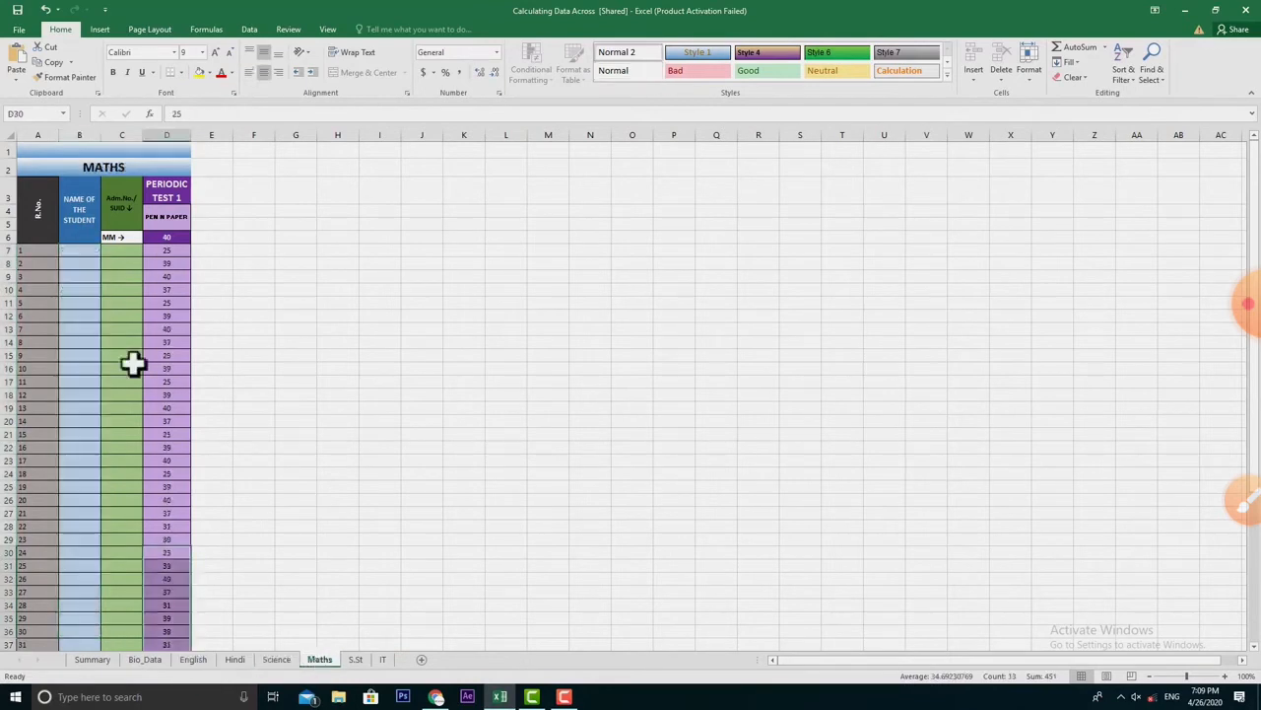
click(89, 250)
text(=)
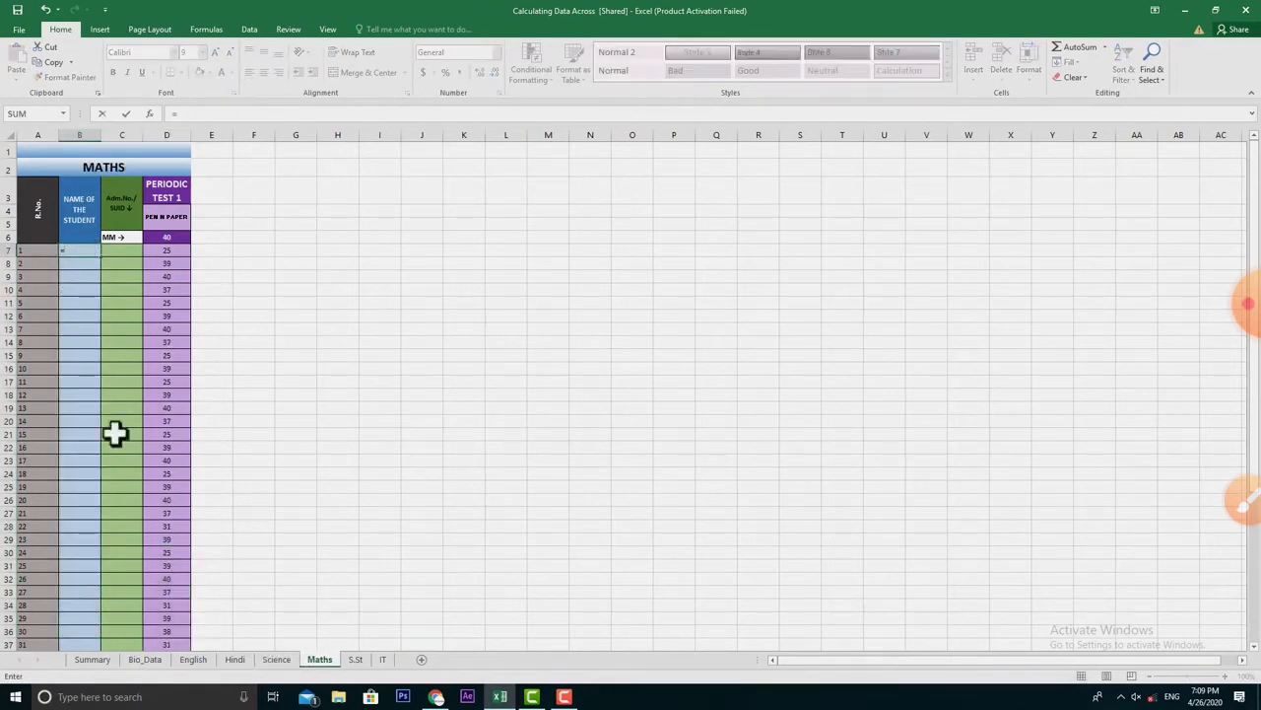
click(141, 660)
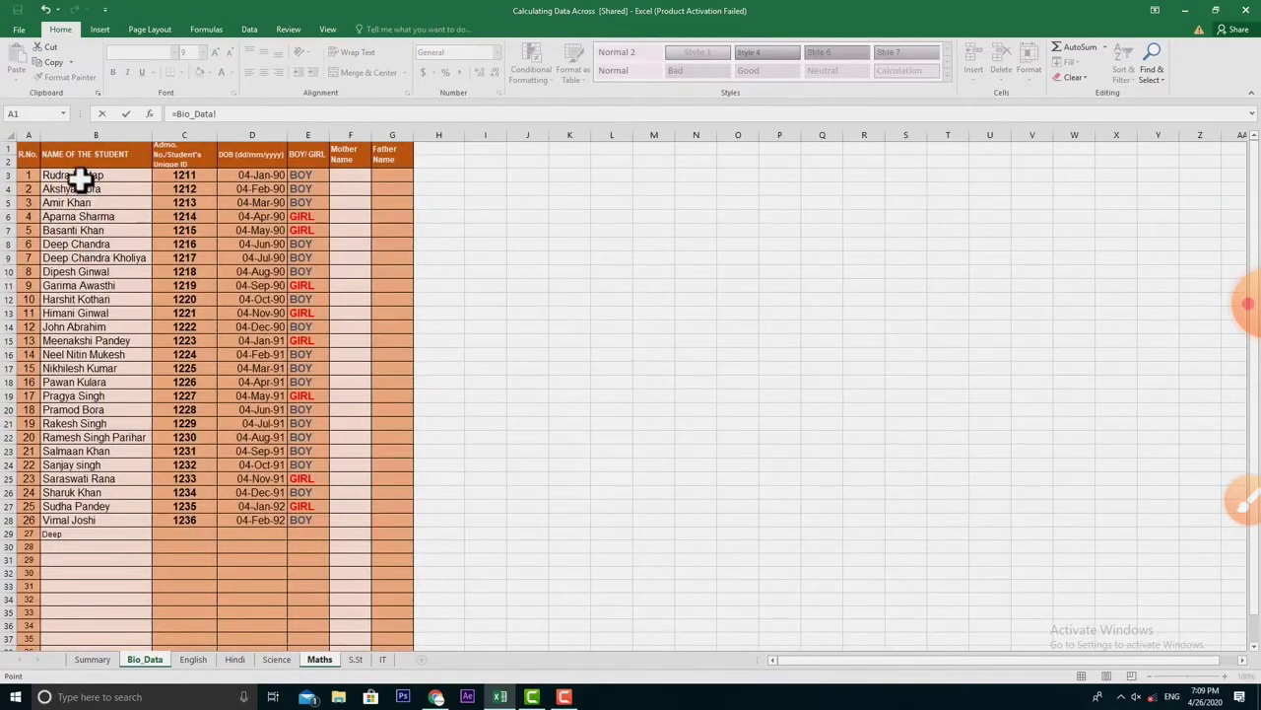
click(83, 175)
key(Return)
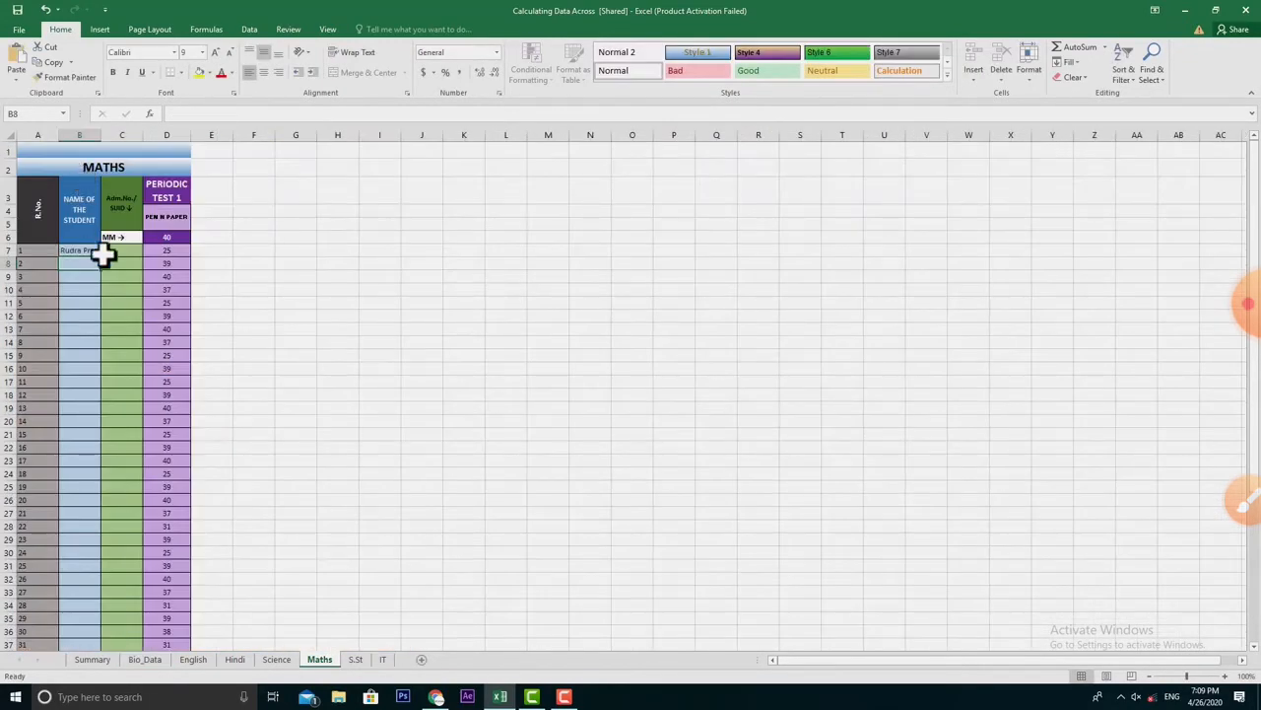
click(98, 252)
drag(106, 257, 95, 642)
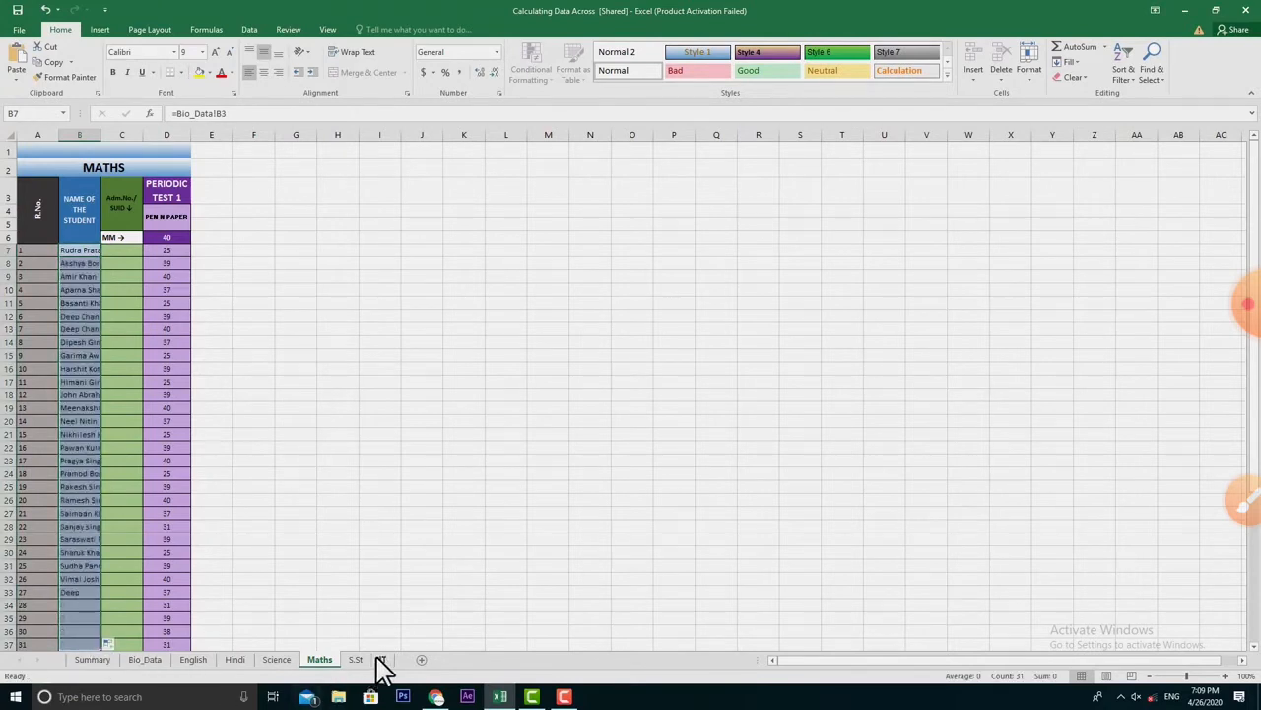
click(359, 659)
click(74, 248)
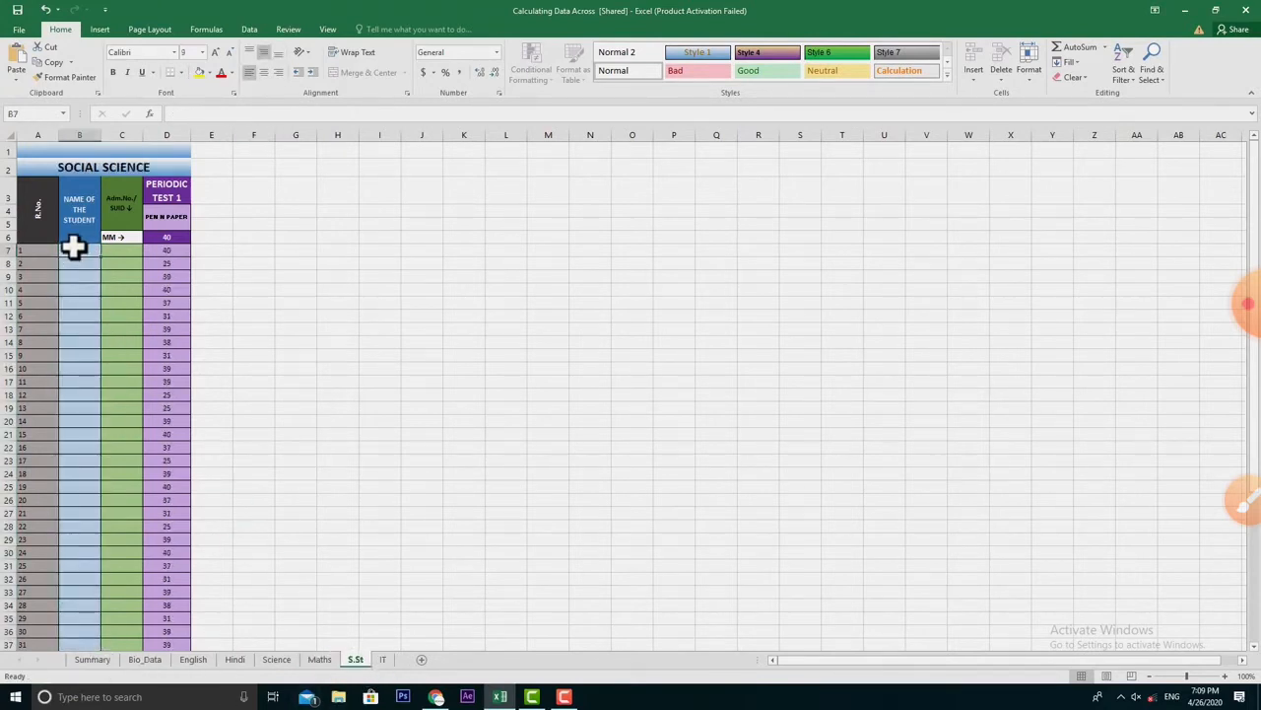
text(=Bio_Data!B3)
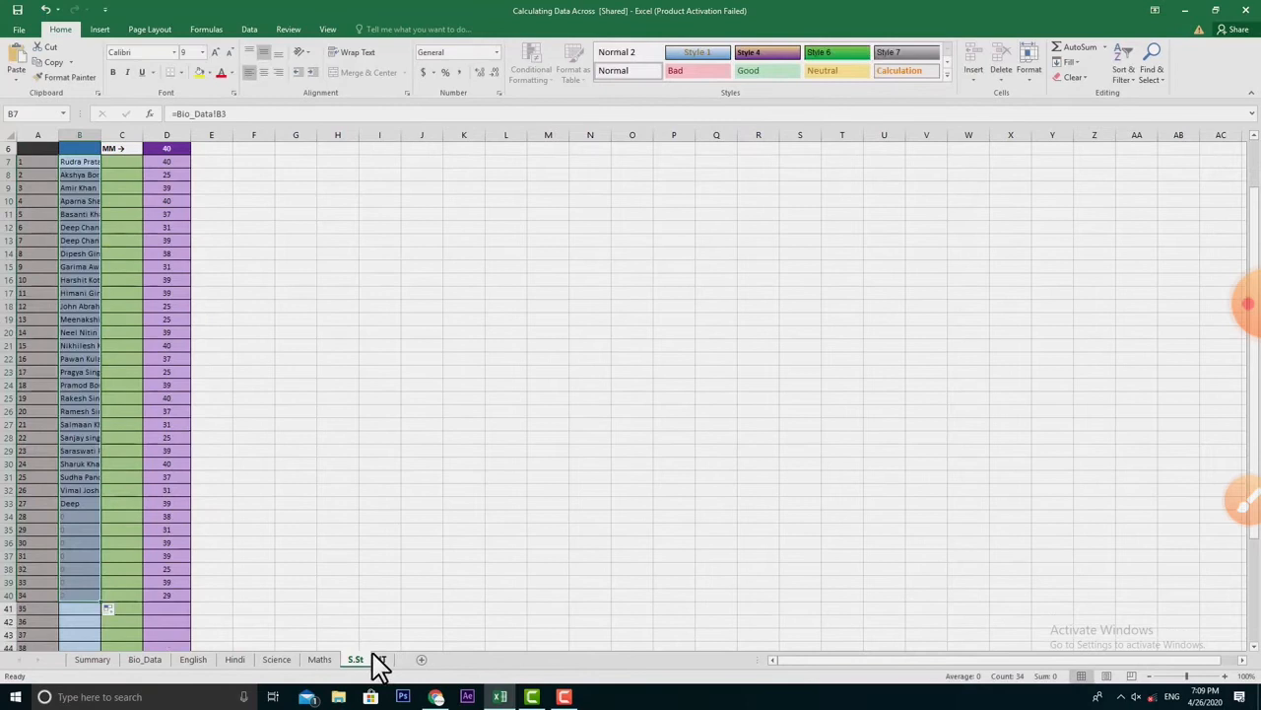
click(382, 659)
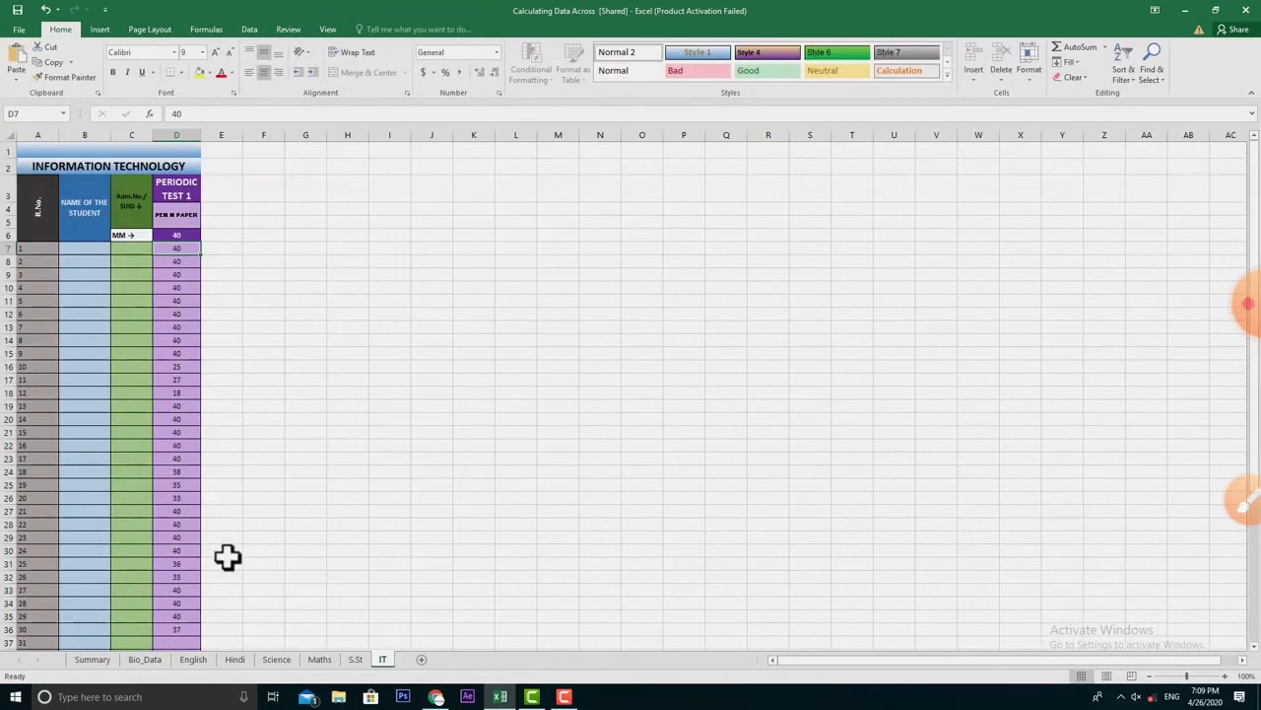
click(97, 251)
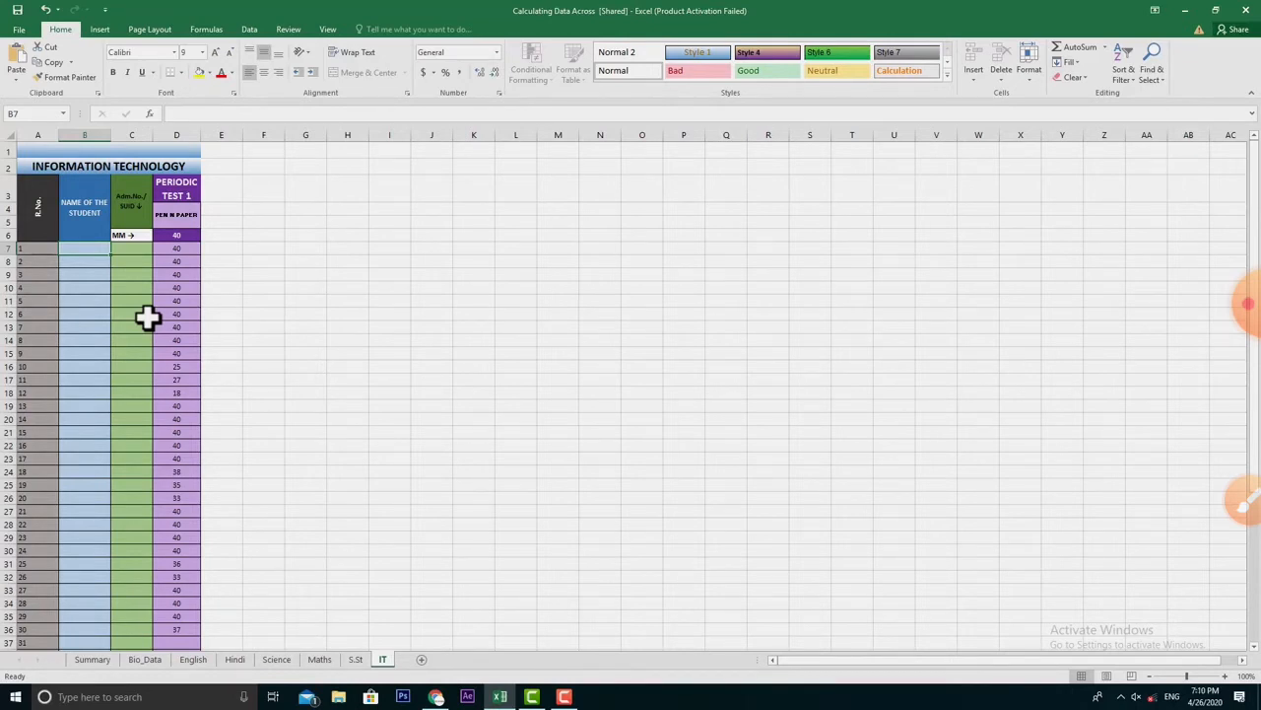
text(=)
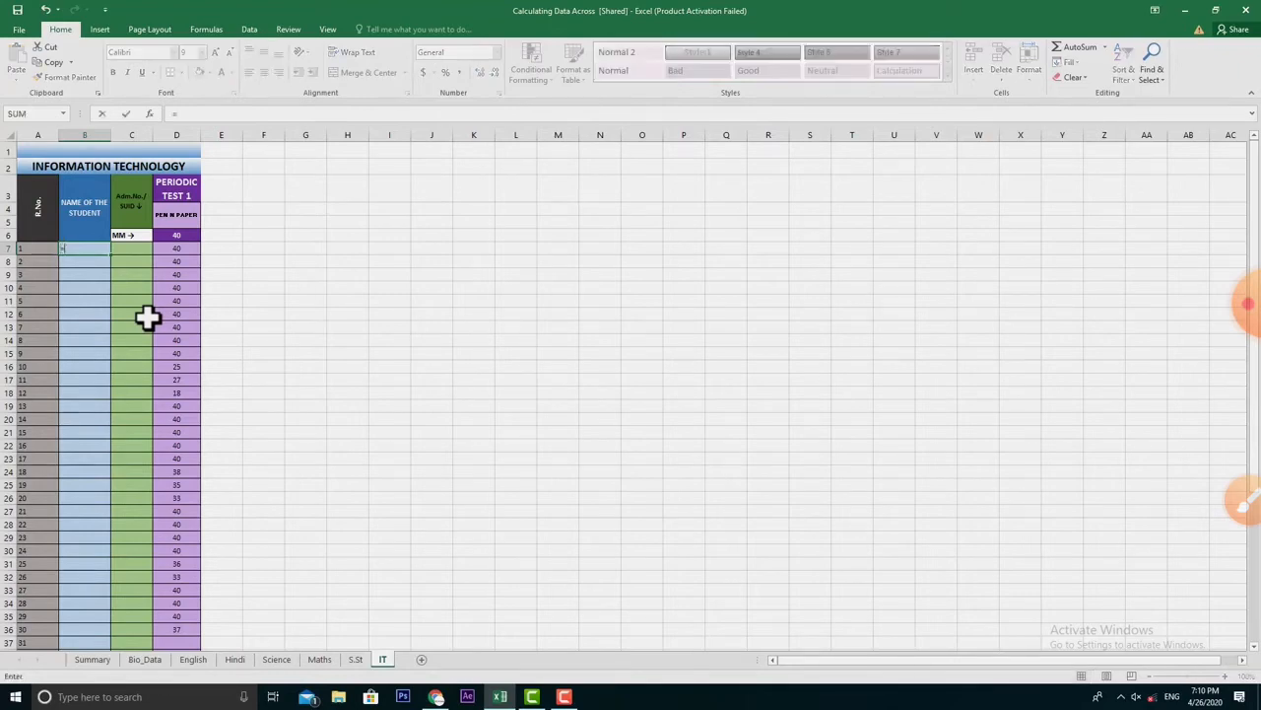
click(145, 658)
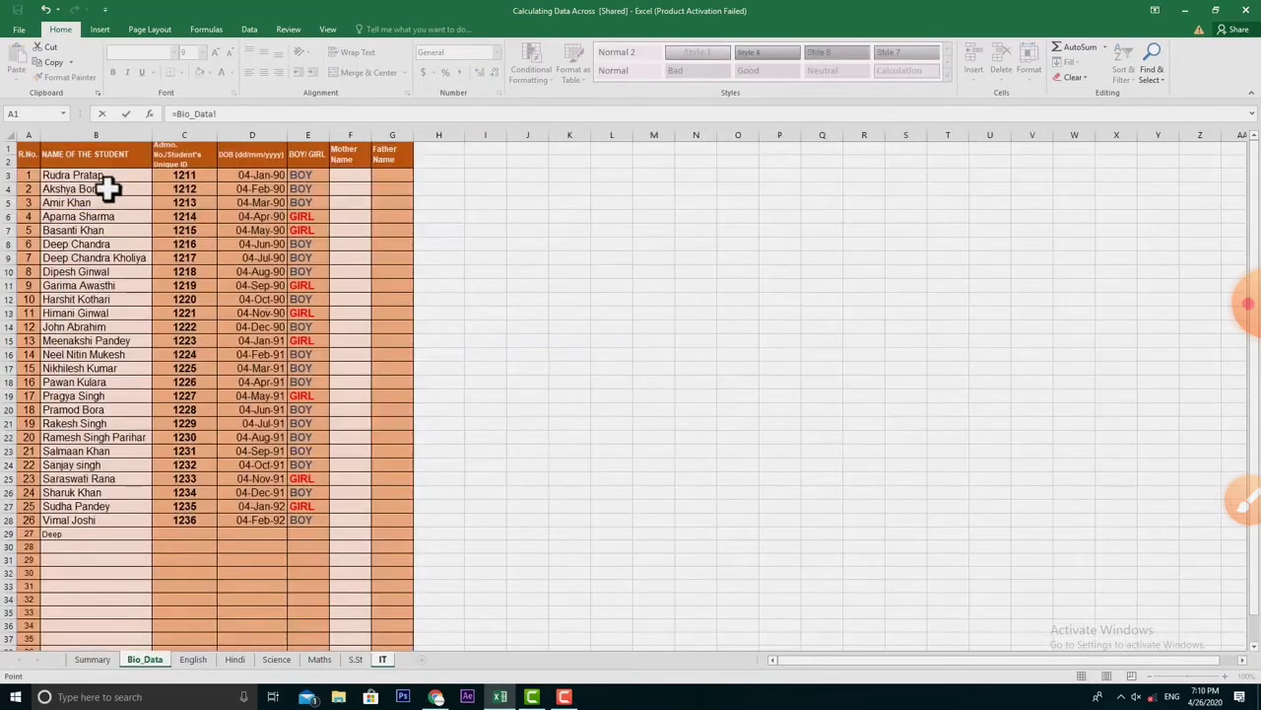
click(98, 178)
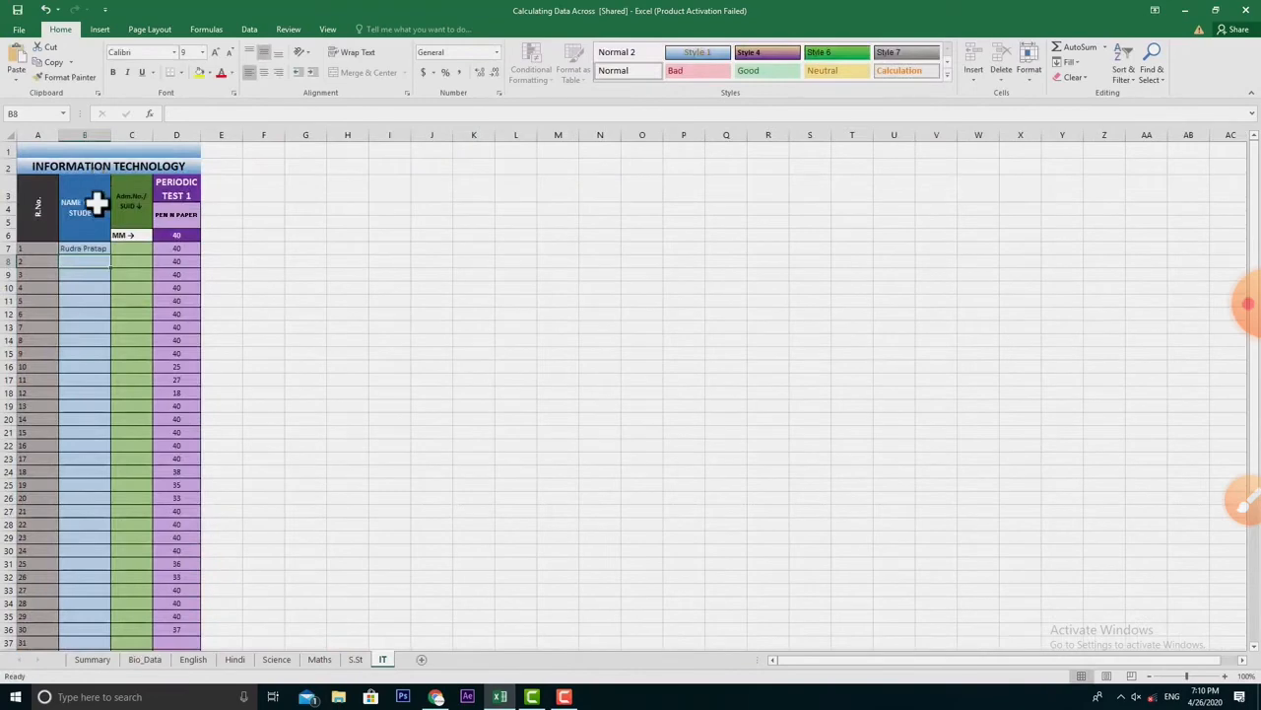
click(86, 249)
drag(115, 258, 151, 562)
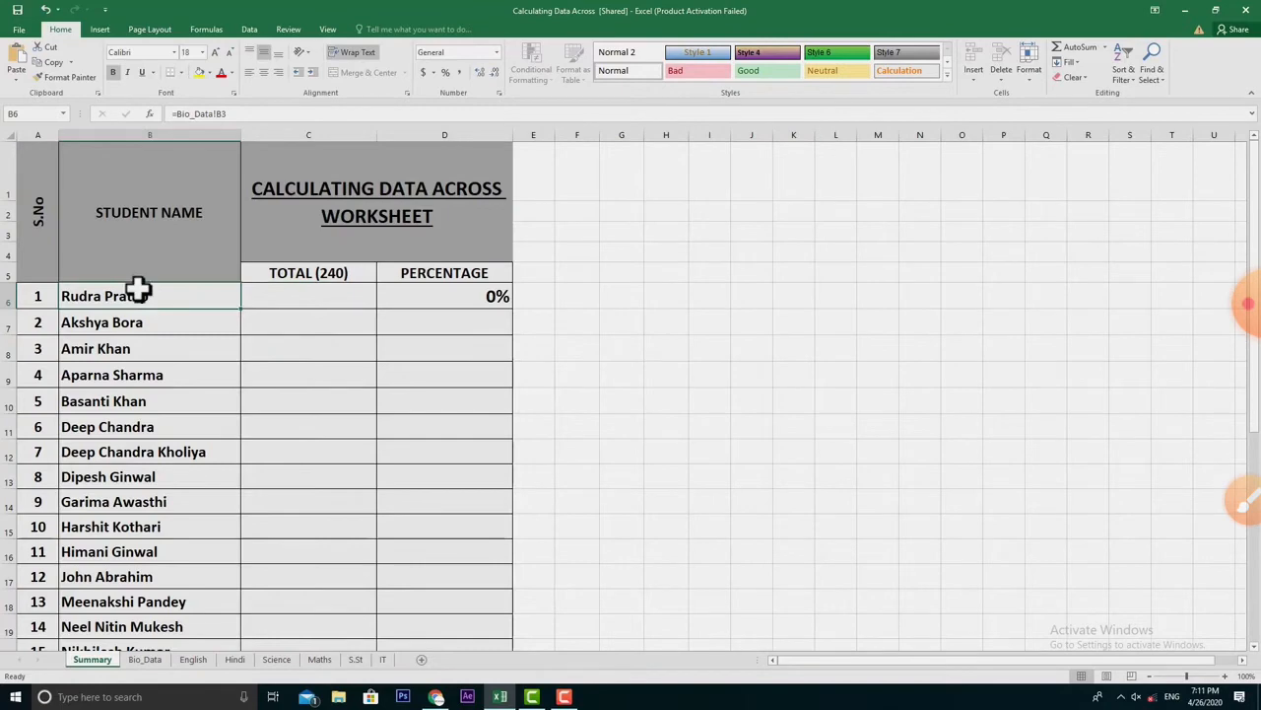
click(303, 299)
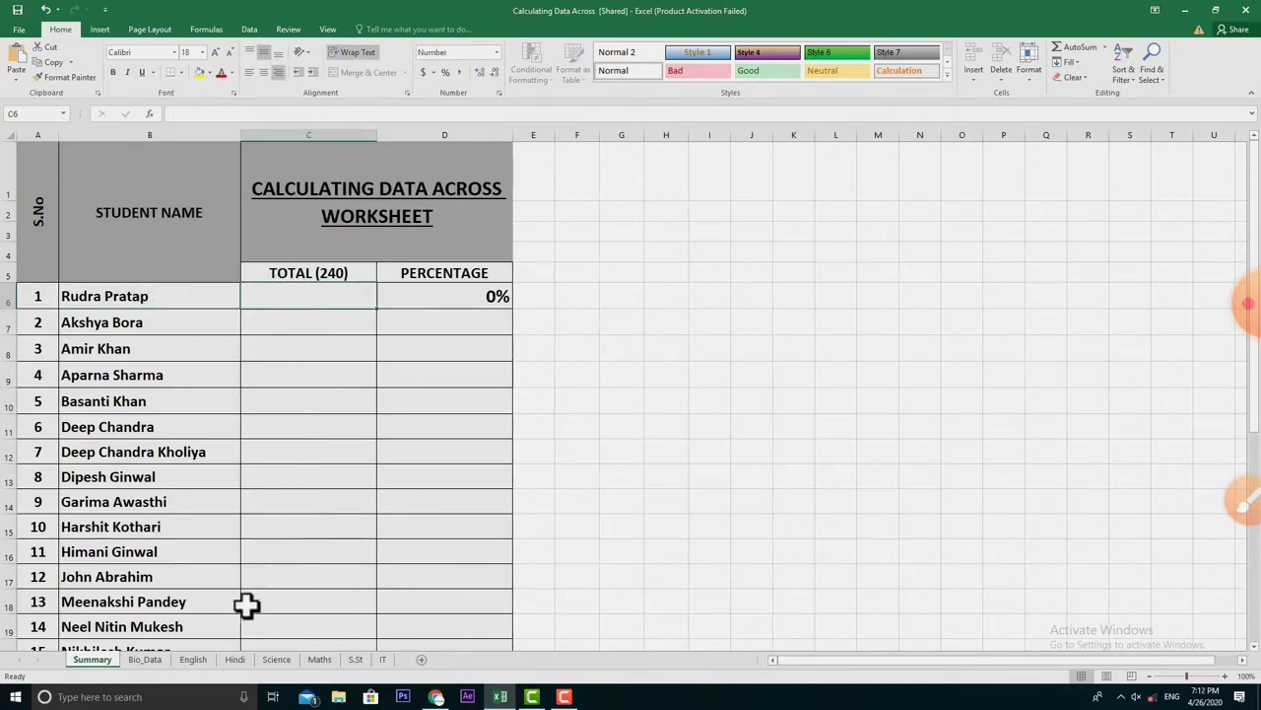
click(193, 660)
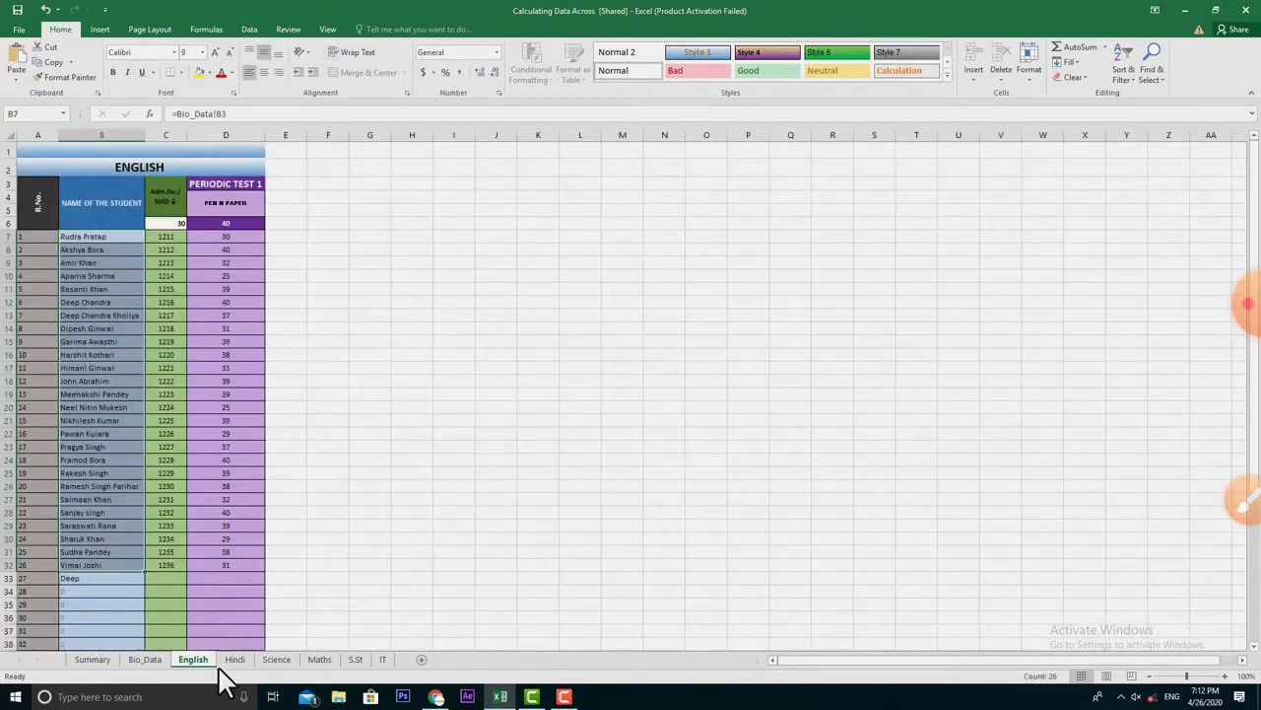
click(233, 662)
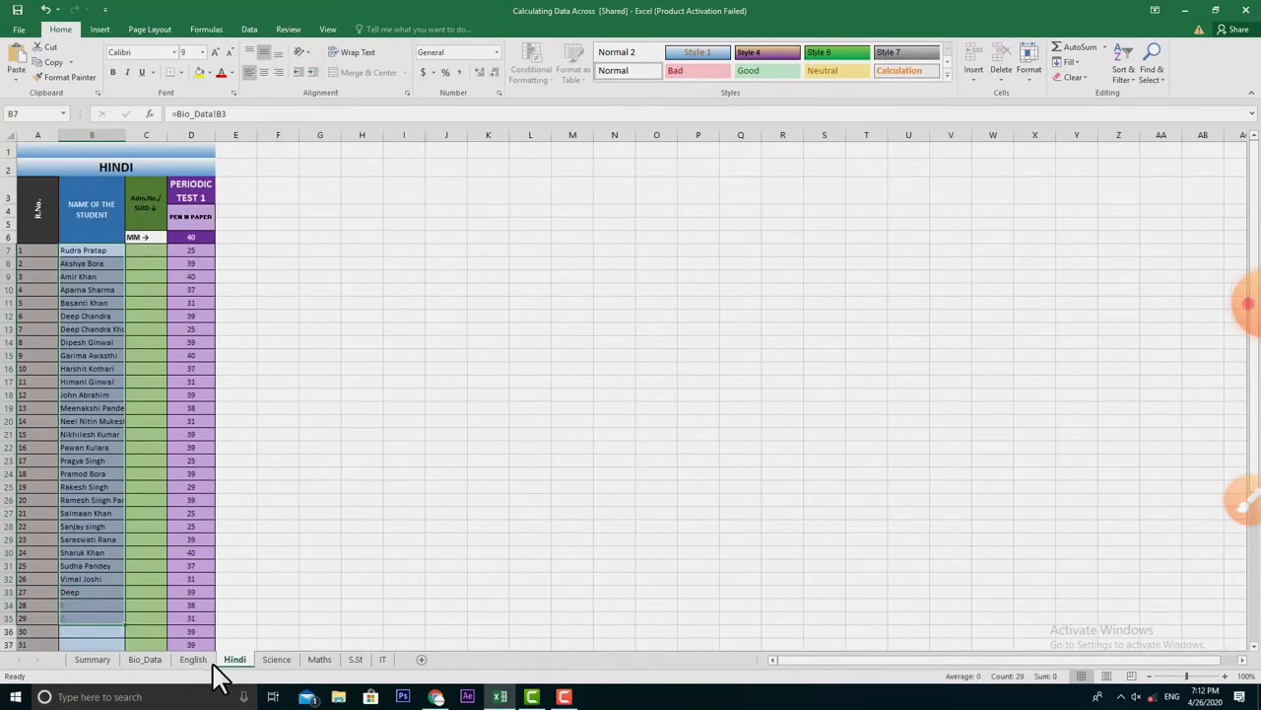
click(191, 661)
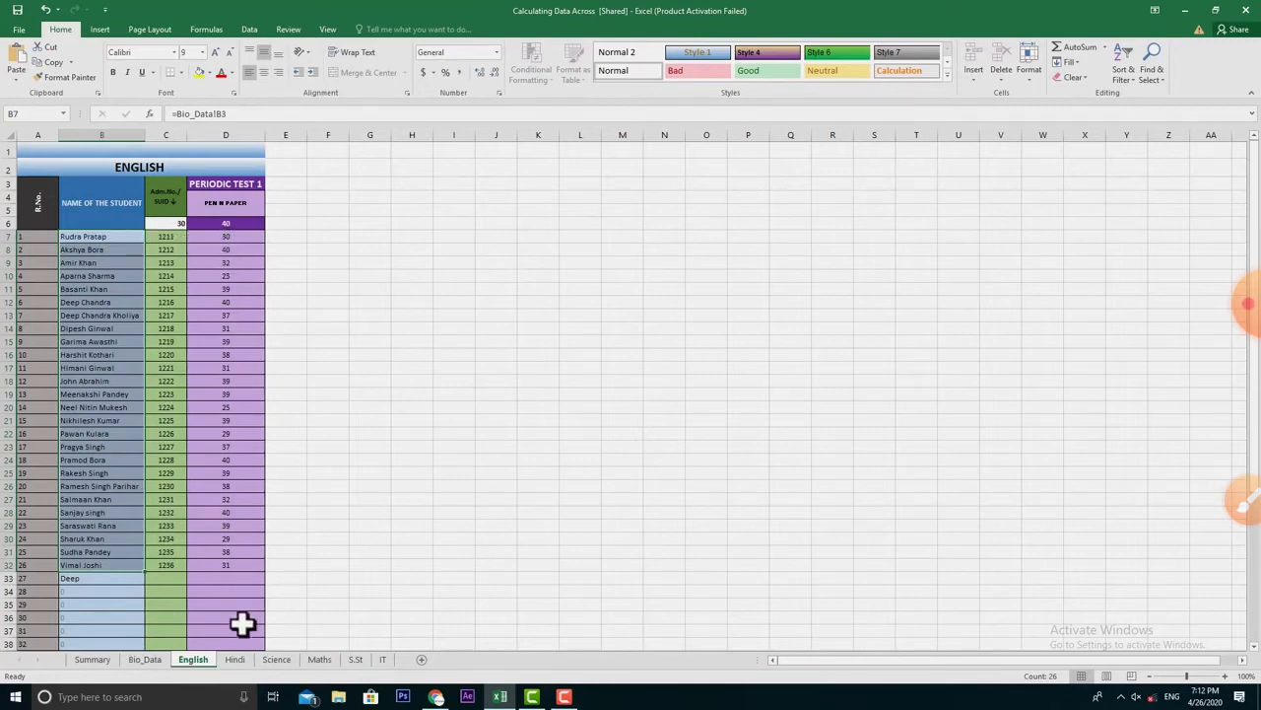
click(86, 661)
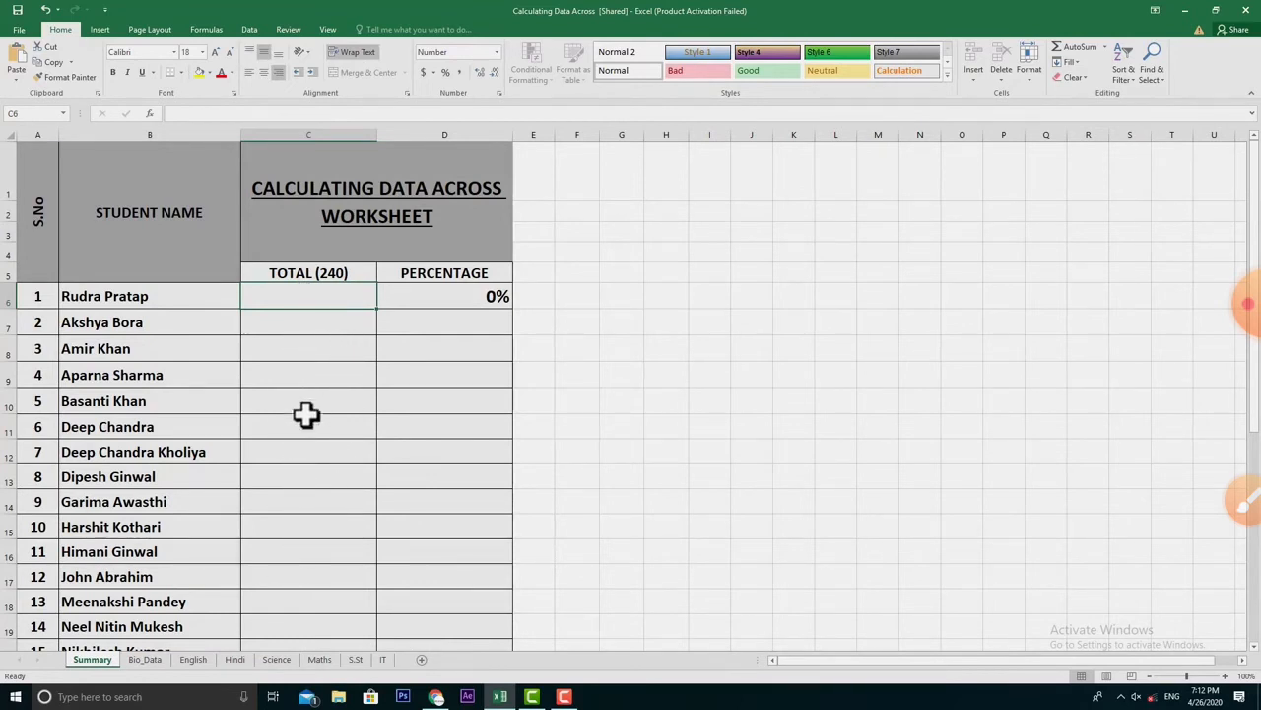
click(535, 294)
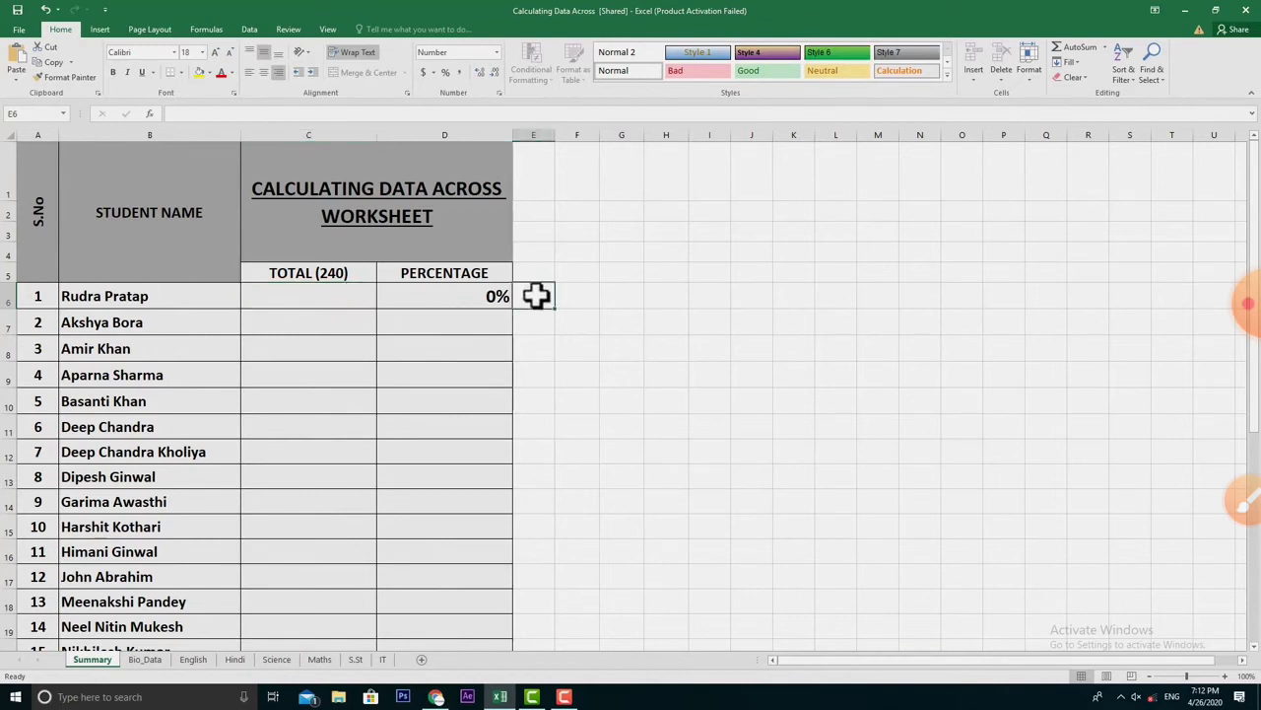
click(276, 300)
text(=)
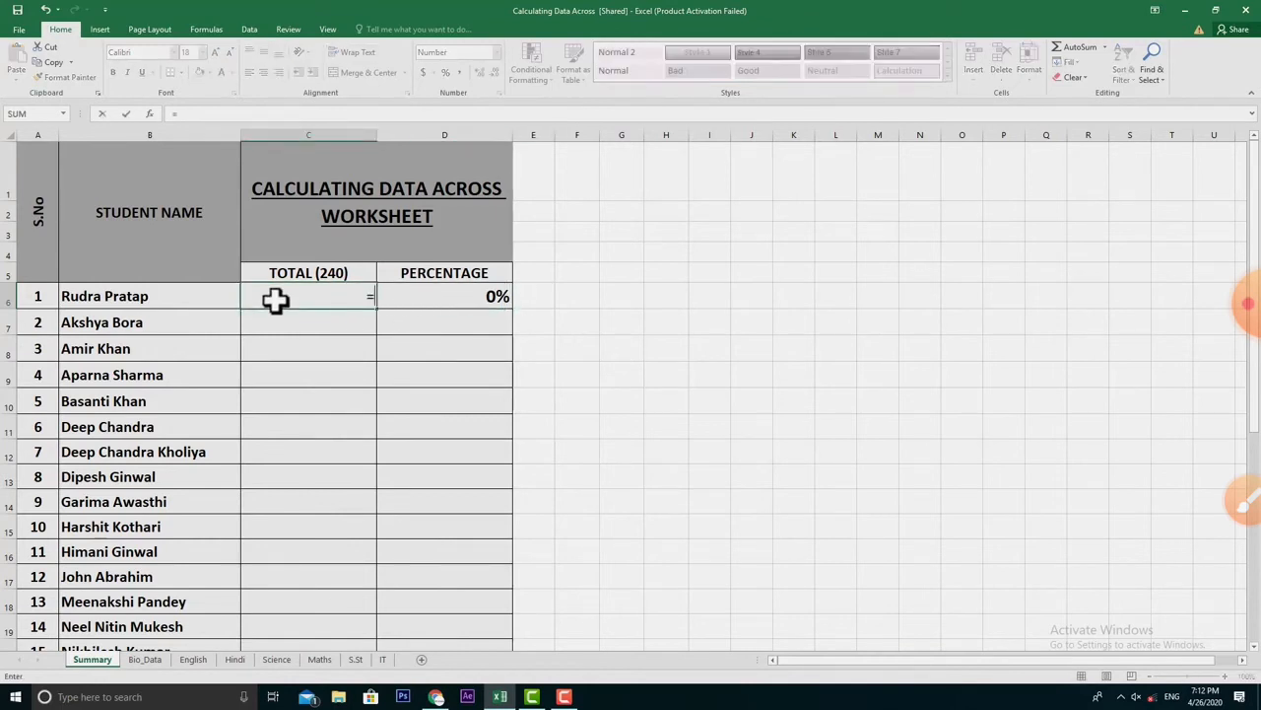
click(193, 659)
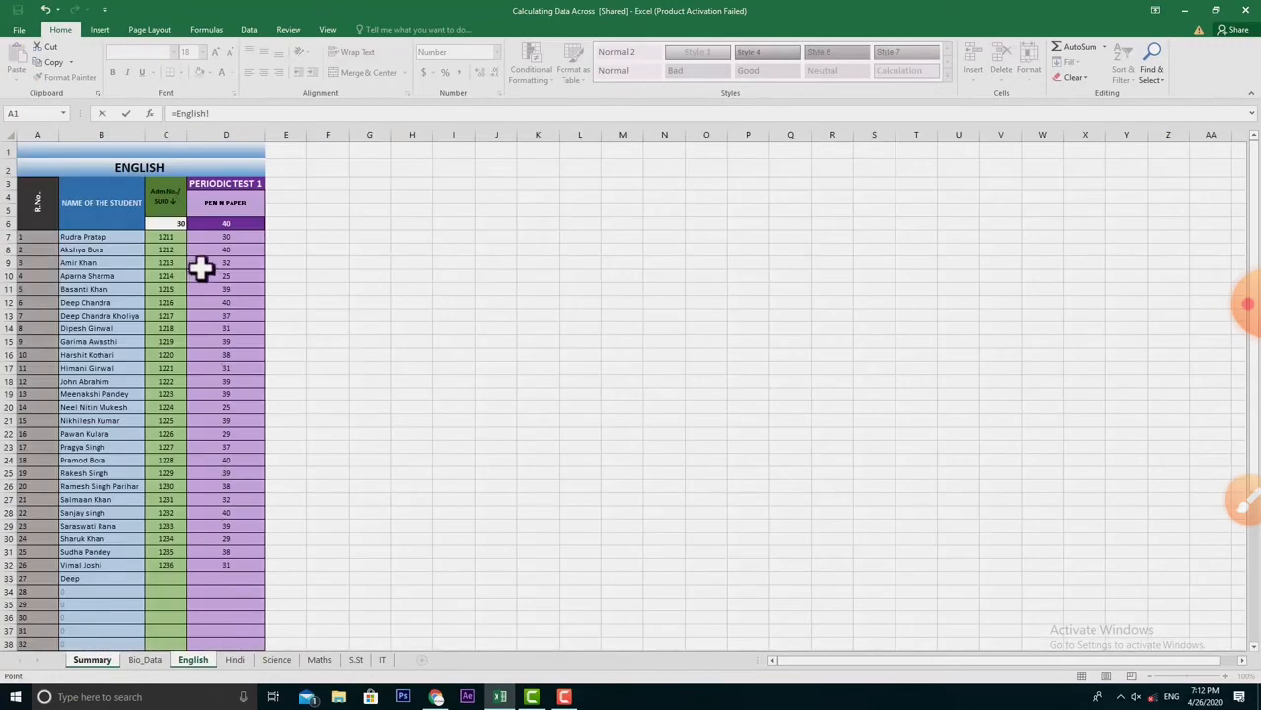
click(208, 237)
key(Return)
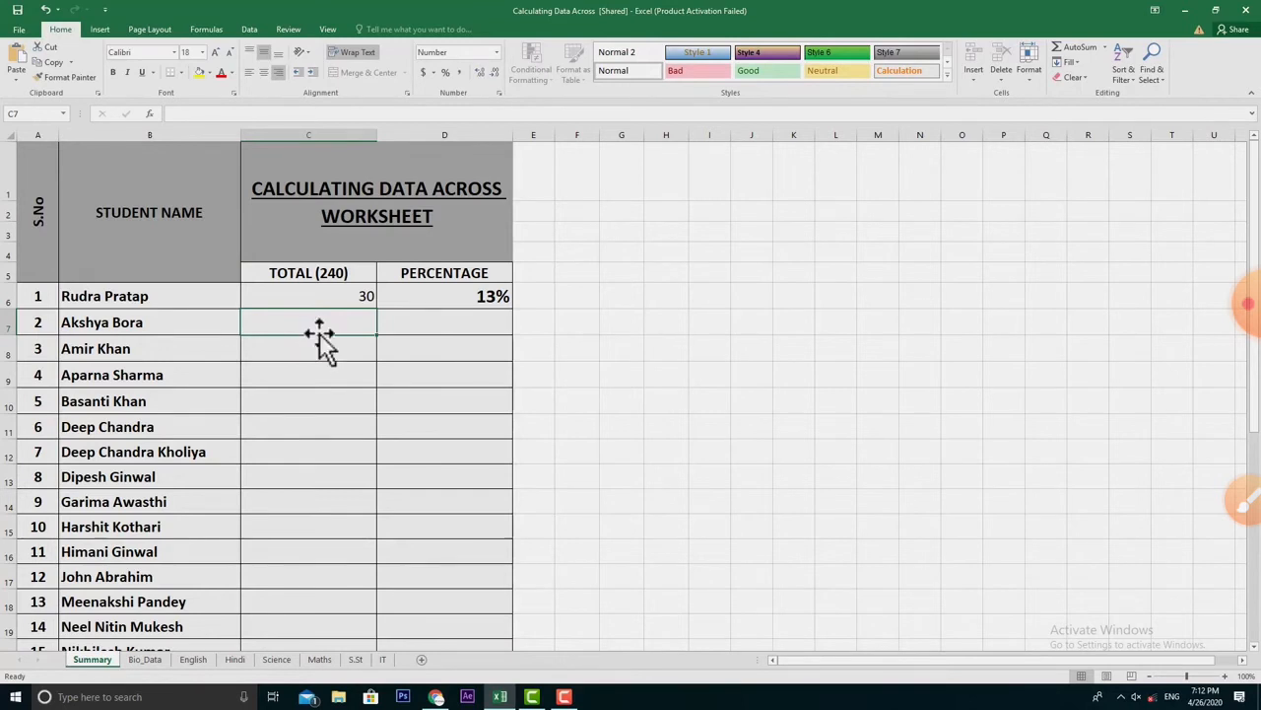
click(317, 298)
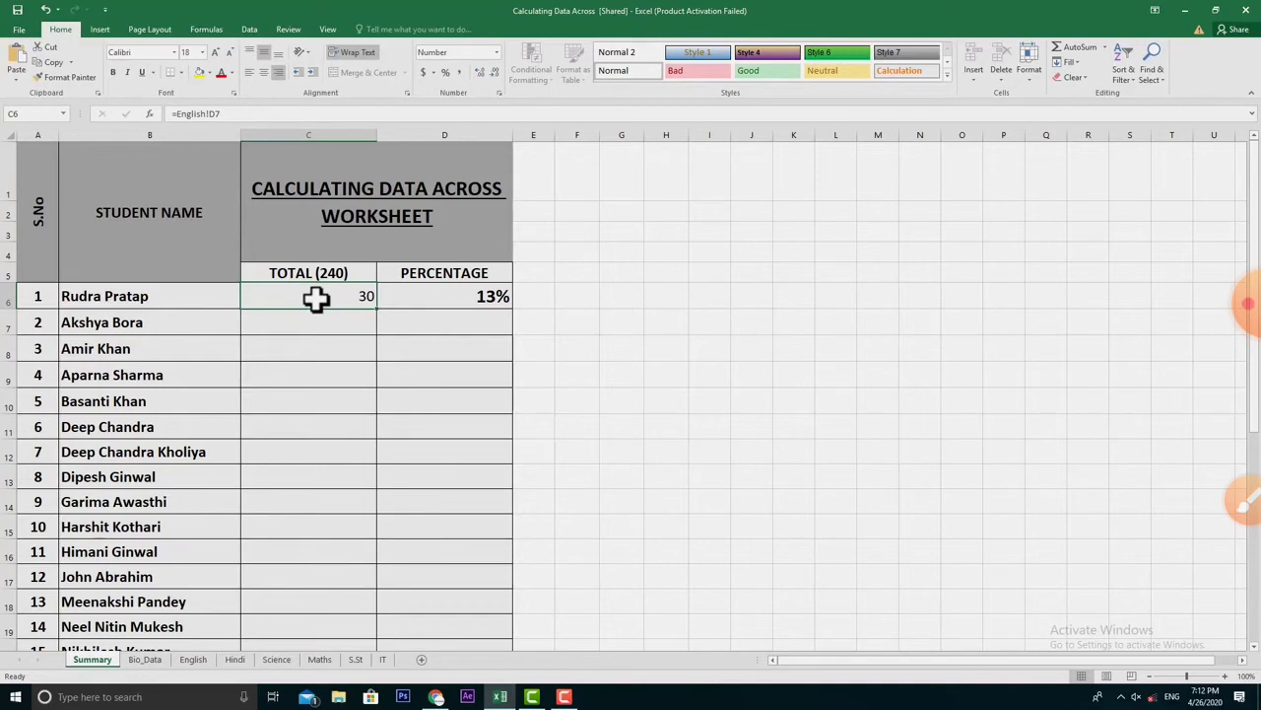
- Extend C6's total formula by adding Hindi!D7 and Science!D7
click(230, 114)
click(229, 114)
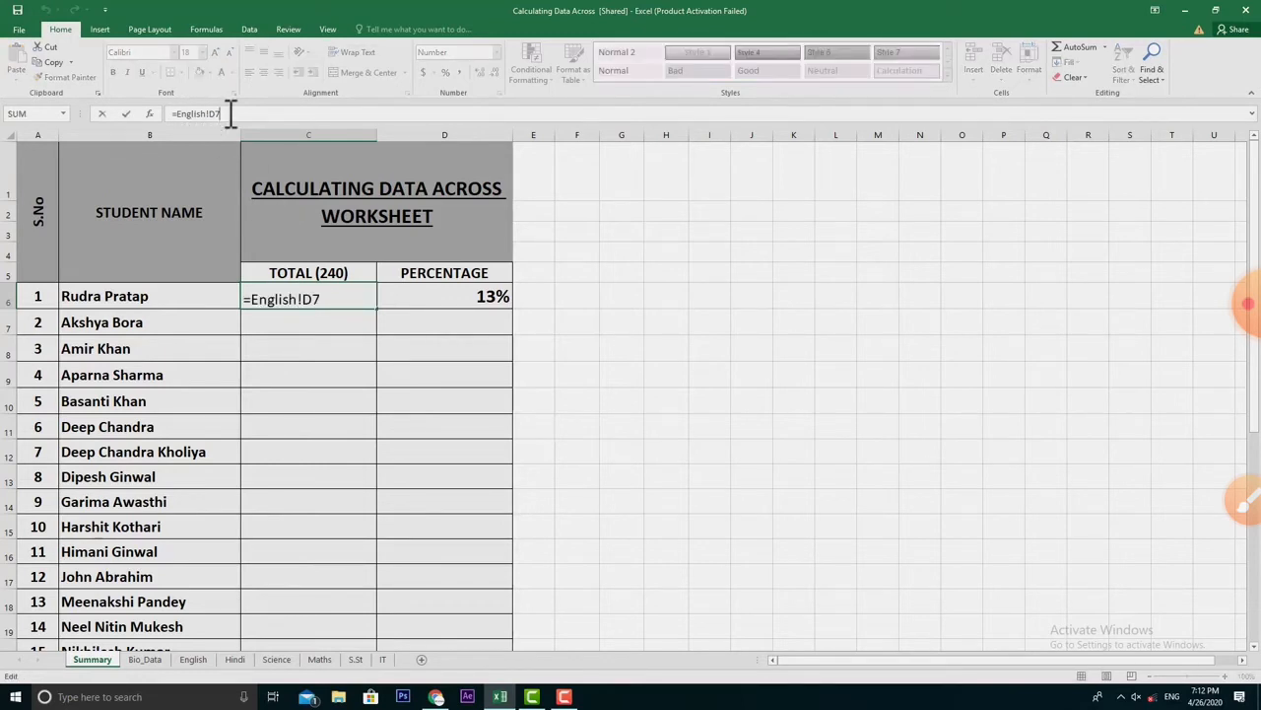
text(+)
click(234, 659)
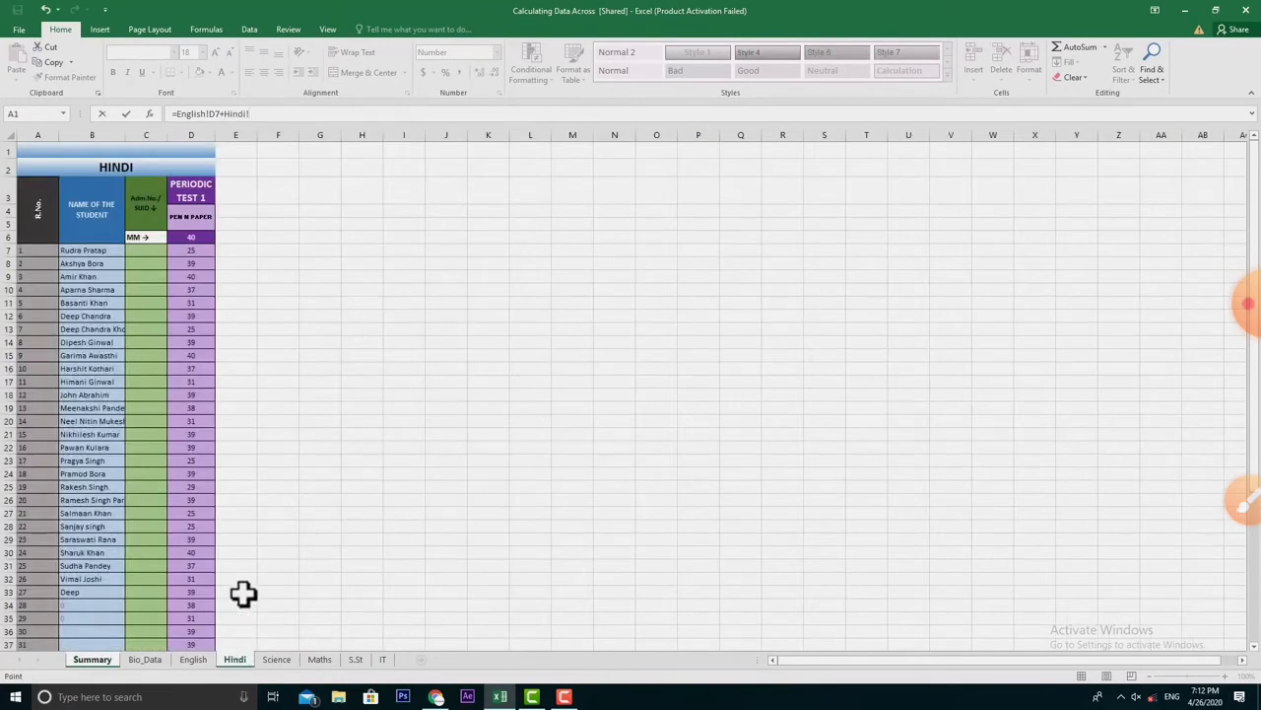
click(191, 250)
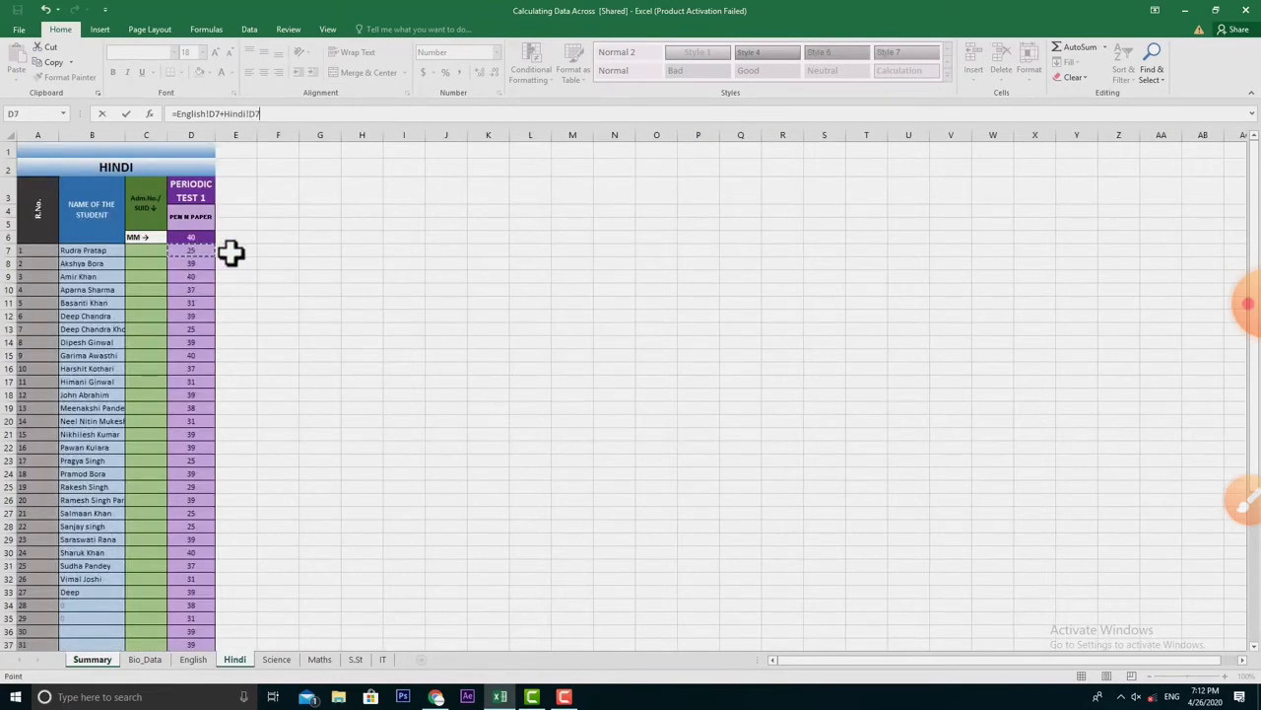
text(+)
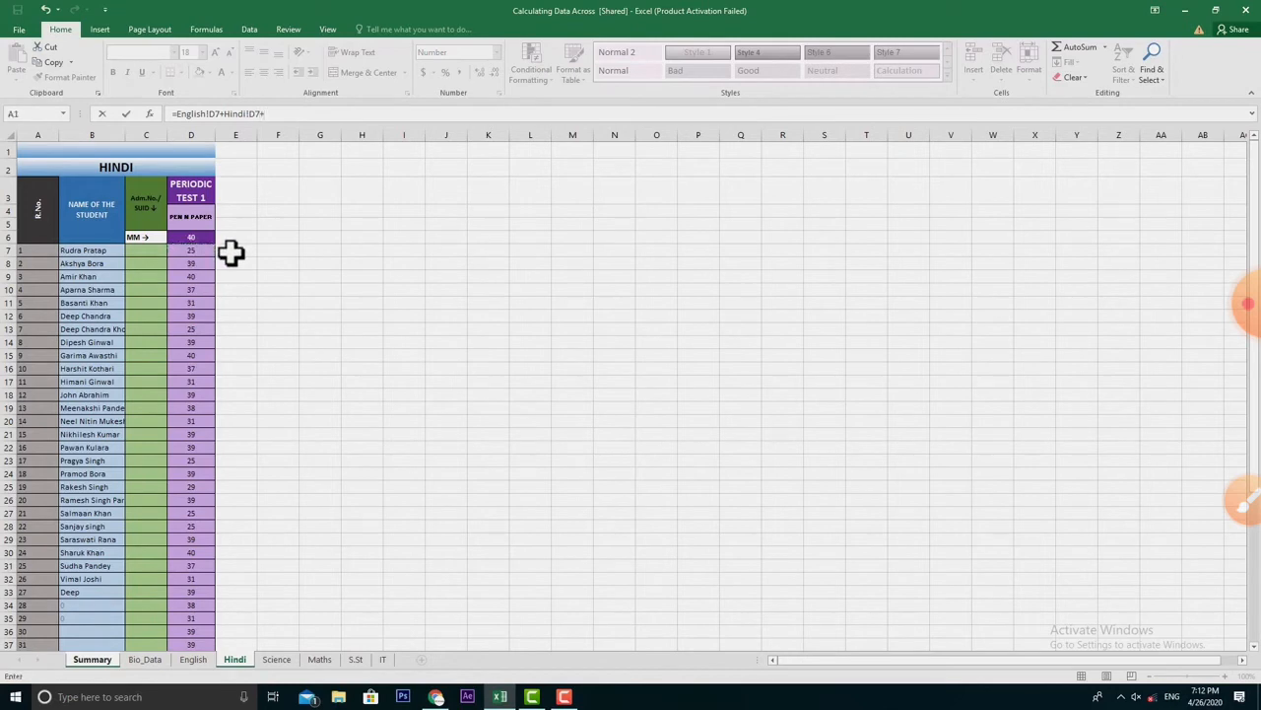
click(279, 660)
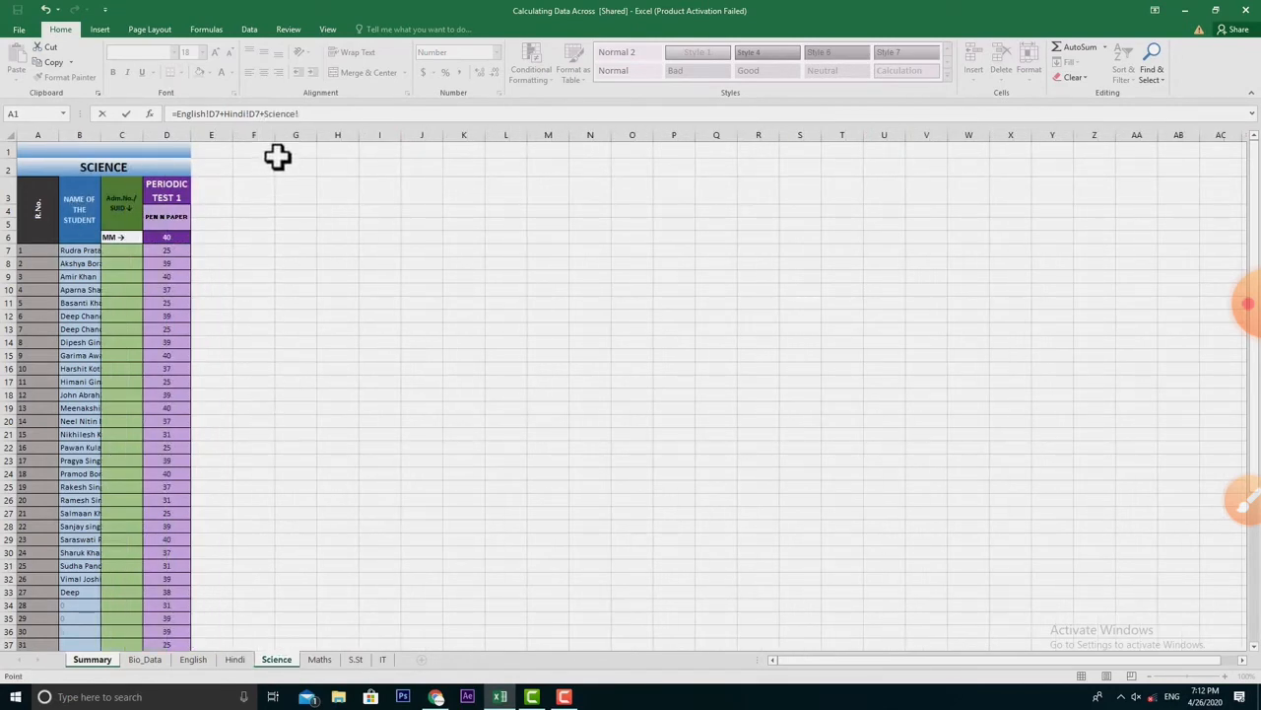
click(167, 250)
- Add Maths!D7, S.St!D7 and IT!D7 to finish C6's total of 185
text(+)
click(320, 659)
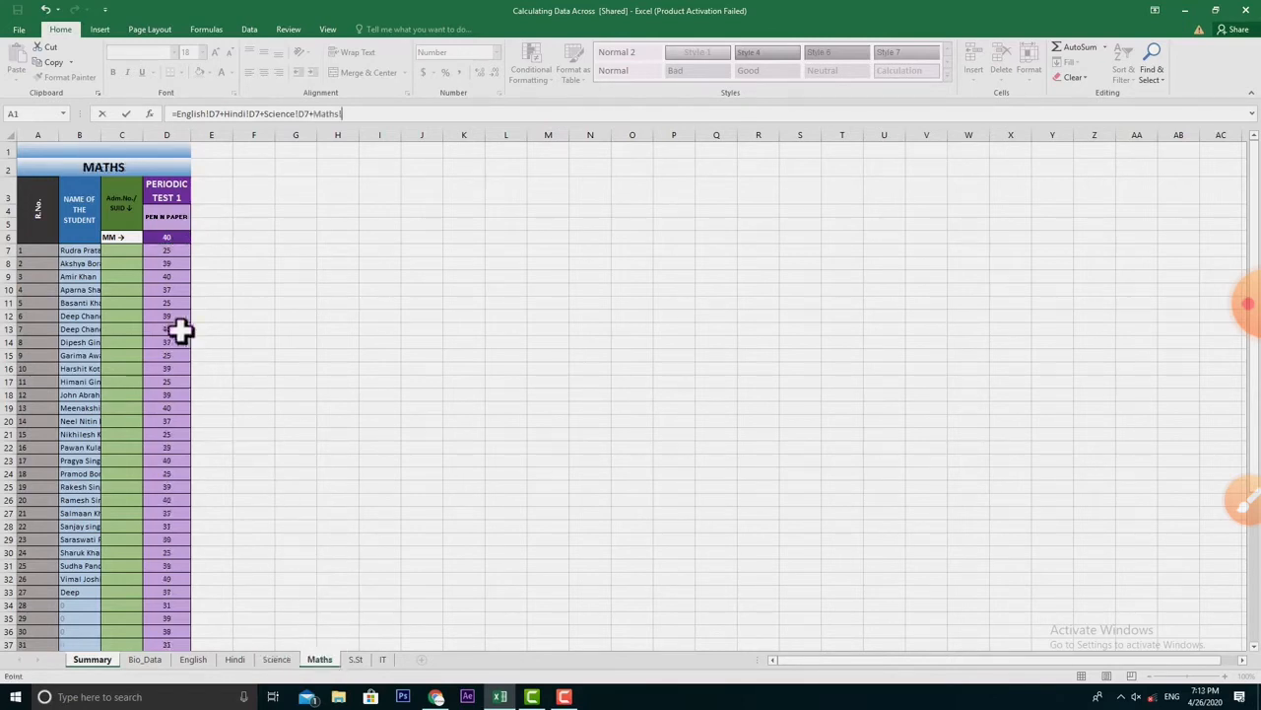
click(167, 250)
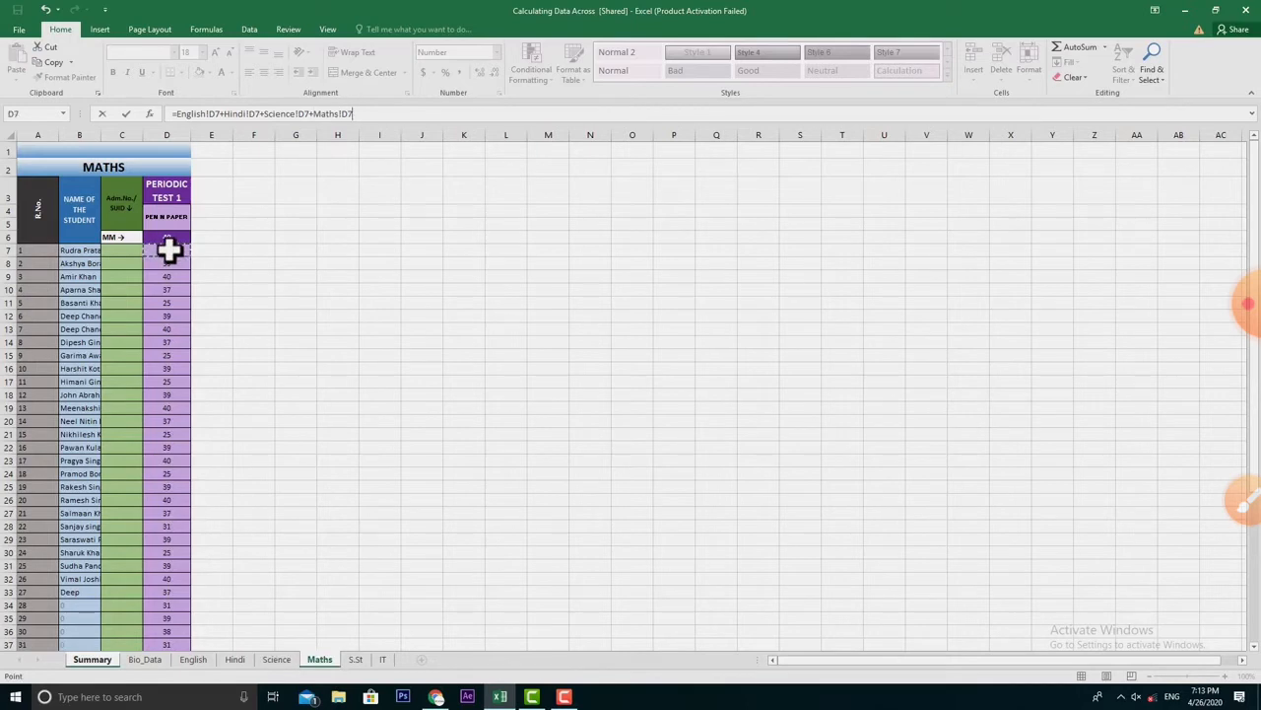
text(+)
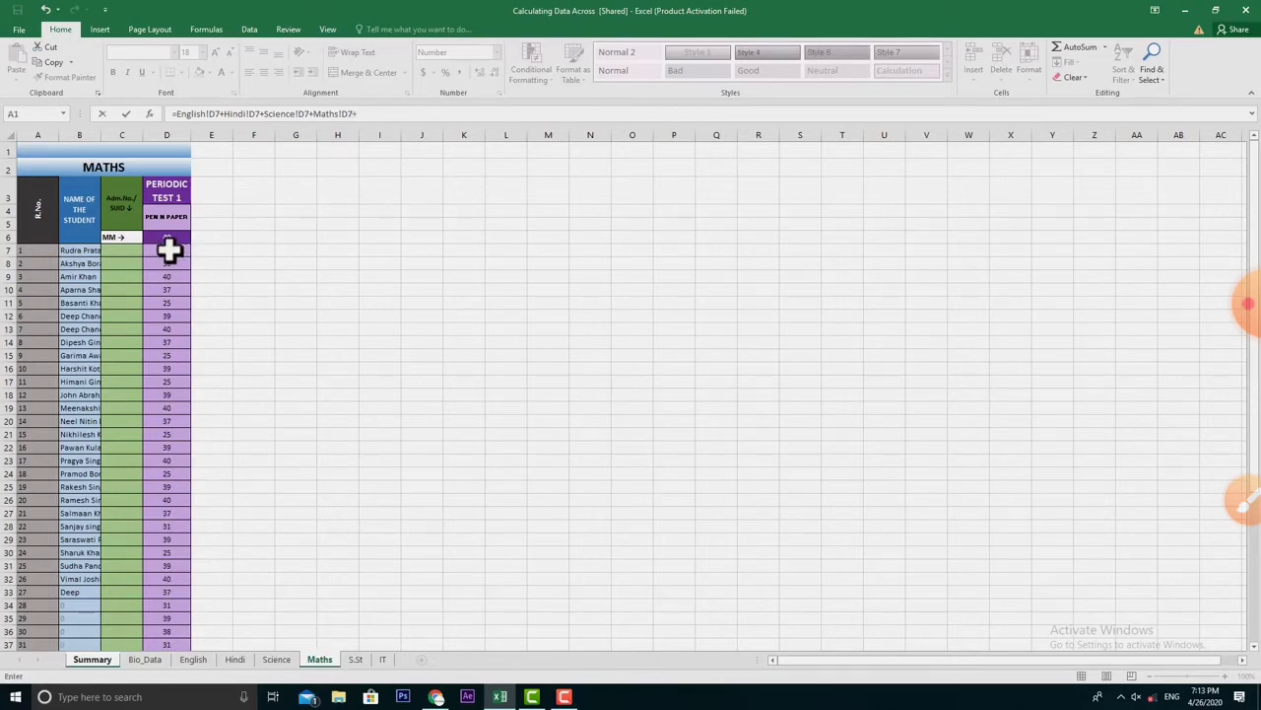
click(357, 660)
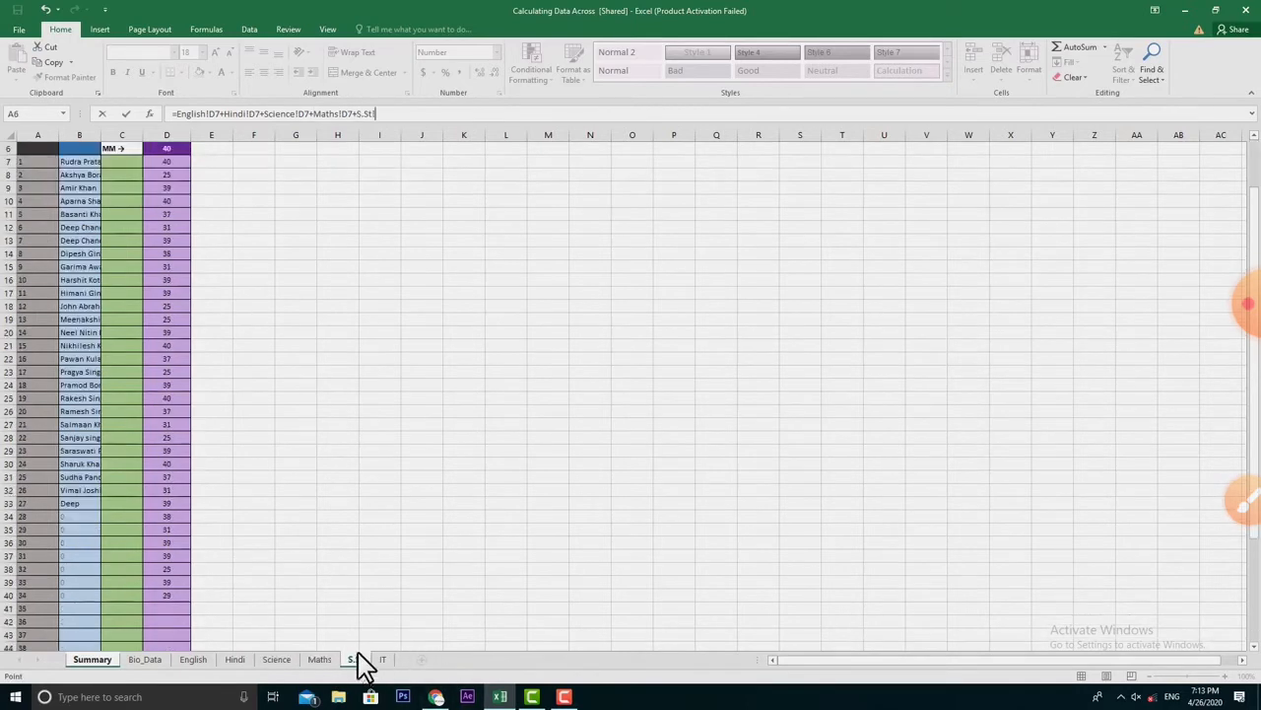
click(175, 163)
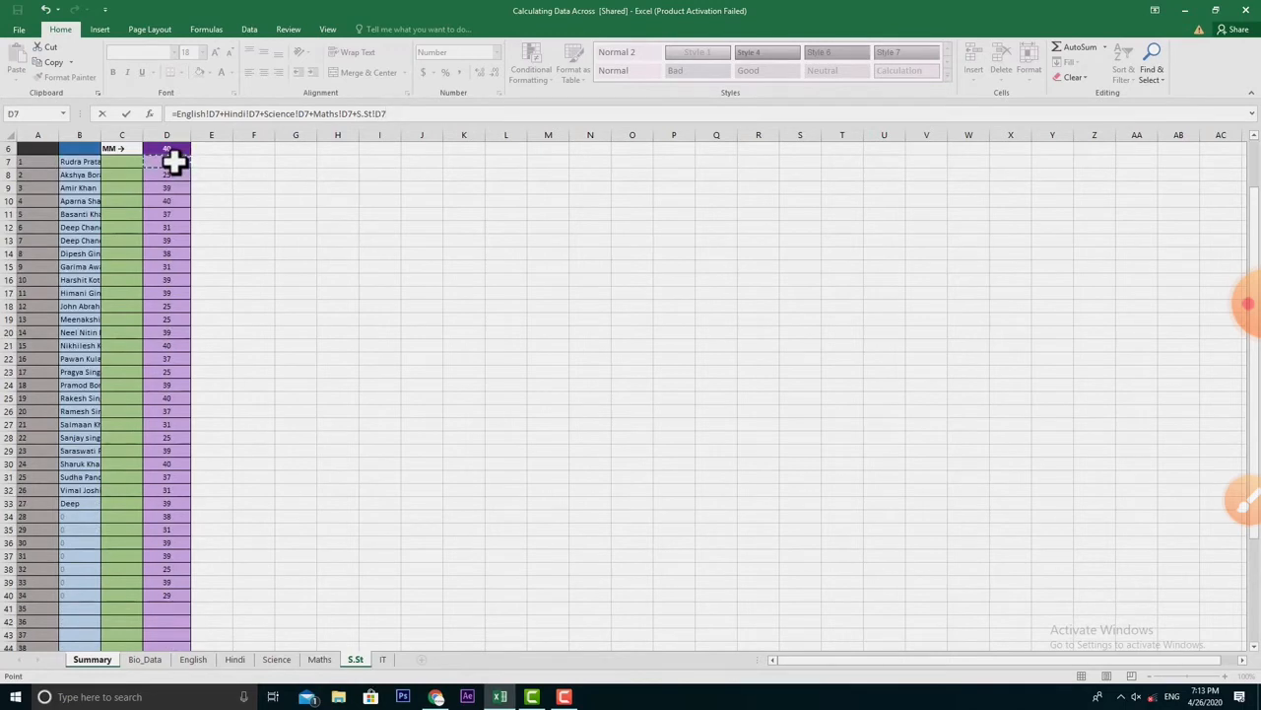
text(+)
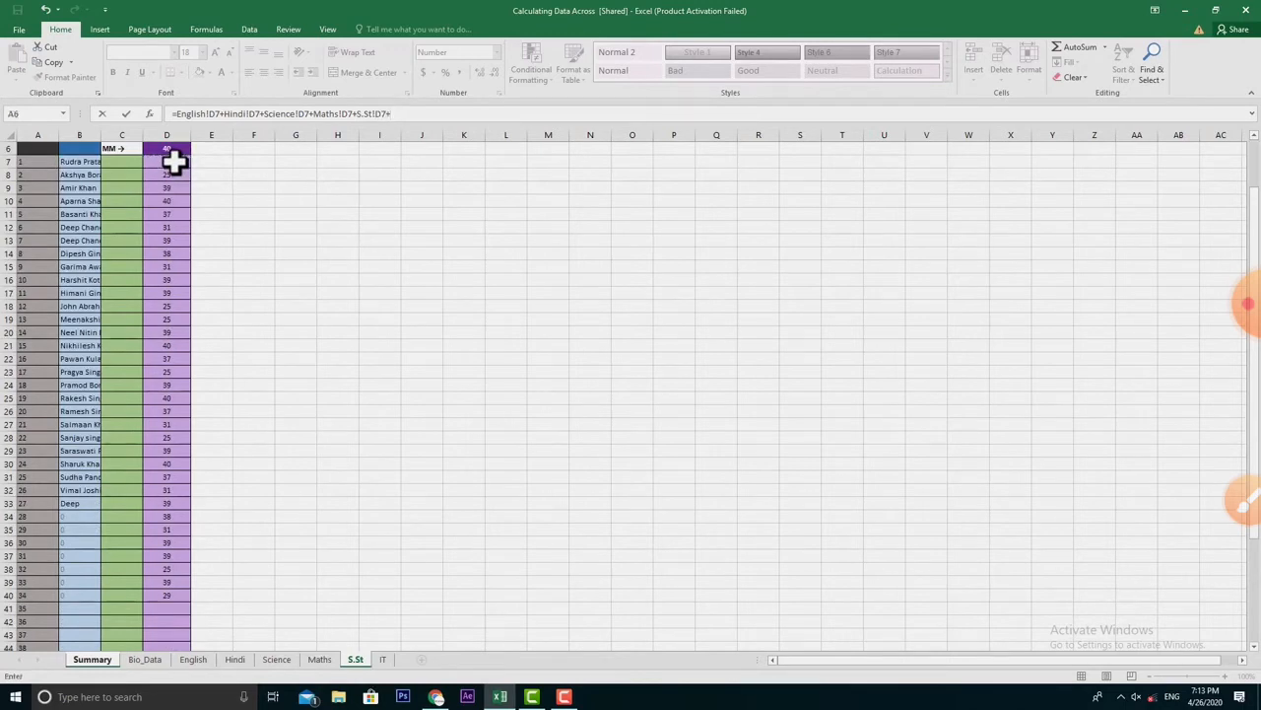
click(382, 660)
click(178, 249)
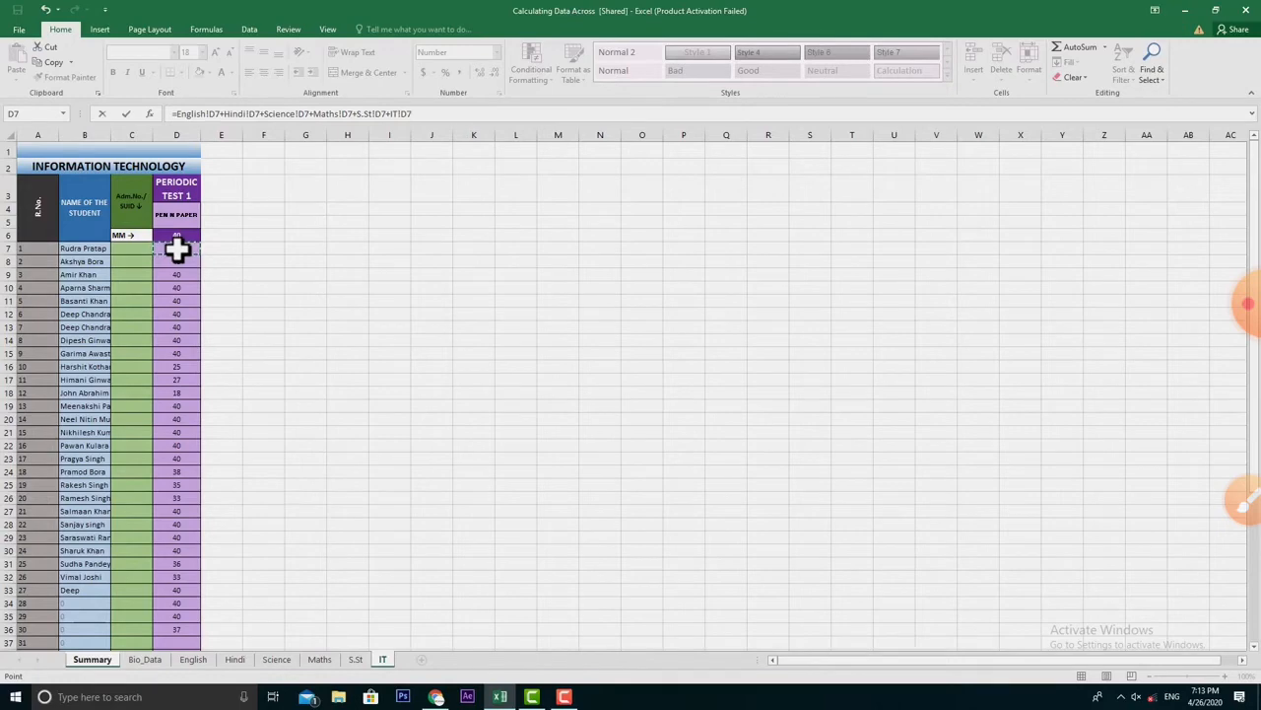
key(Return)
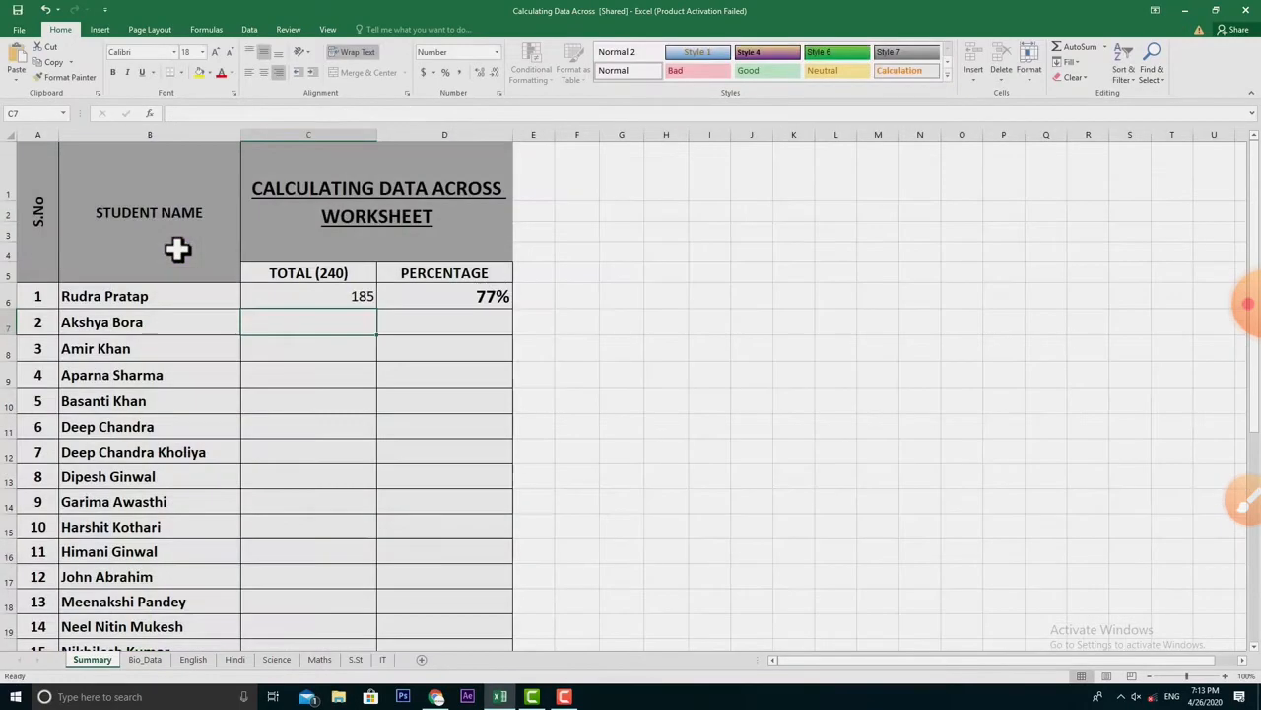
- Begin C7's total formula =English!D8+Hindi!D8+Science!D8+Maths!D8+S.ST!D8+IT
click(263, 296)
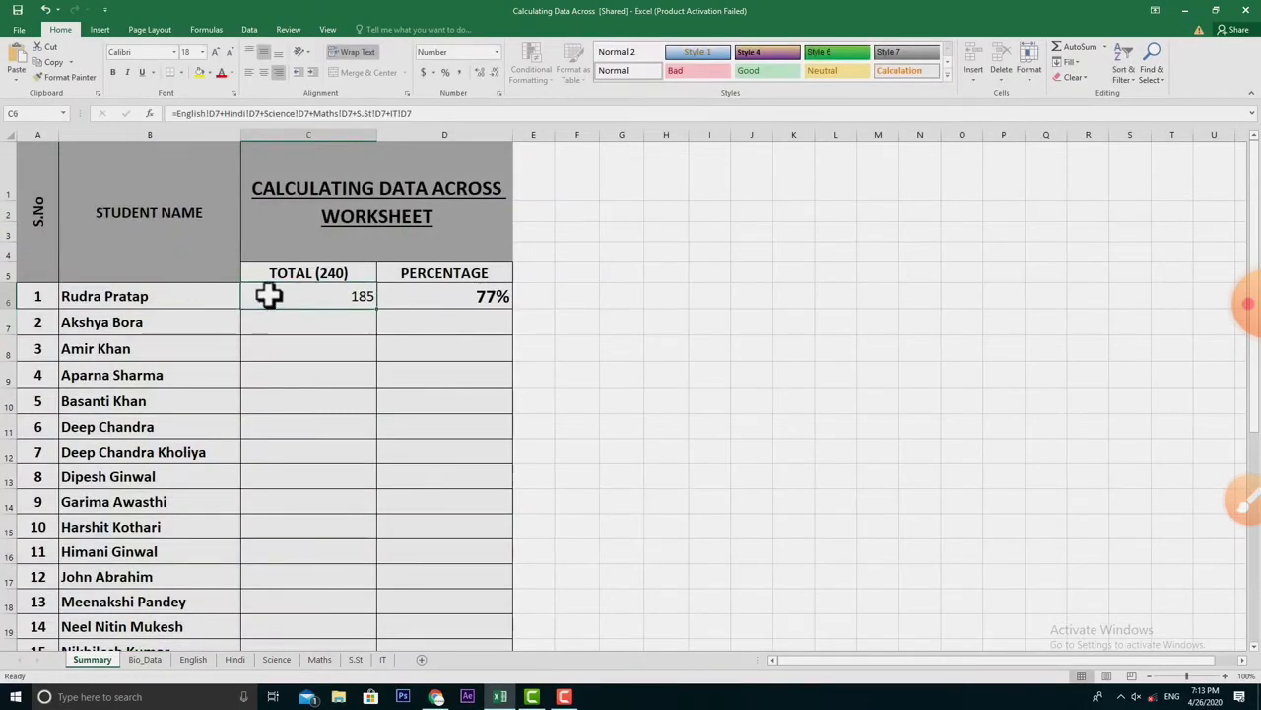
click(357, 327)
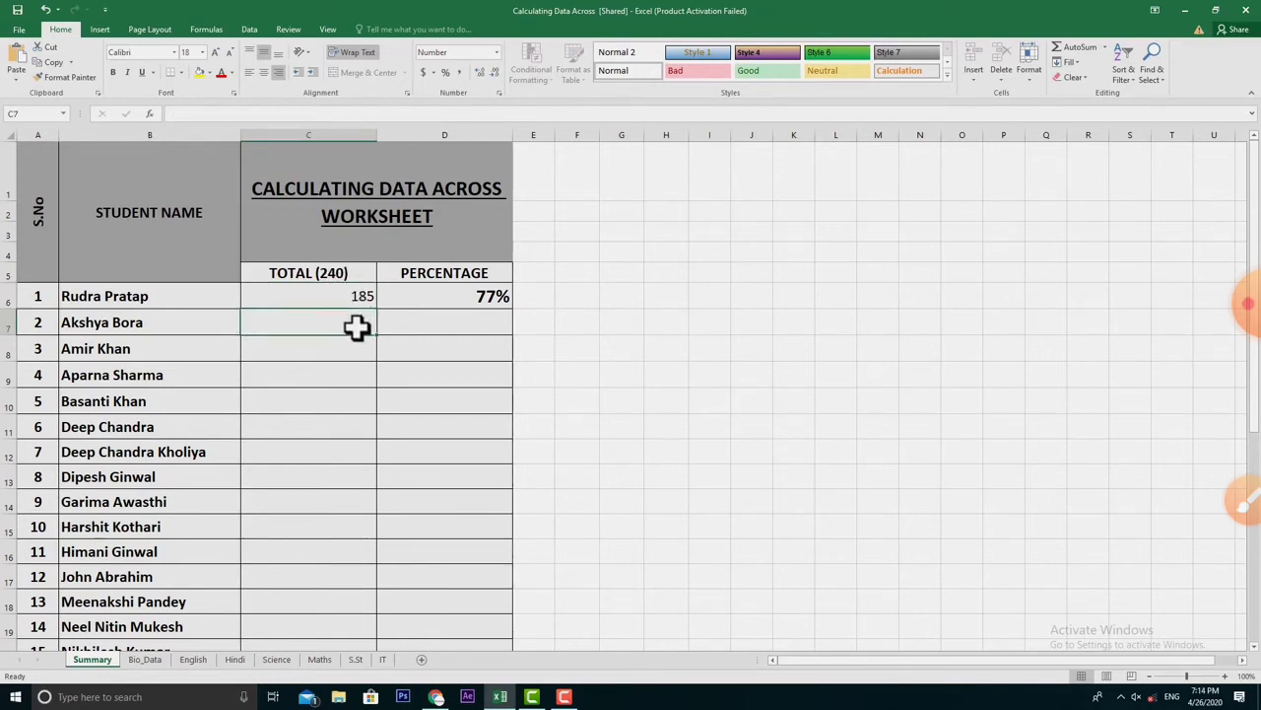
text(=)
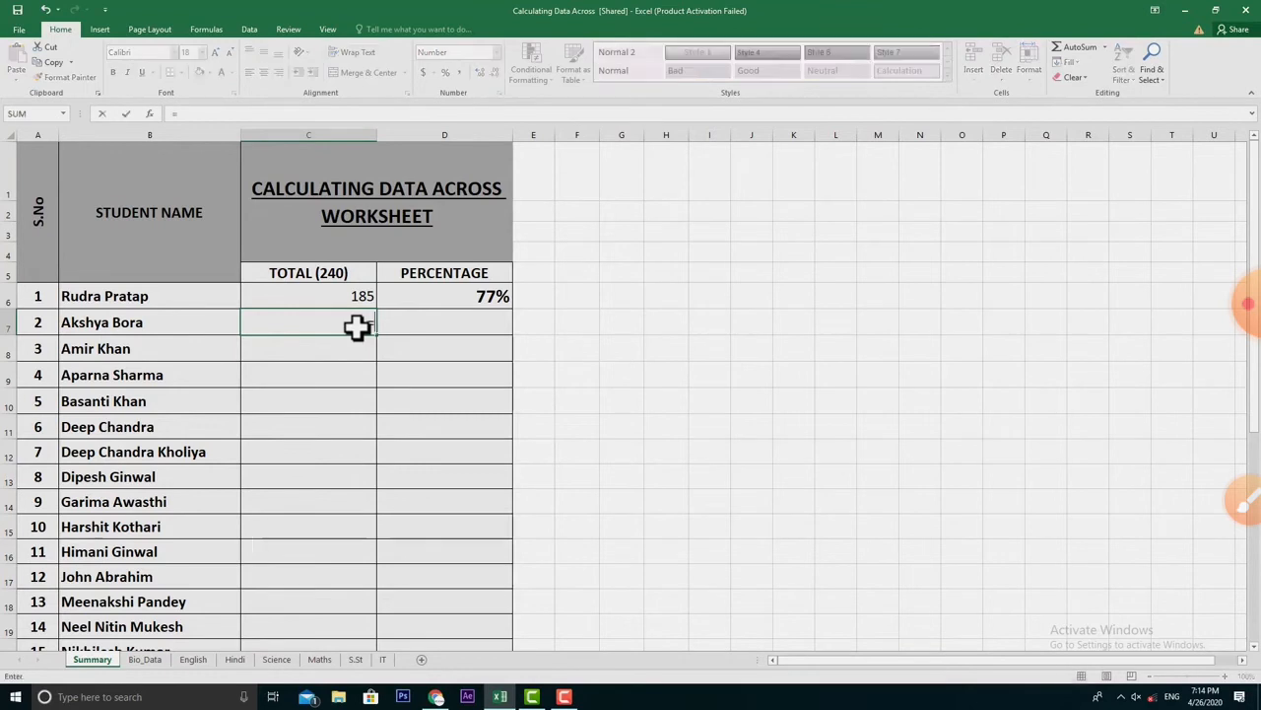
text(En)
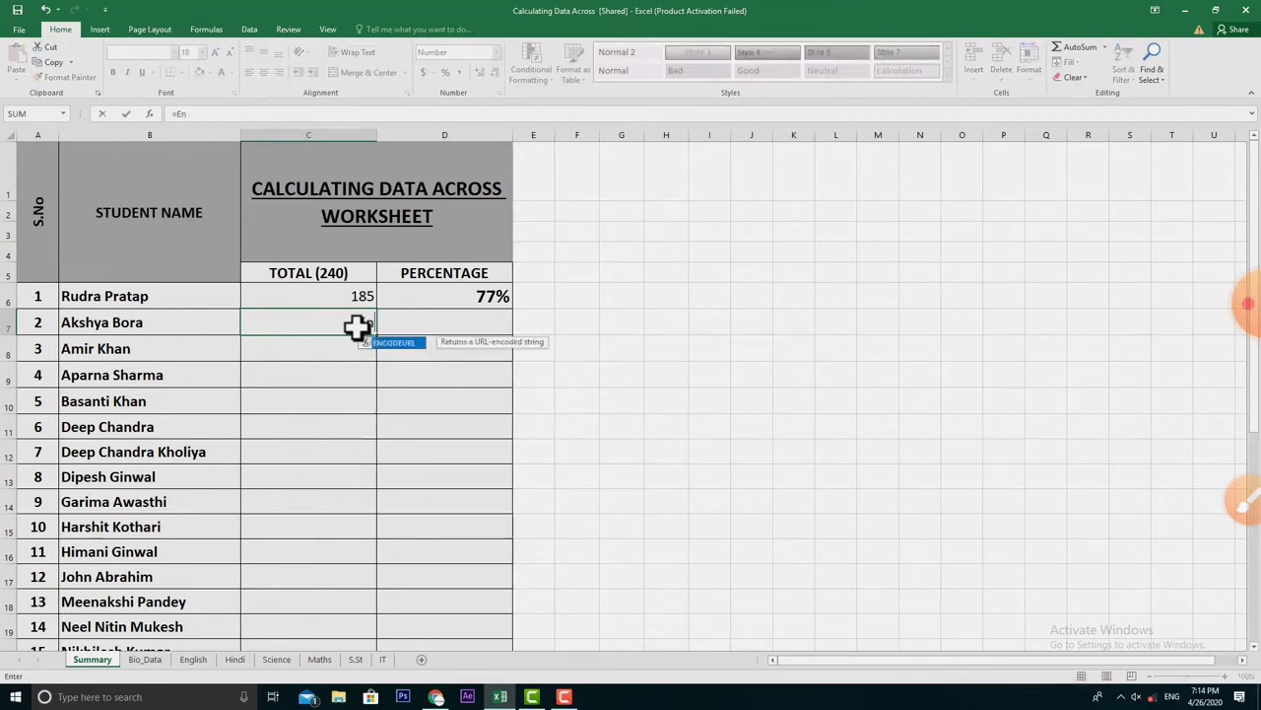
text(g)
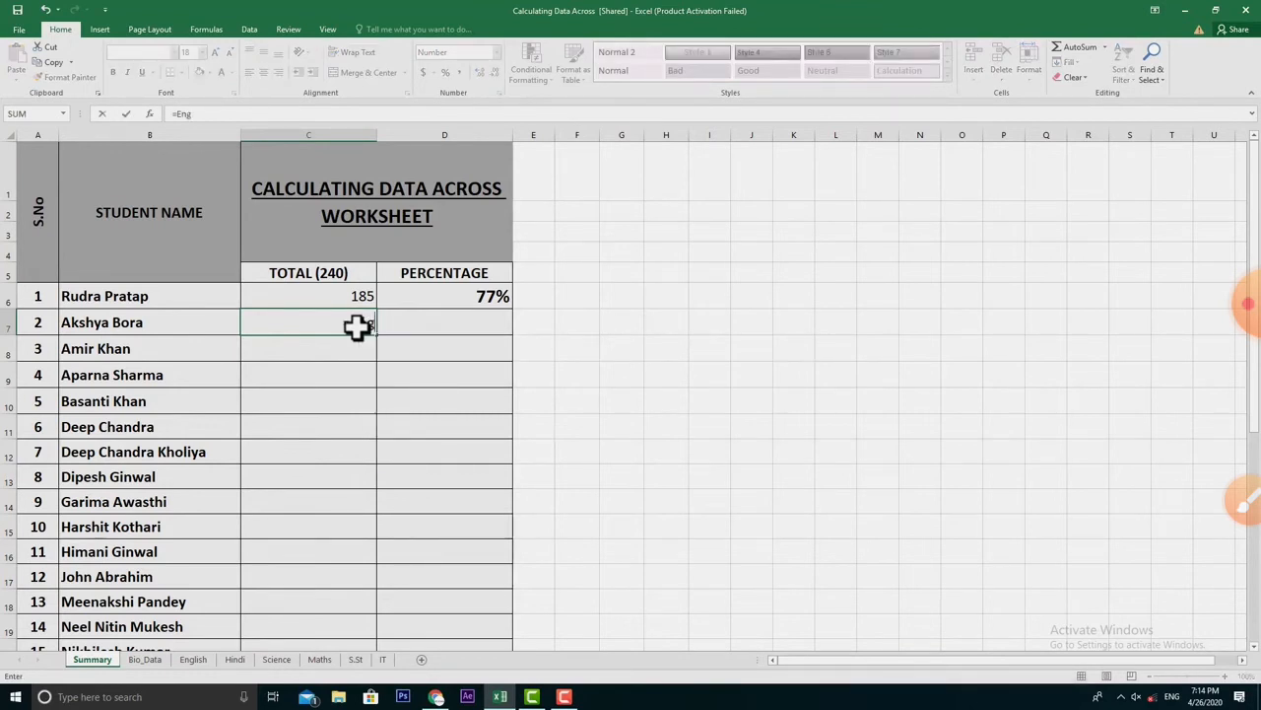
text(lish!D8+Hindi)
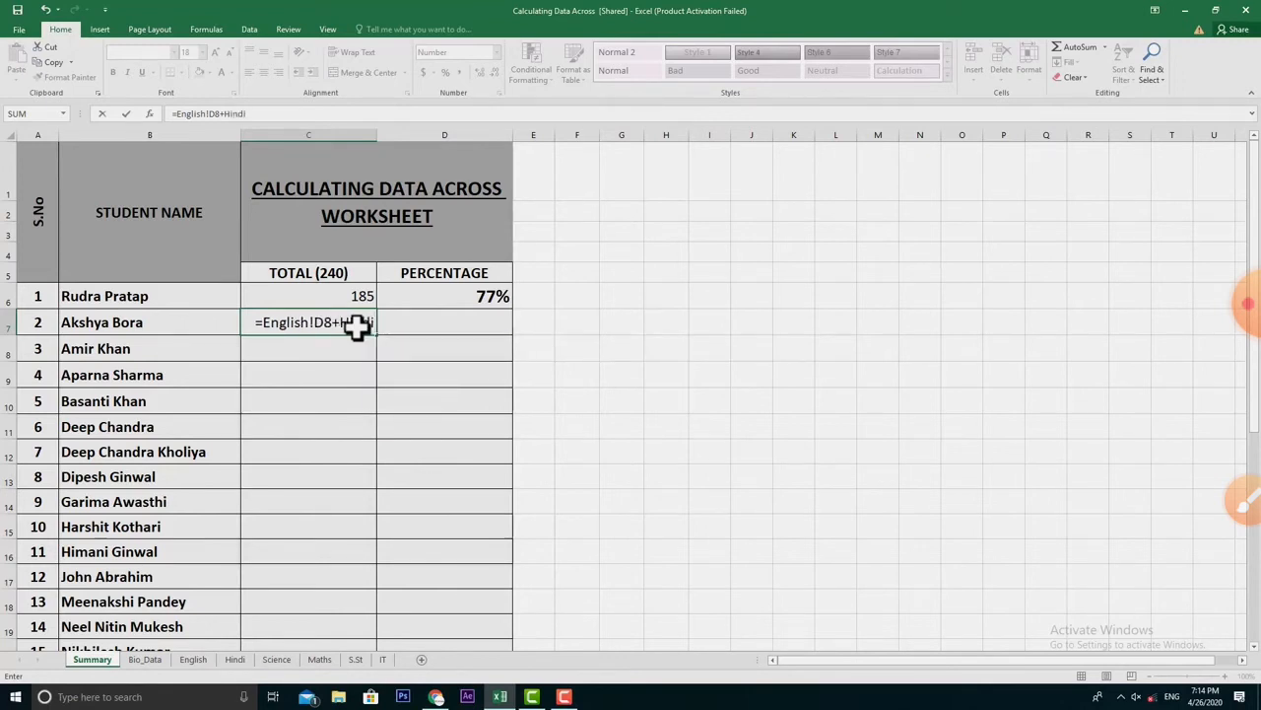
text(!D8)
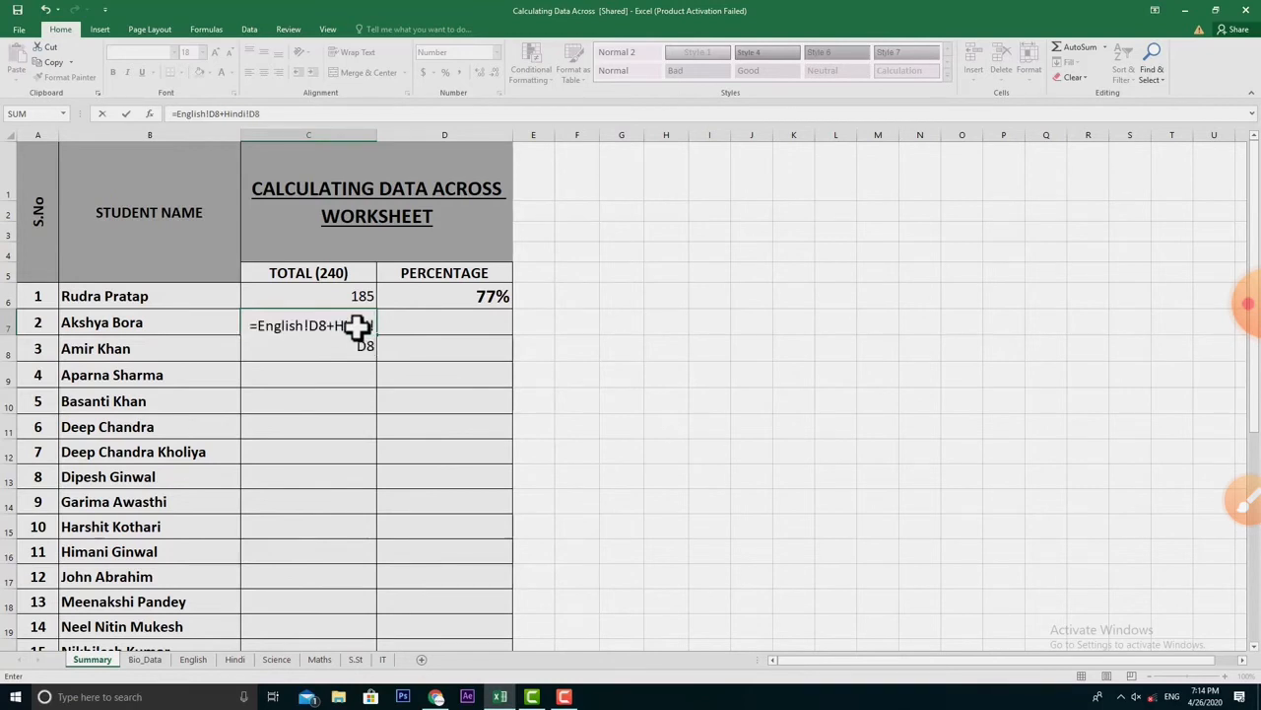
text(+S)
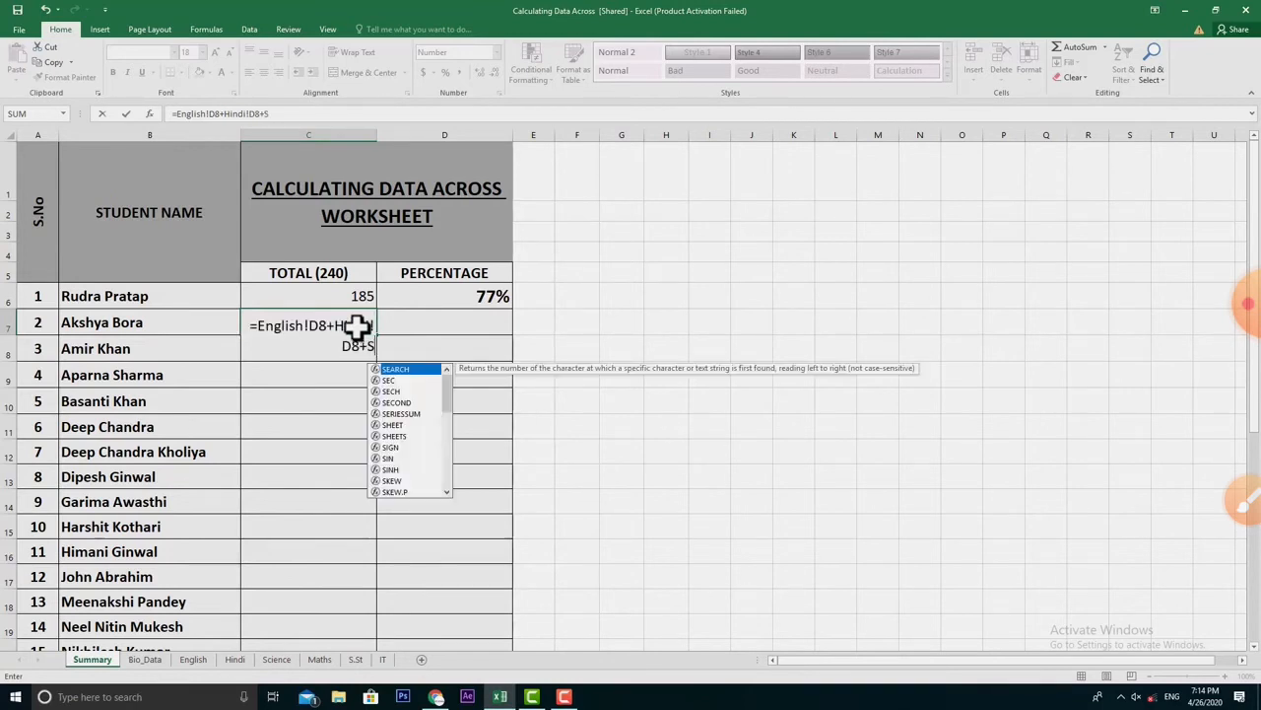
text(ci)
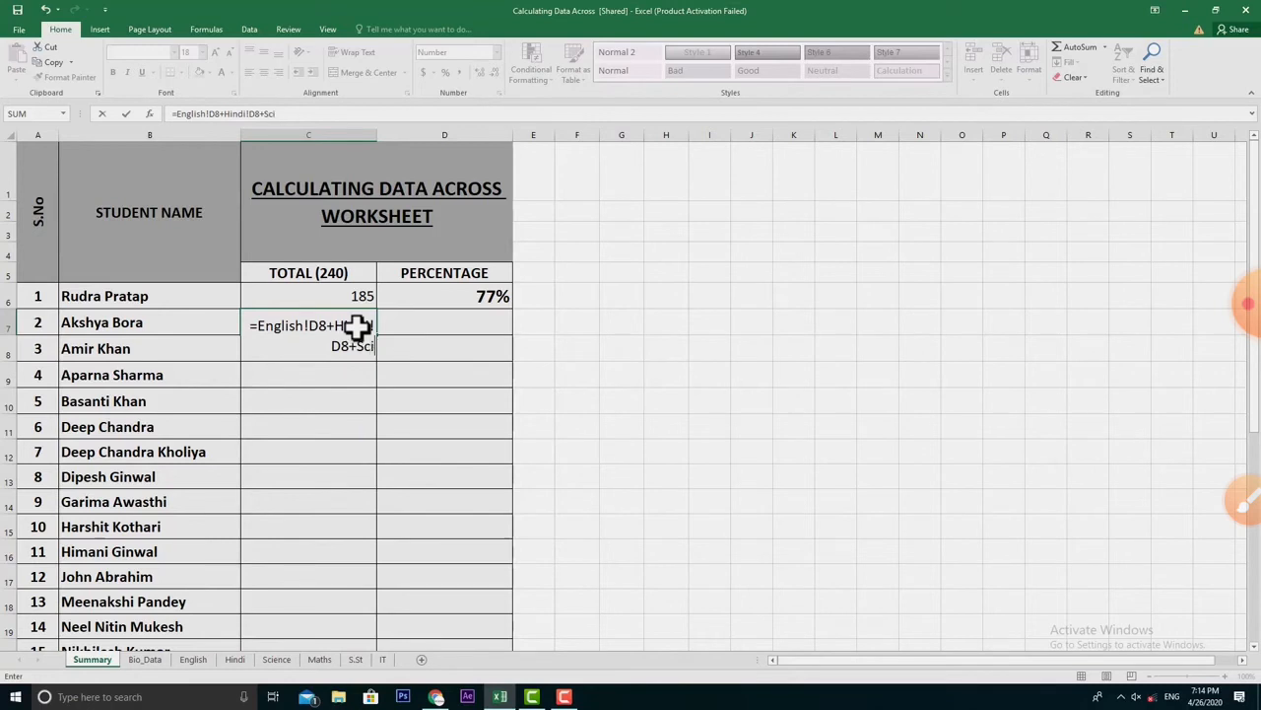
text(ence!)
text(D)
text(8)
text(+)
text(Mat)
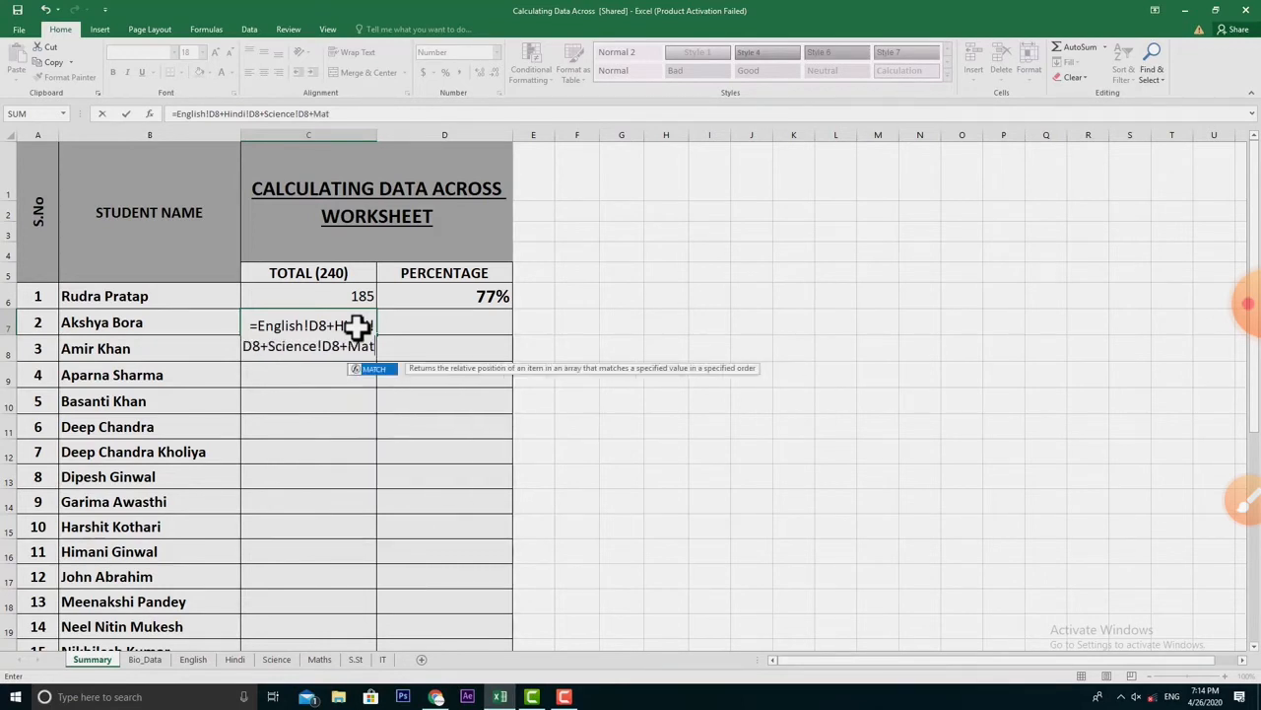
text(hs!)
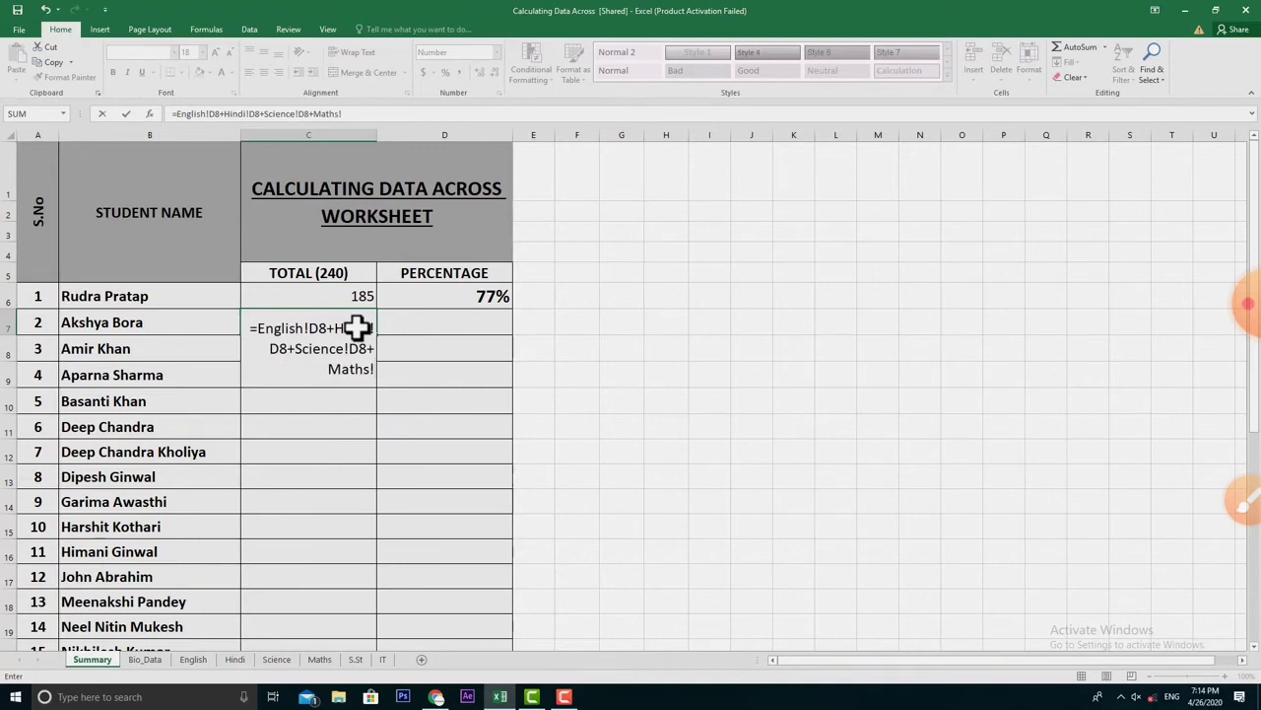
text(D8+S.ST!D8+)
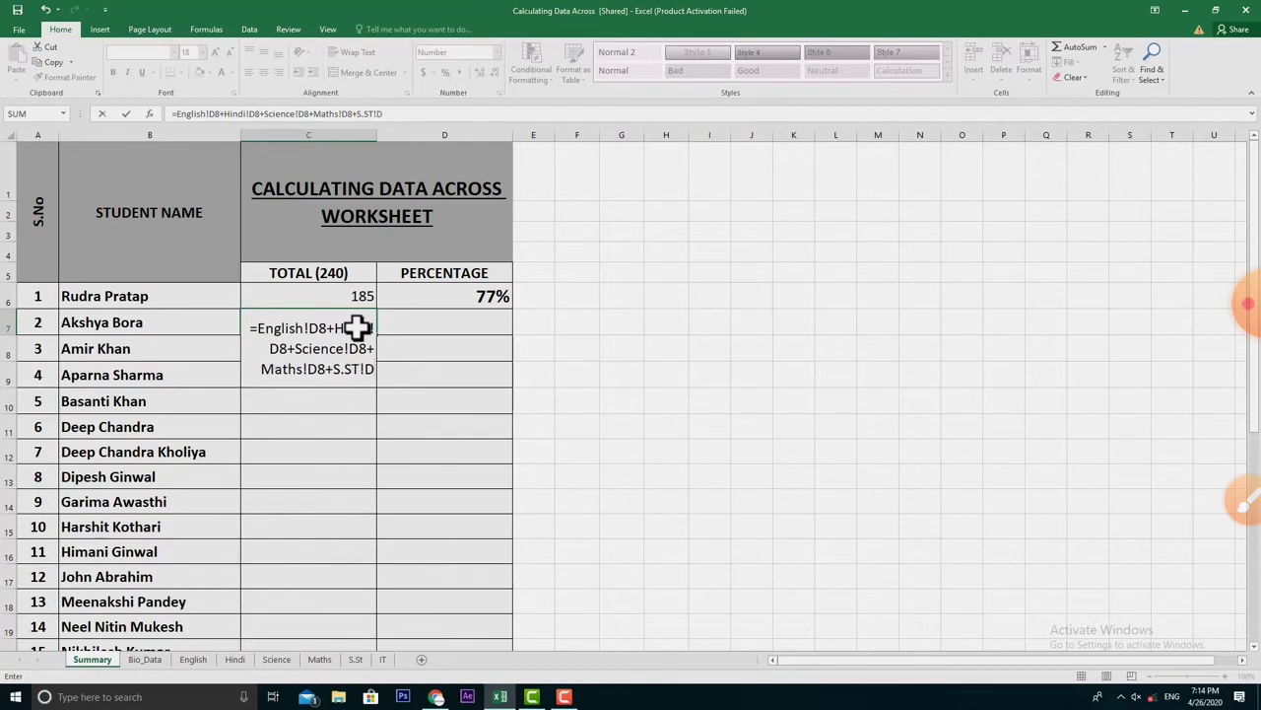
text(IT)
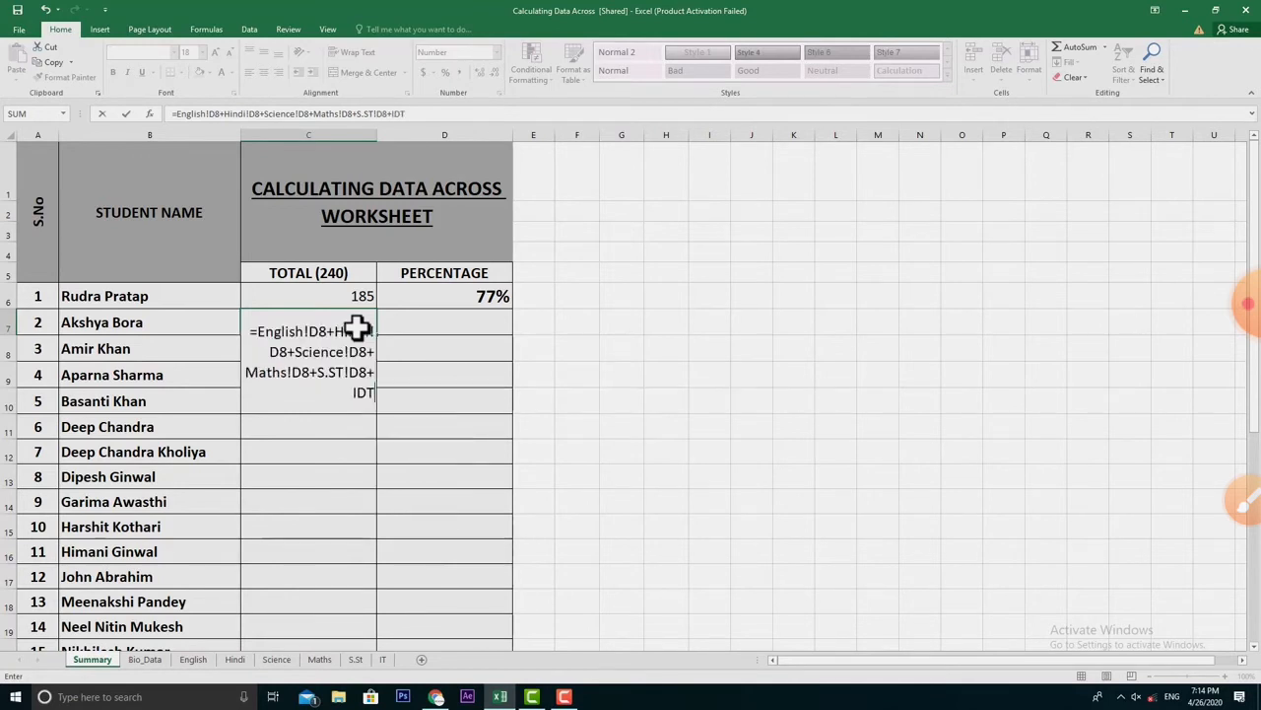
- Correct the IT sheet reference to IT!D8 and enter C7's formula, giving 222
key(BackSpace)
text(T!D8)
key(Return)
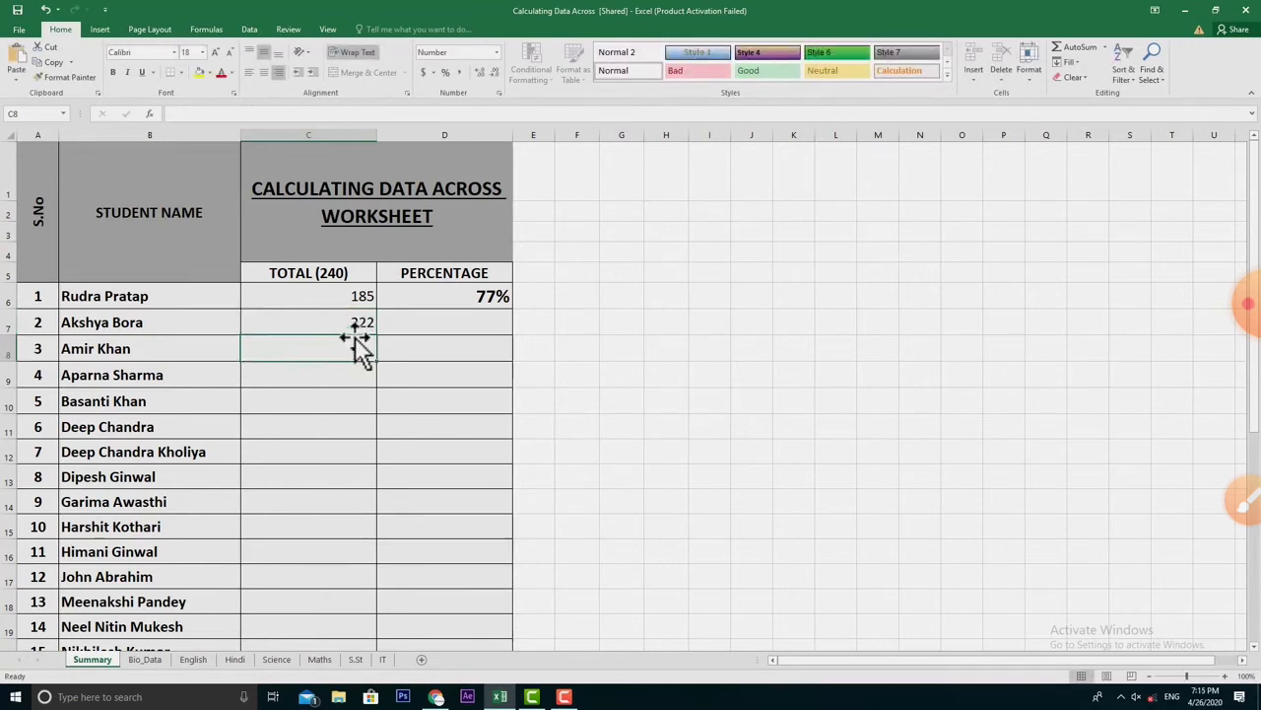
- Check the C6 and C7 totals, then fill C6's formula down to every student row
click(327, 319)
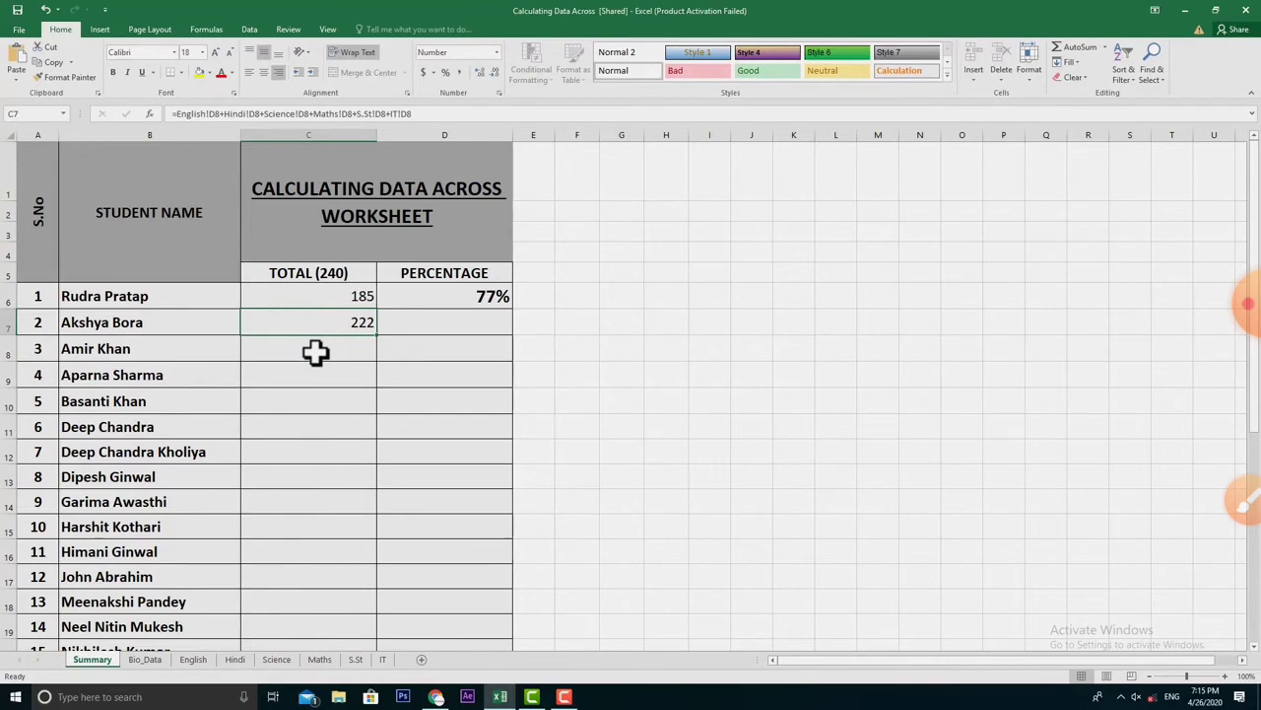
click(344, 296)
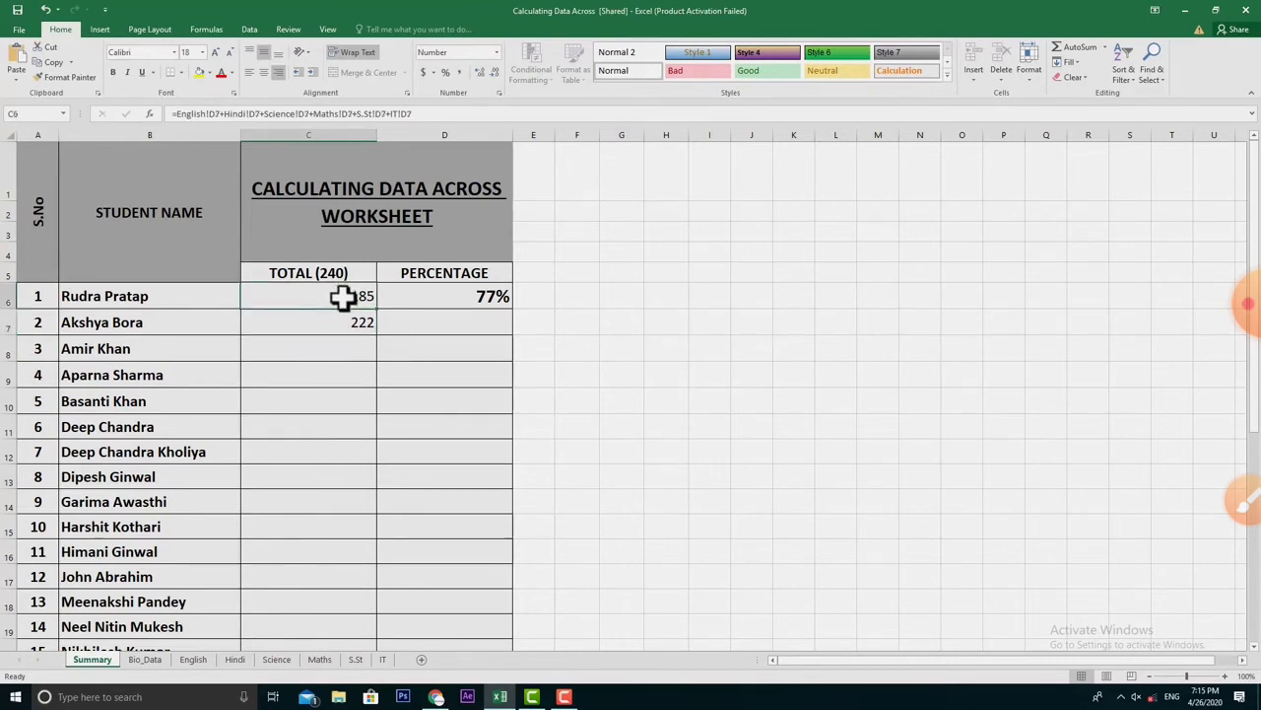
click(341, 316)
click(341, 298)
drag(375, 308, 341, 588)
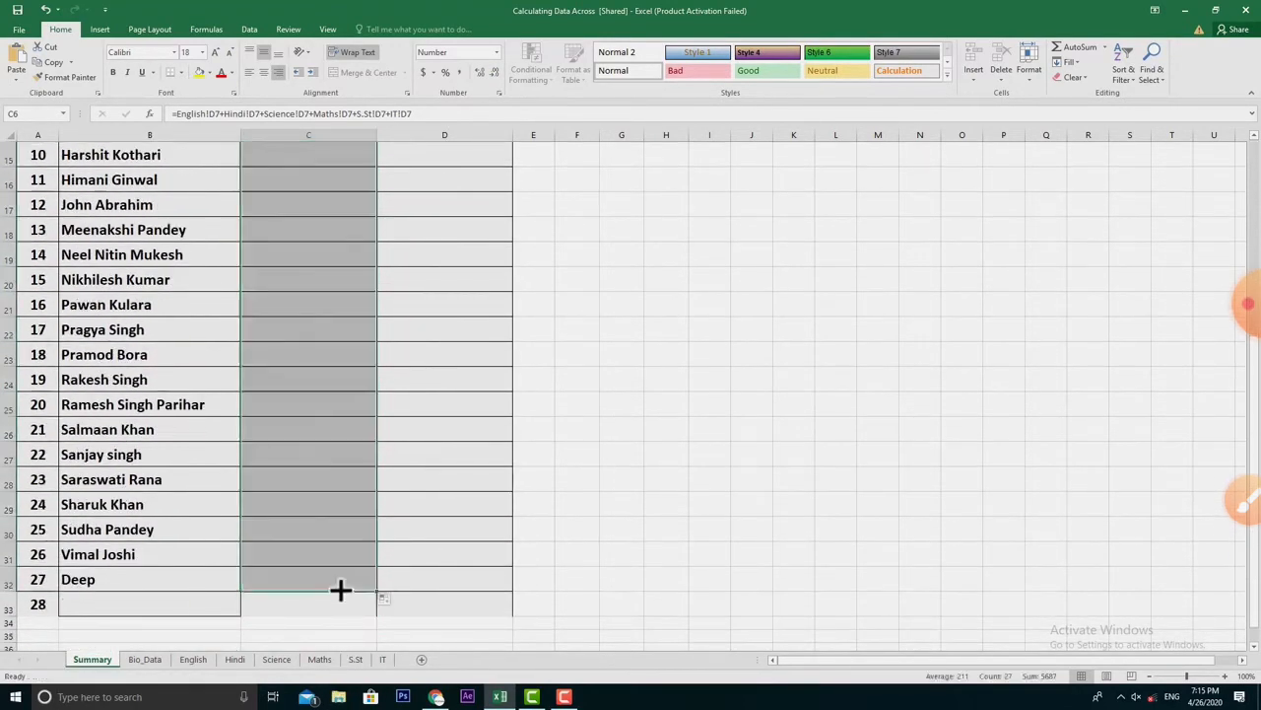
scroll(340, 588, up, 5)
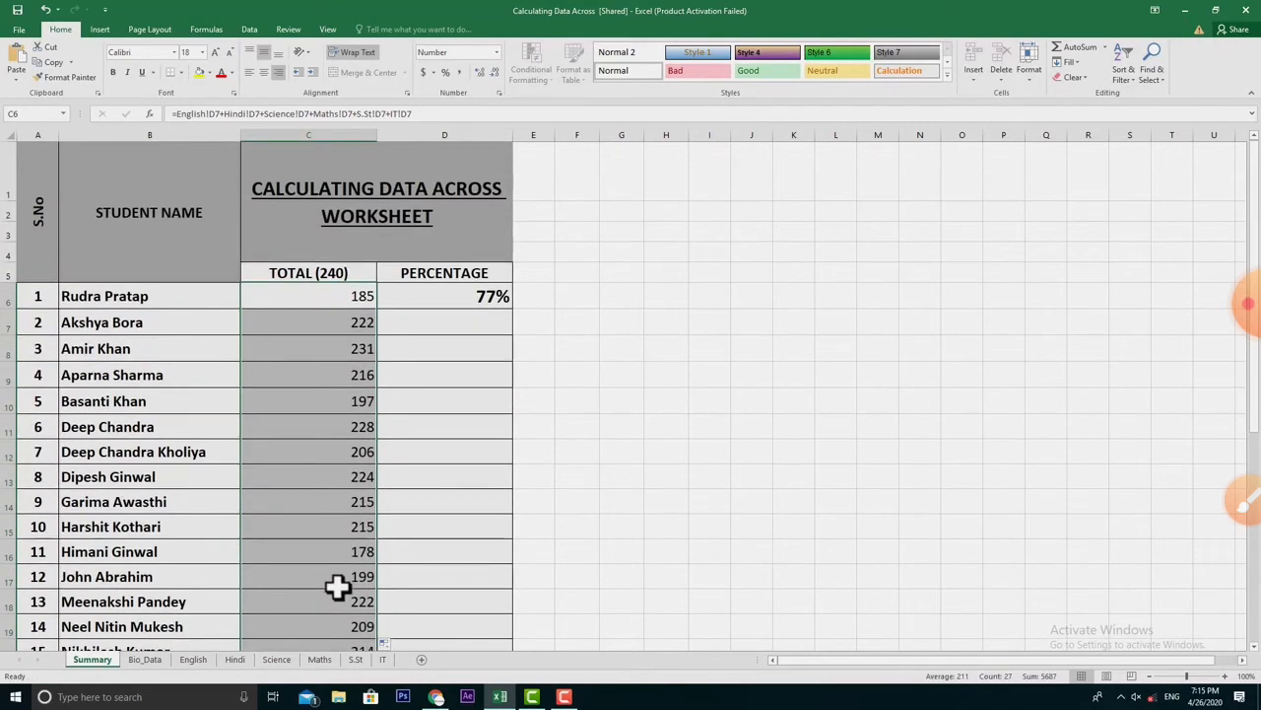
click(338, 330)
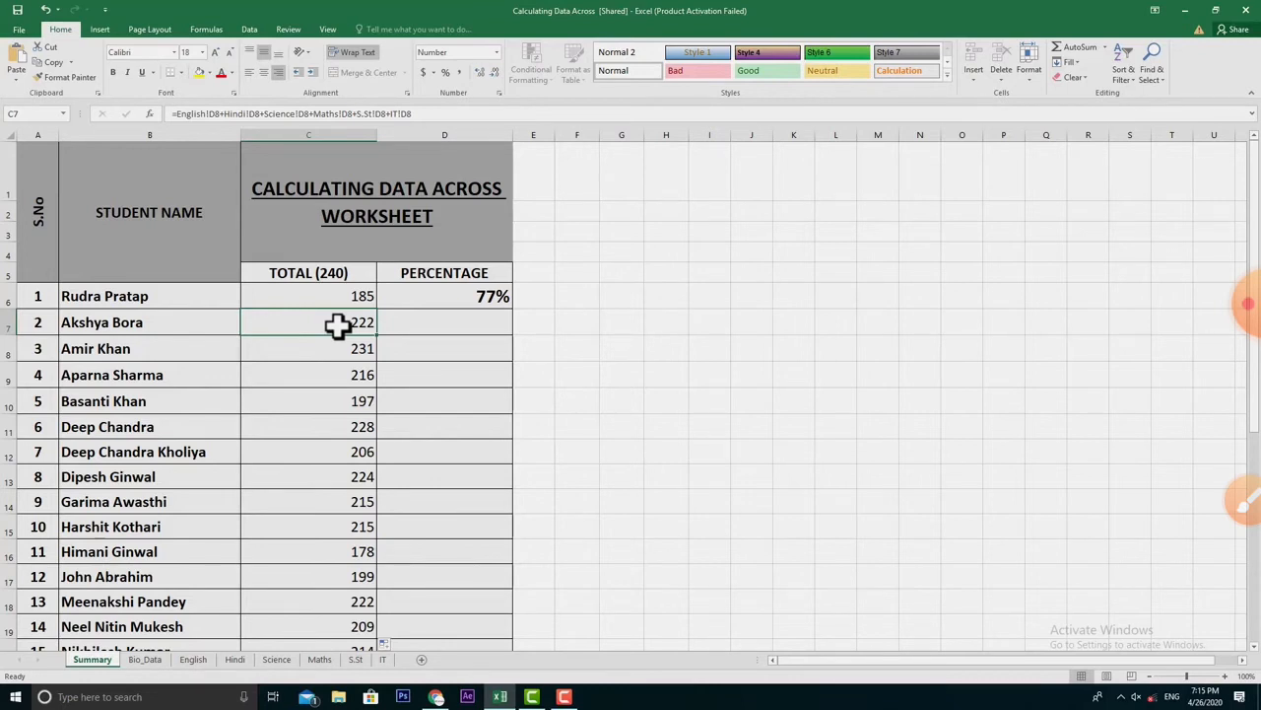
key(Down)
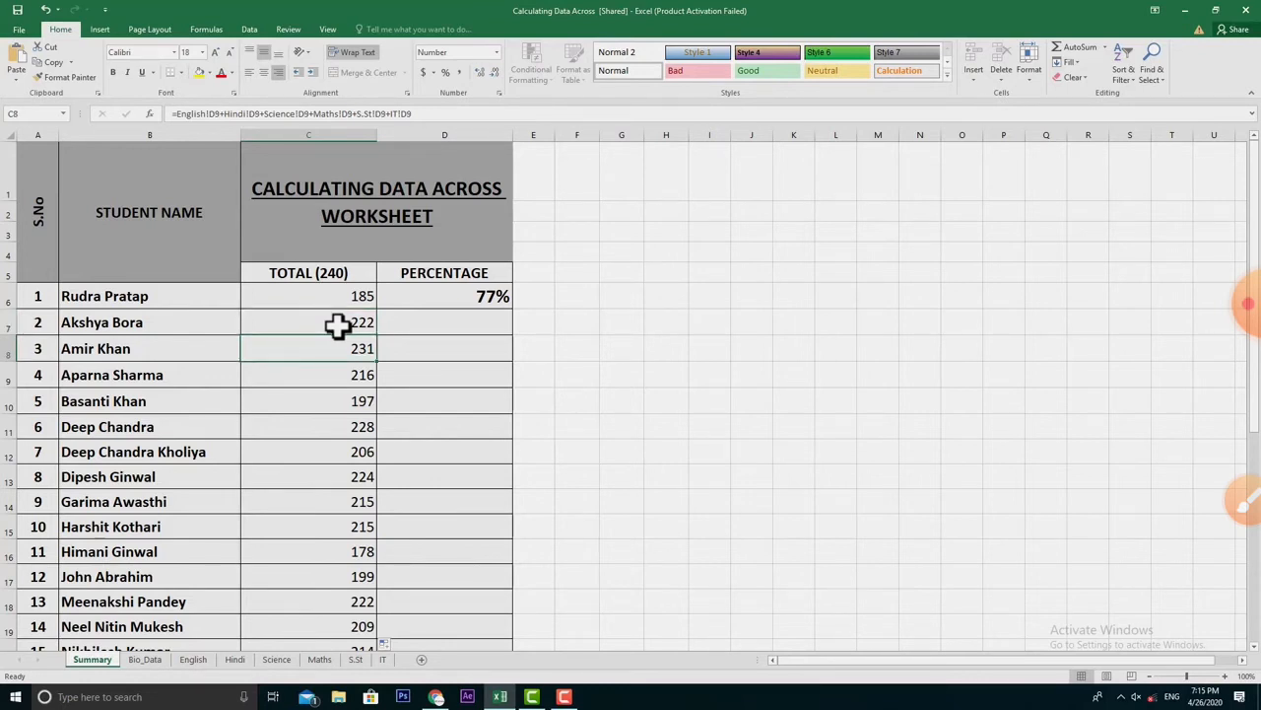
key(Up)
key(Up)
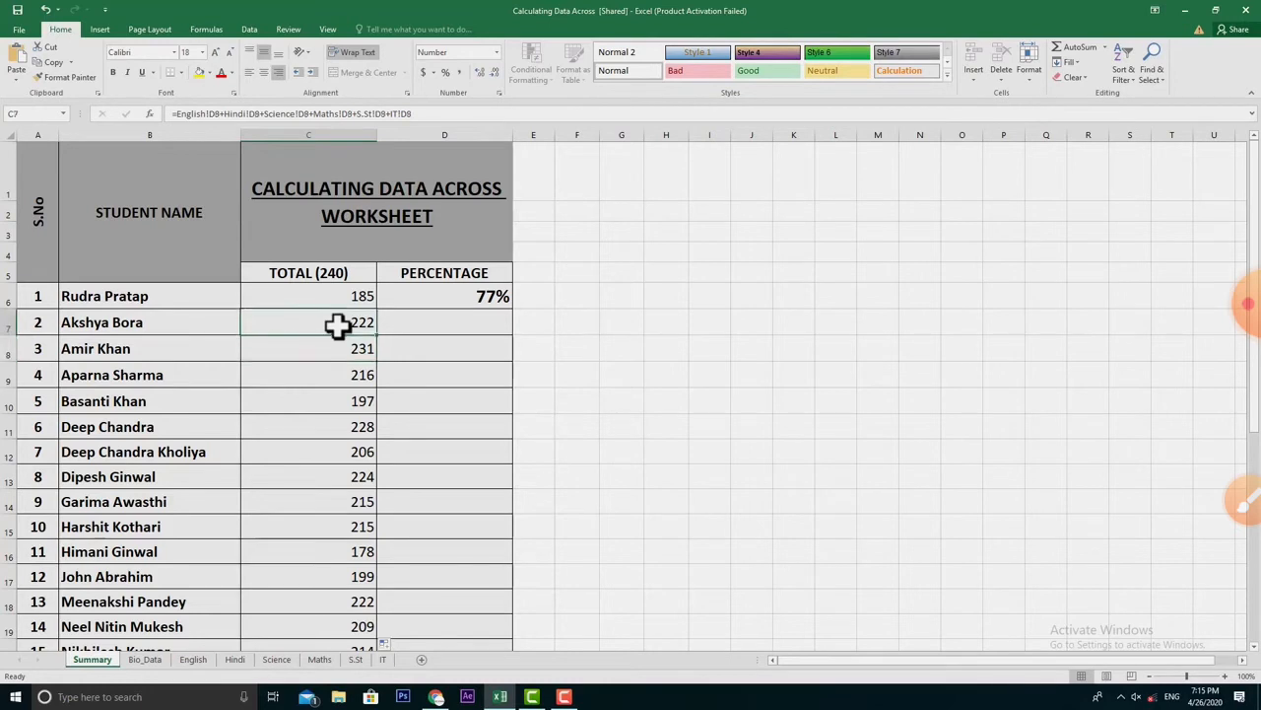
key(Down)
key(Up)
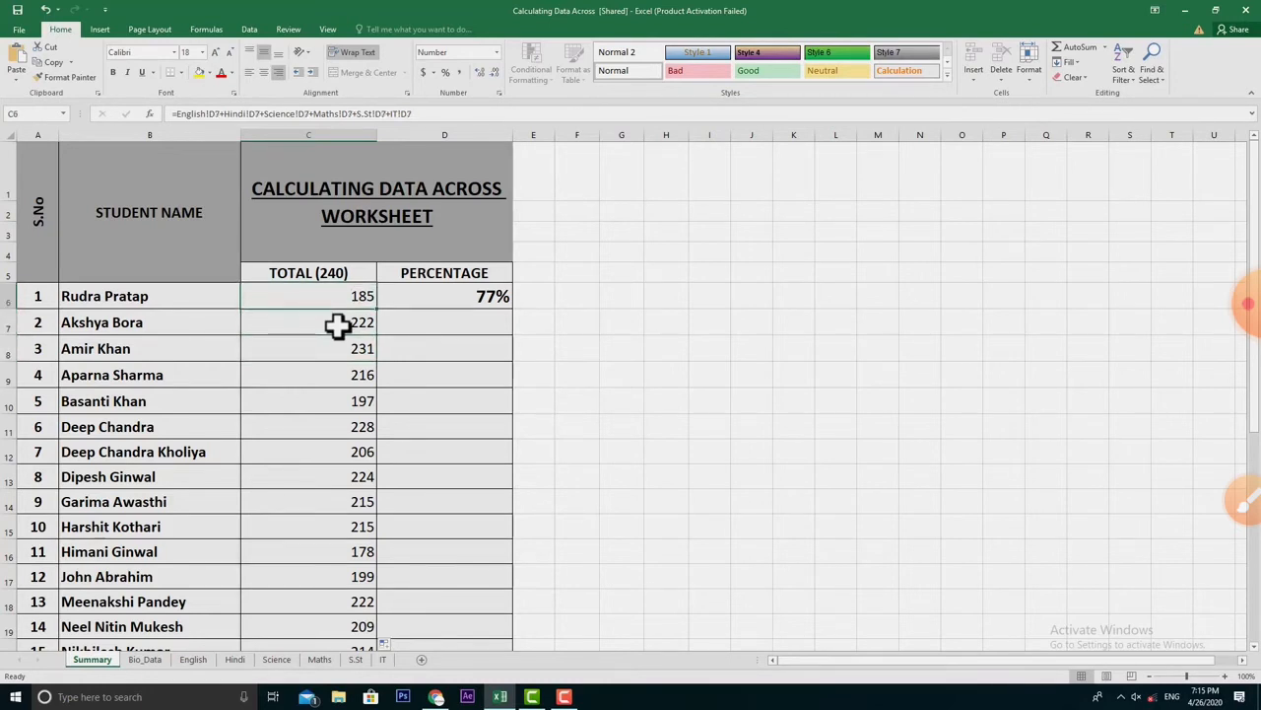
key(Down)
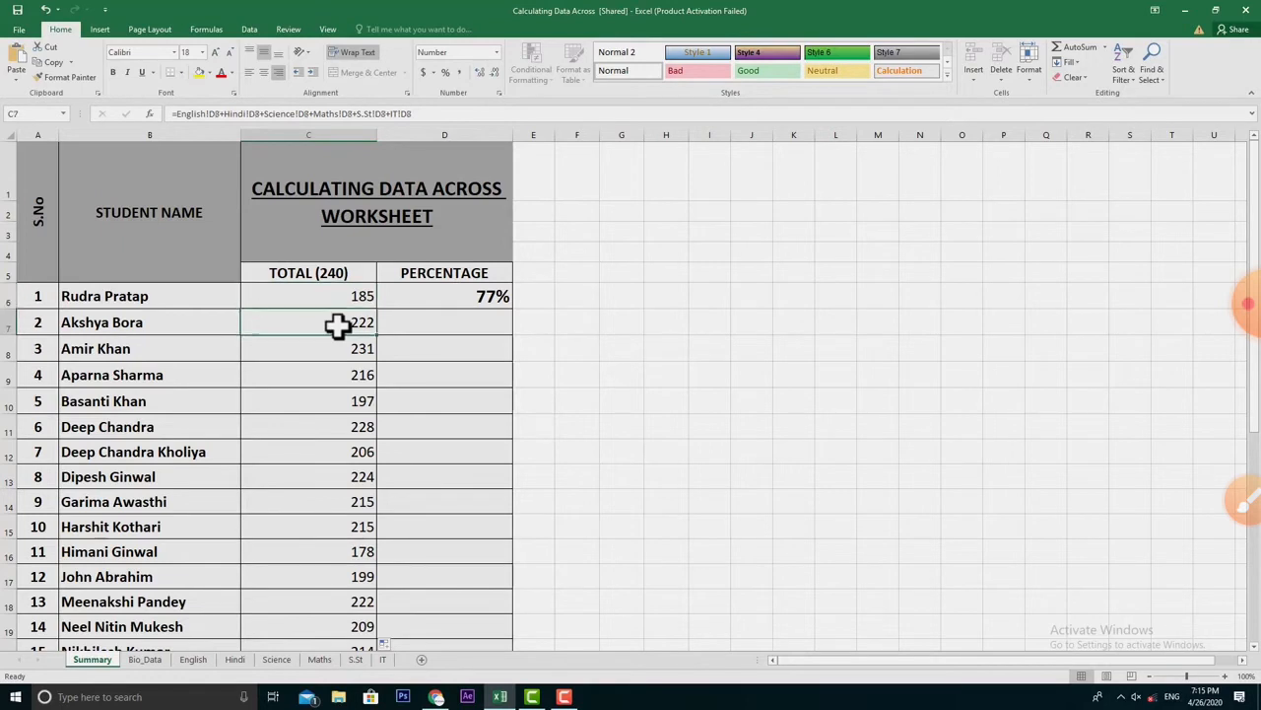
key(Down)
key(Down)
key(Down)
key(Down)
key(Down)
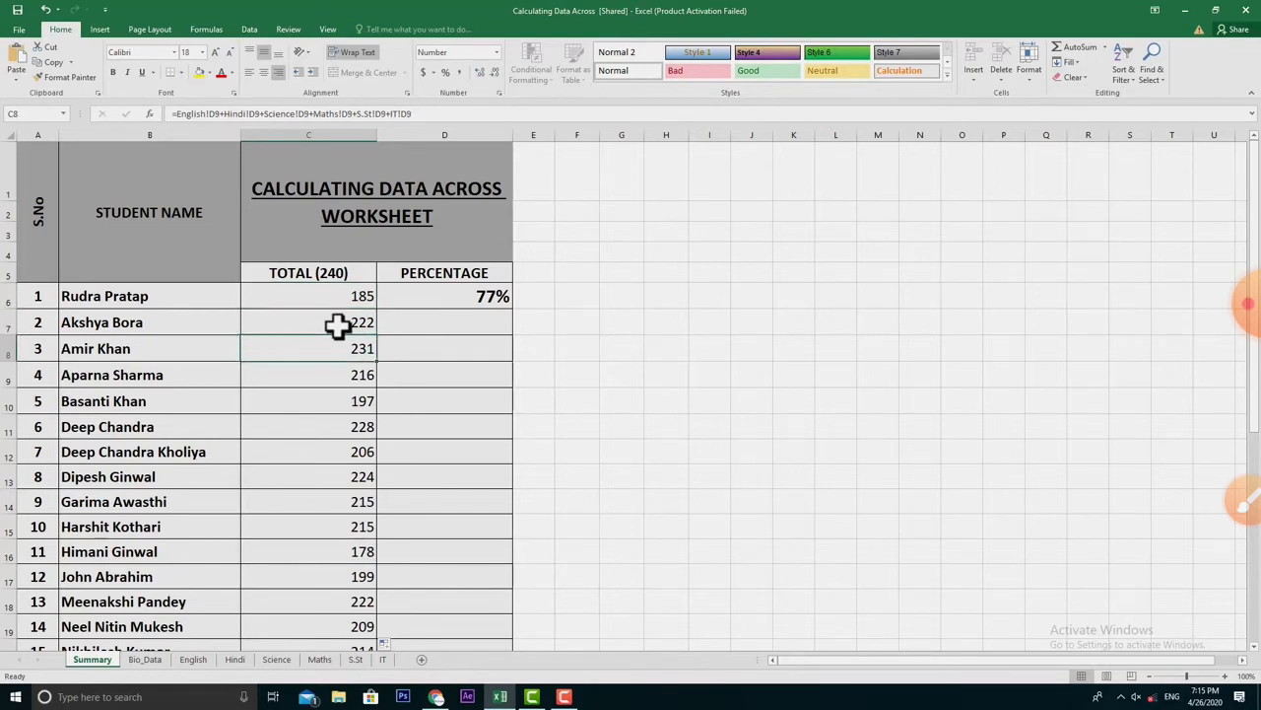
key(Down)
key(Down)
key(Down)
key(Down)
key(Down)
key(Down)
key(Down)
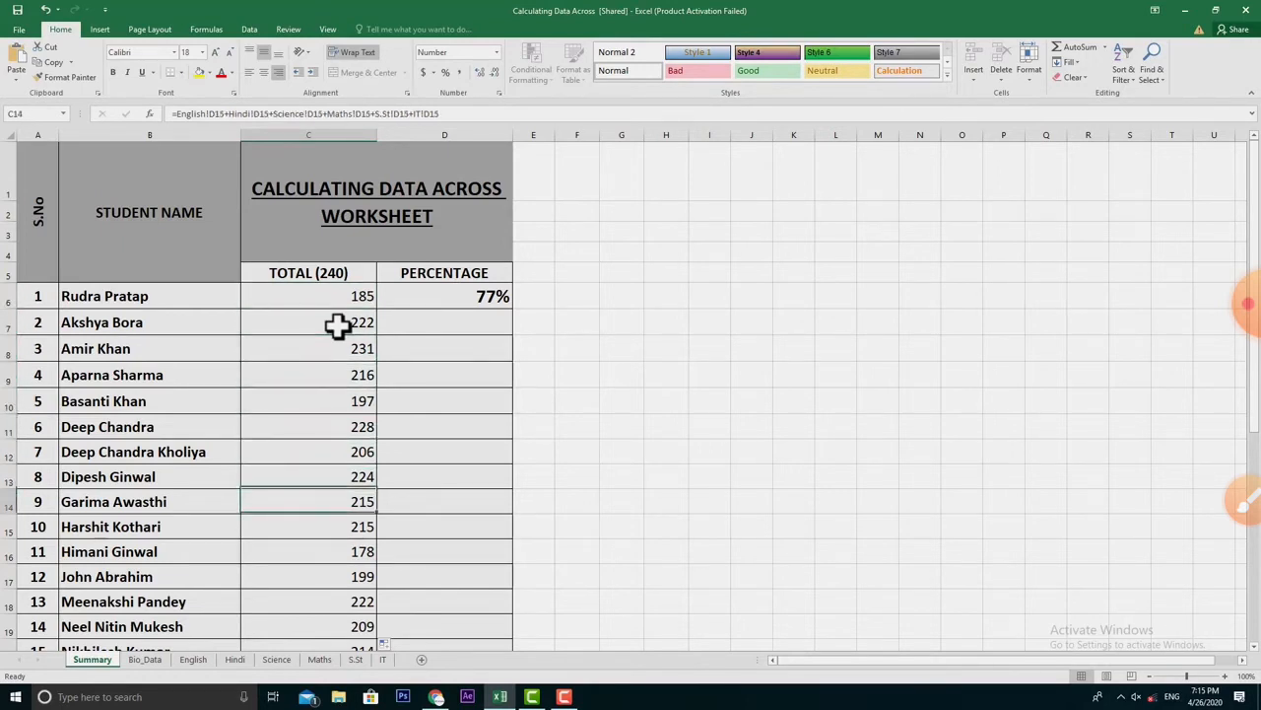
key(Down)
key(Down)
key(Down)
key(Down)
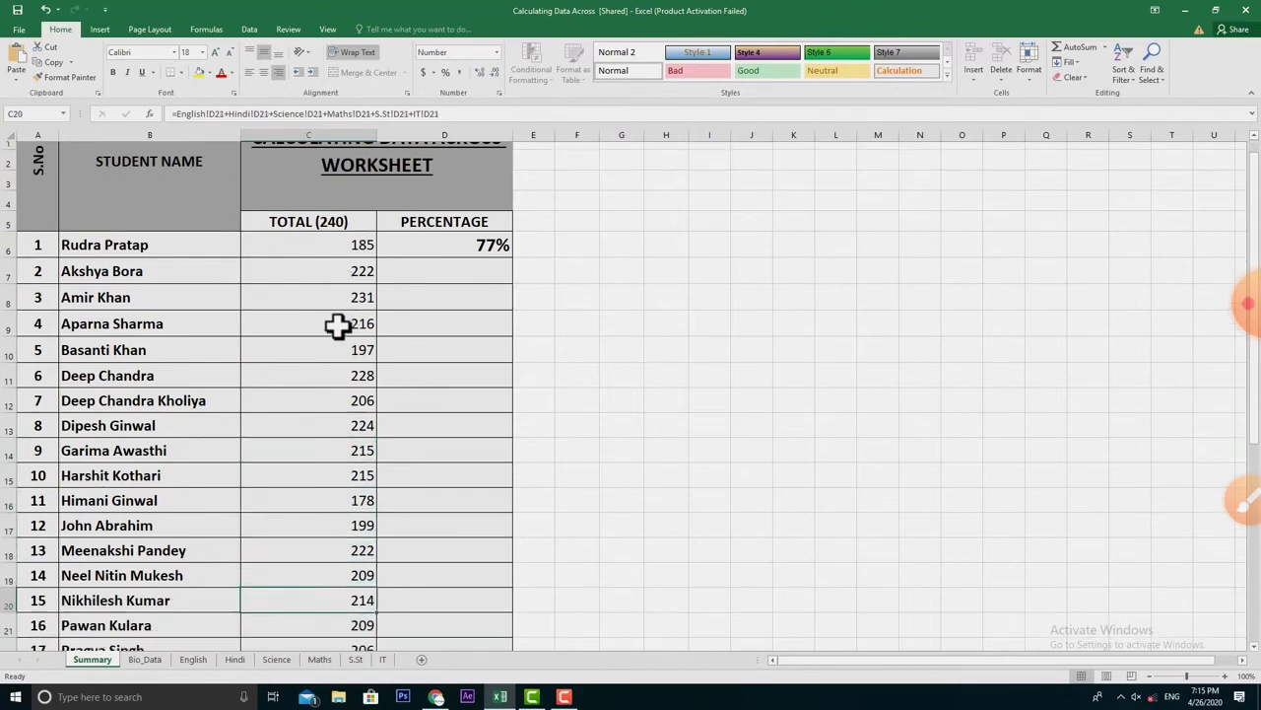
key(Up)
key(Up)
key(Up)
key(Up)
key(Up)
key(Up)
key(Up)
key(Up)
key(Up)
key(Up)
key(Up)
key(Up)
key(Up)
key(Up)
key(Up)
key(Up)
key(Up)
key(Up)
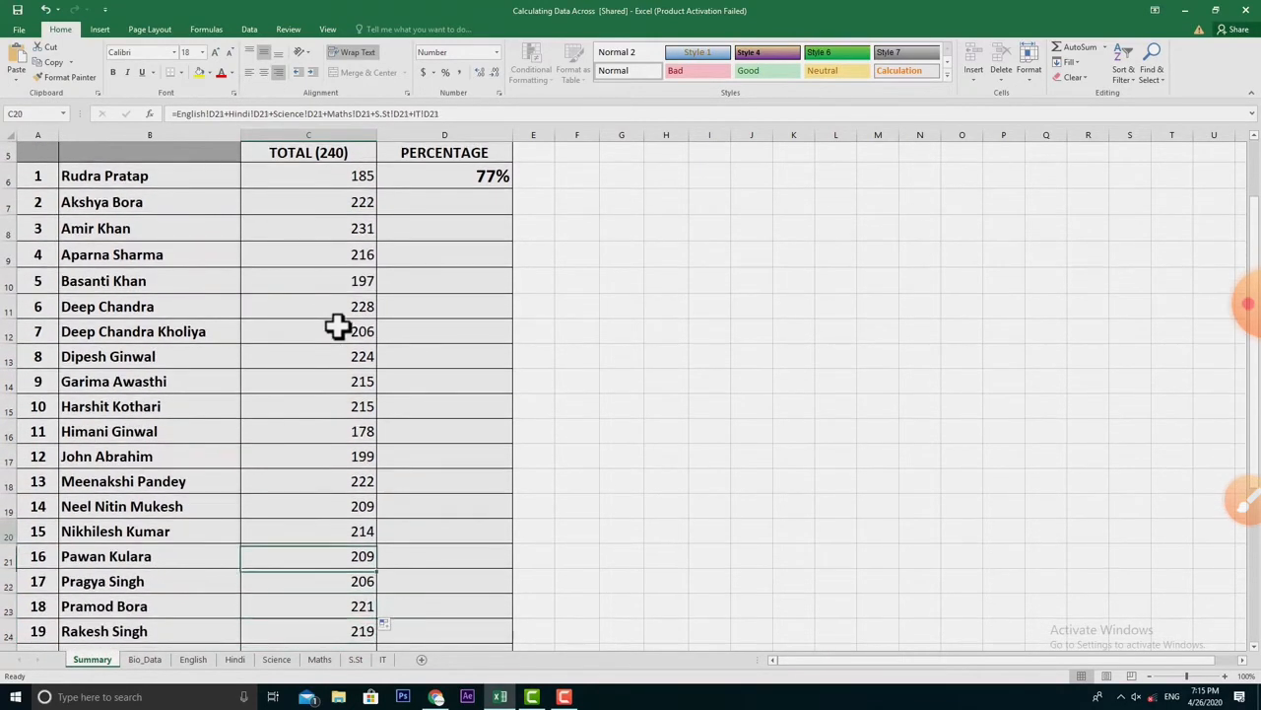
key(Up)
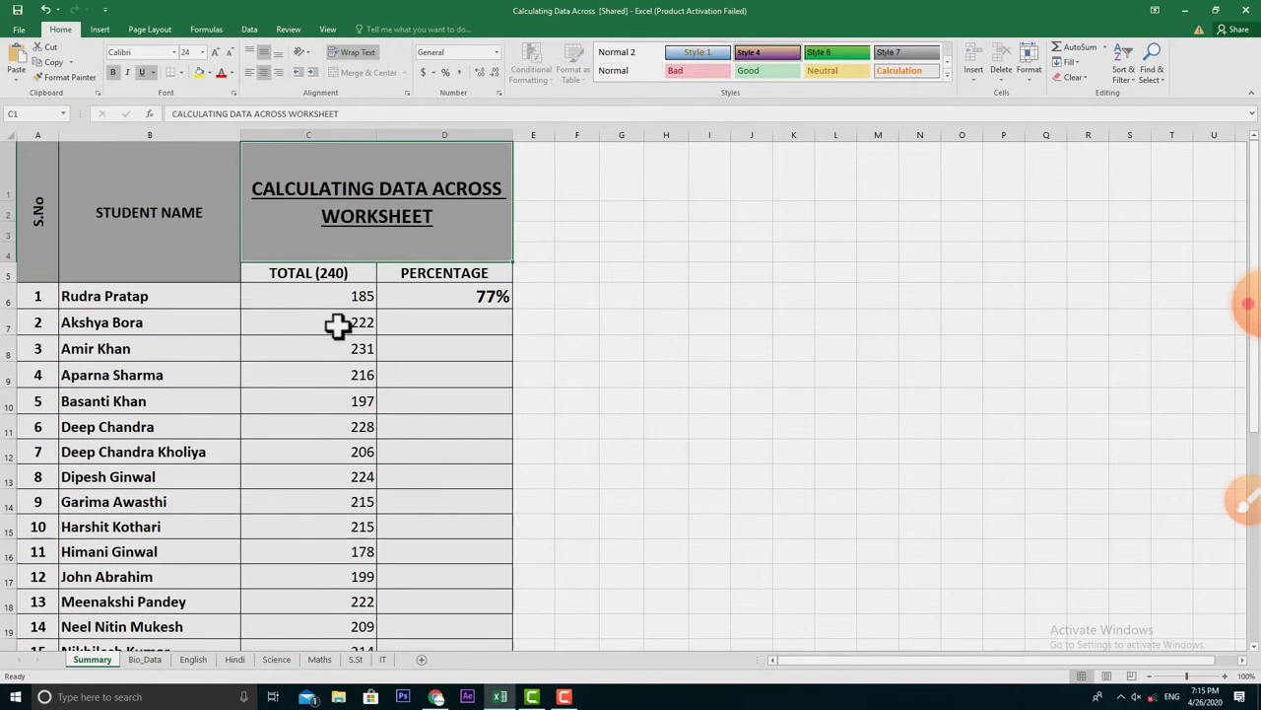
key(Down)
key(Down)
key(Right)
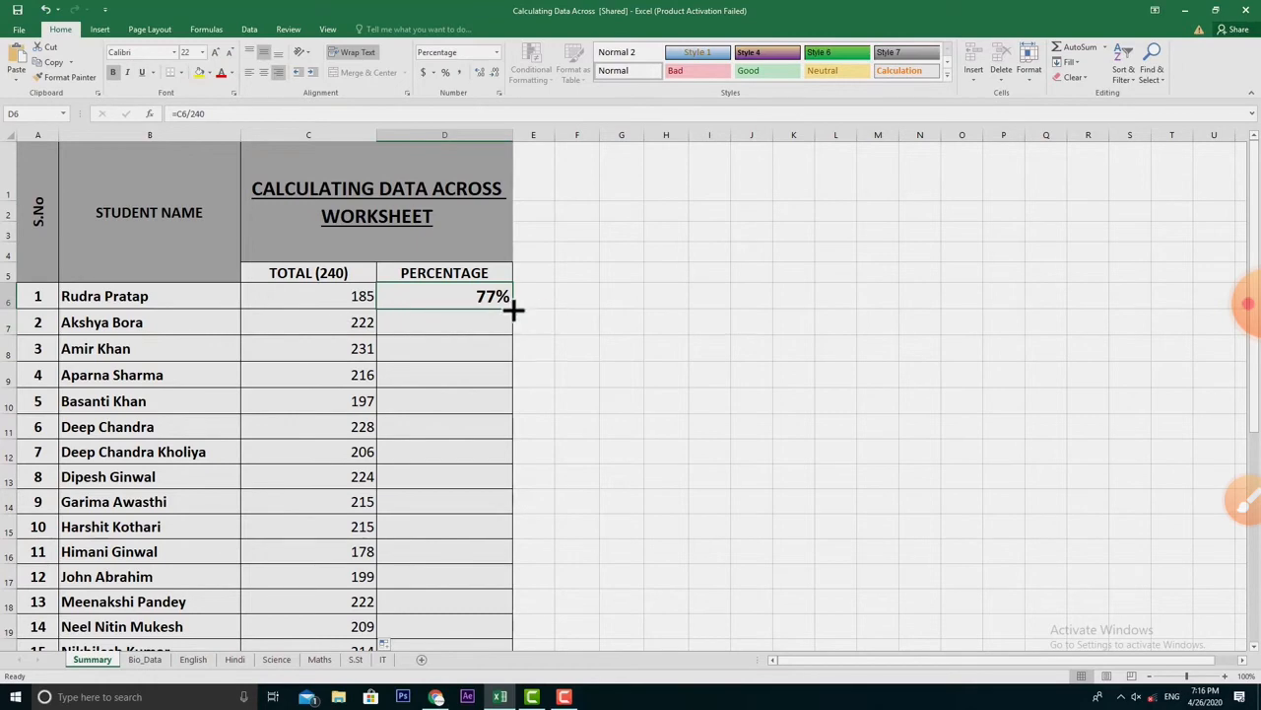
- Fill D6's =C6/240 percentage formula down column D to the last student
drag(514, 308, 486, 644)
drag(482, 678, 493, 631)
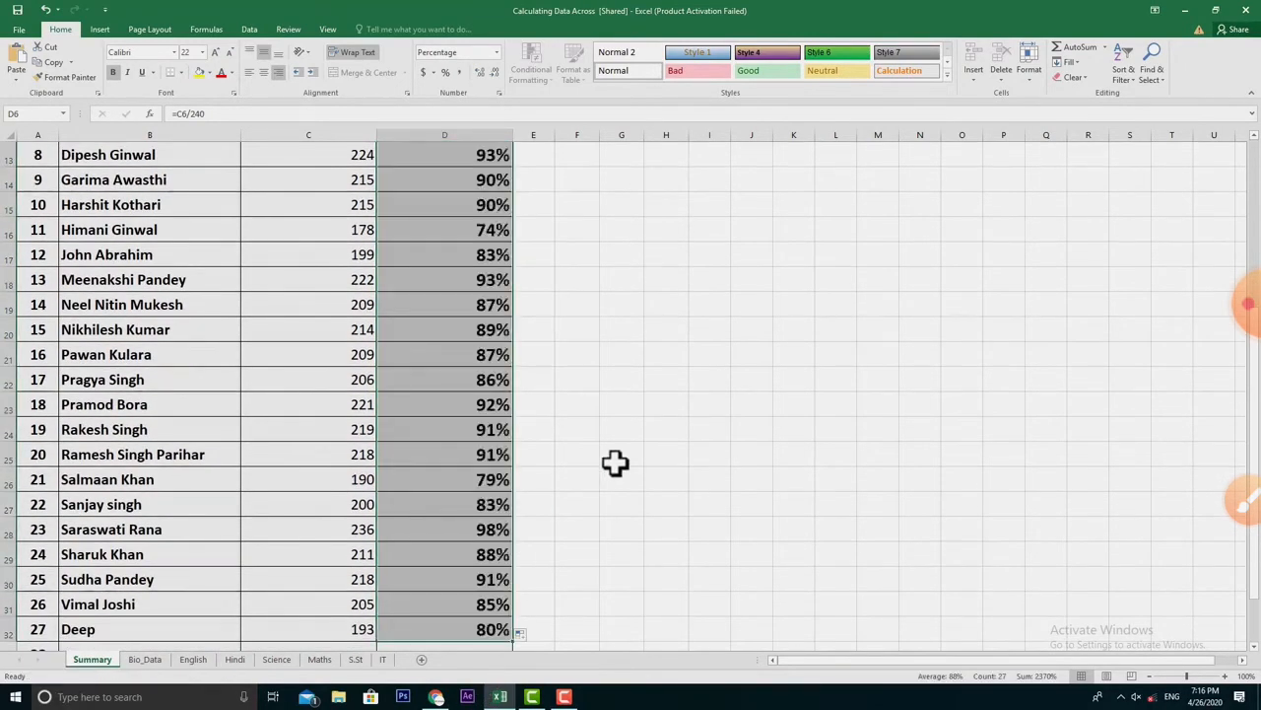
scroll(615, 463, up, 4)
click(318, 330)
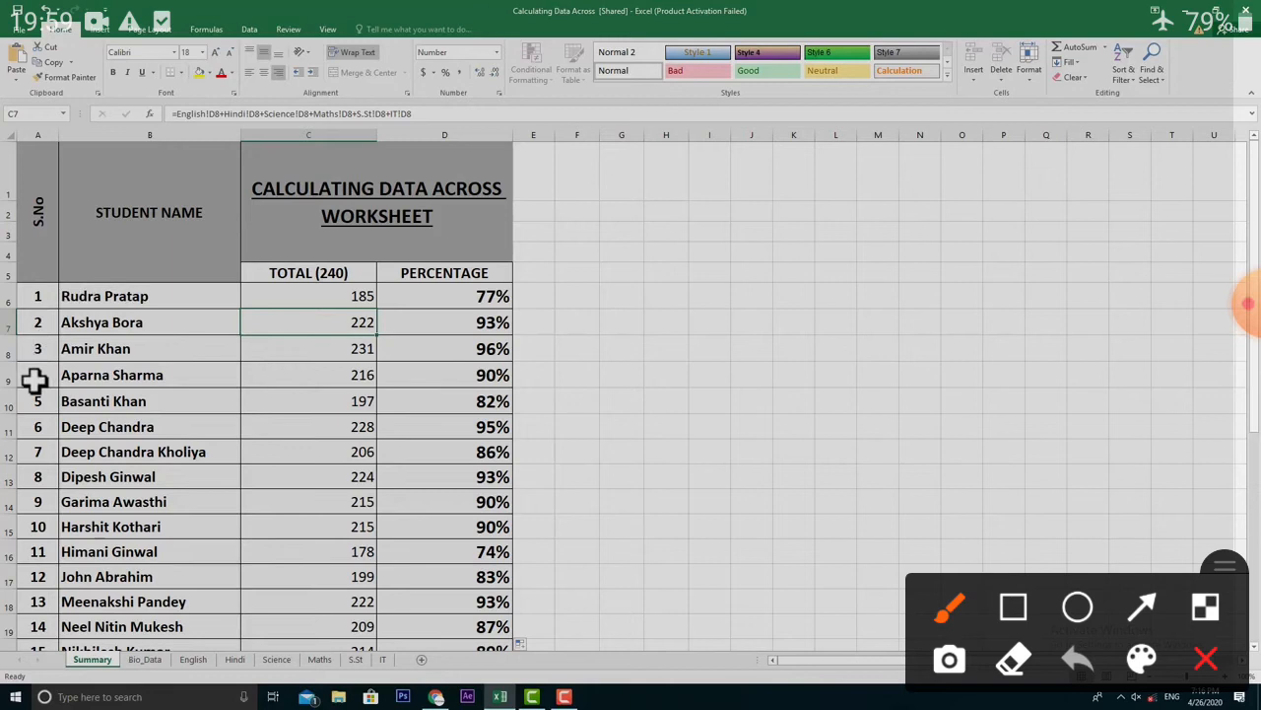
drag(588, 317, 677, 298)
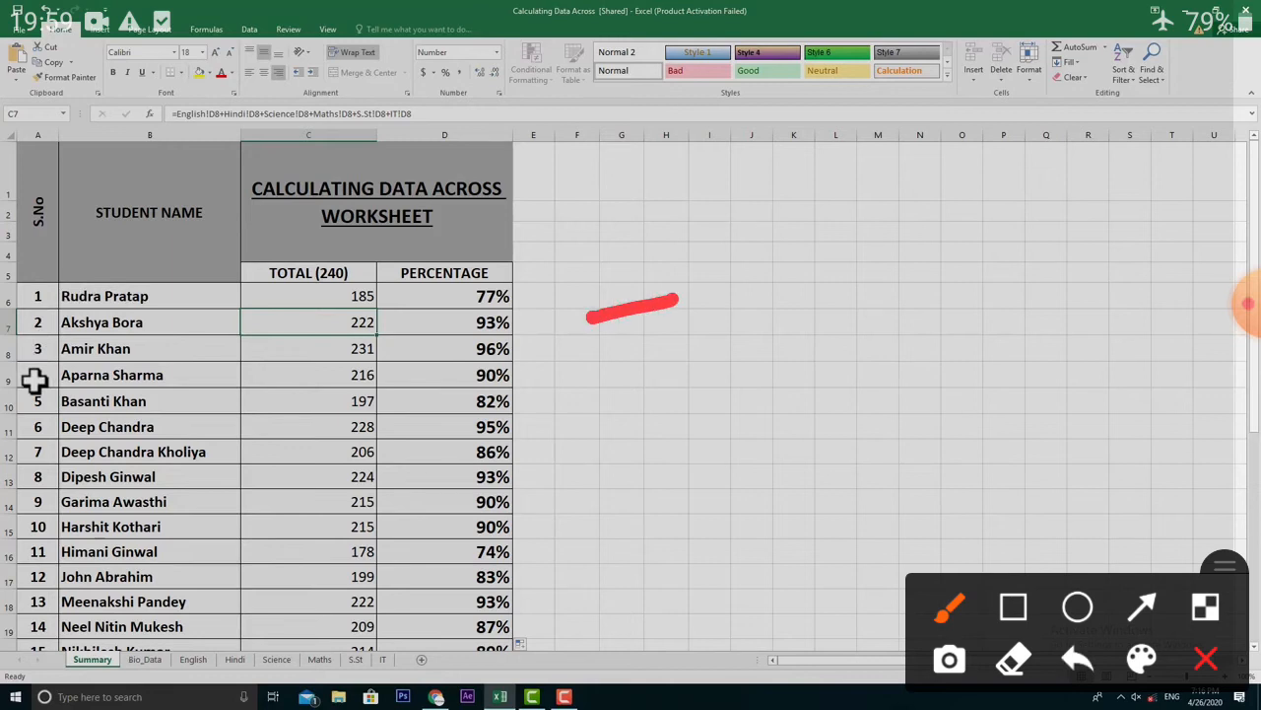
drag(604, 367, 688, 349)
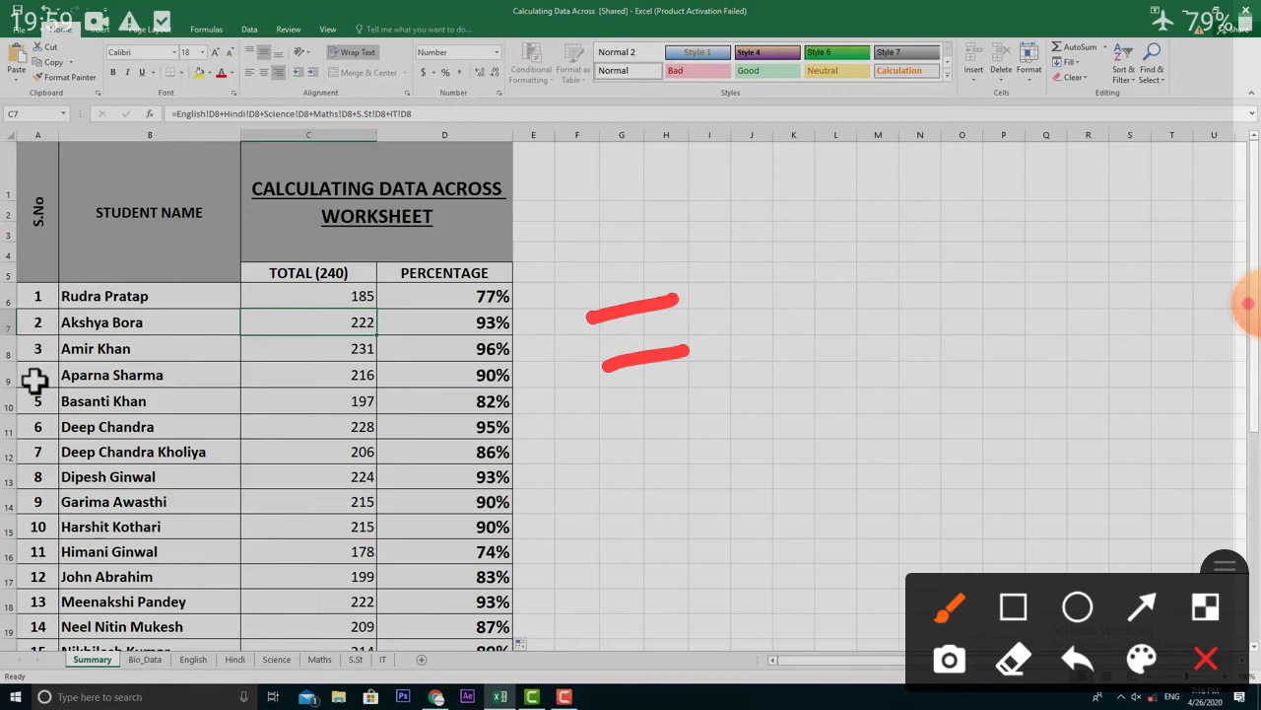
mouse_move(790, 264)
mouse_down()
mouse_move(765, 352)
mouse_move(781, 351)
mouse_up()
mouse_move(895, 258)
mouse_down()
mouse_move(813, 337)
mouse_move(872, 327)
mouse_move(826, 318)
mouse_up()
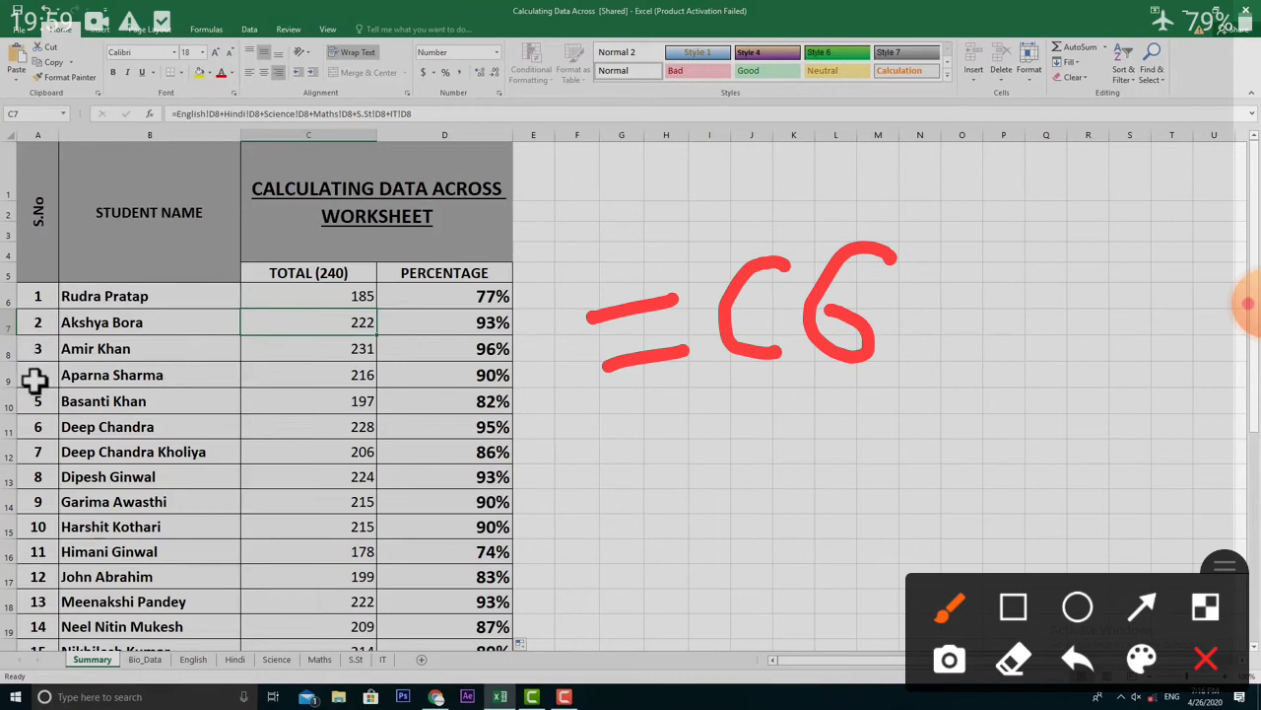
drag(978, 173, 897, 444)
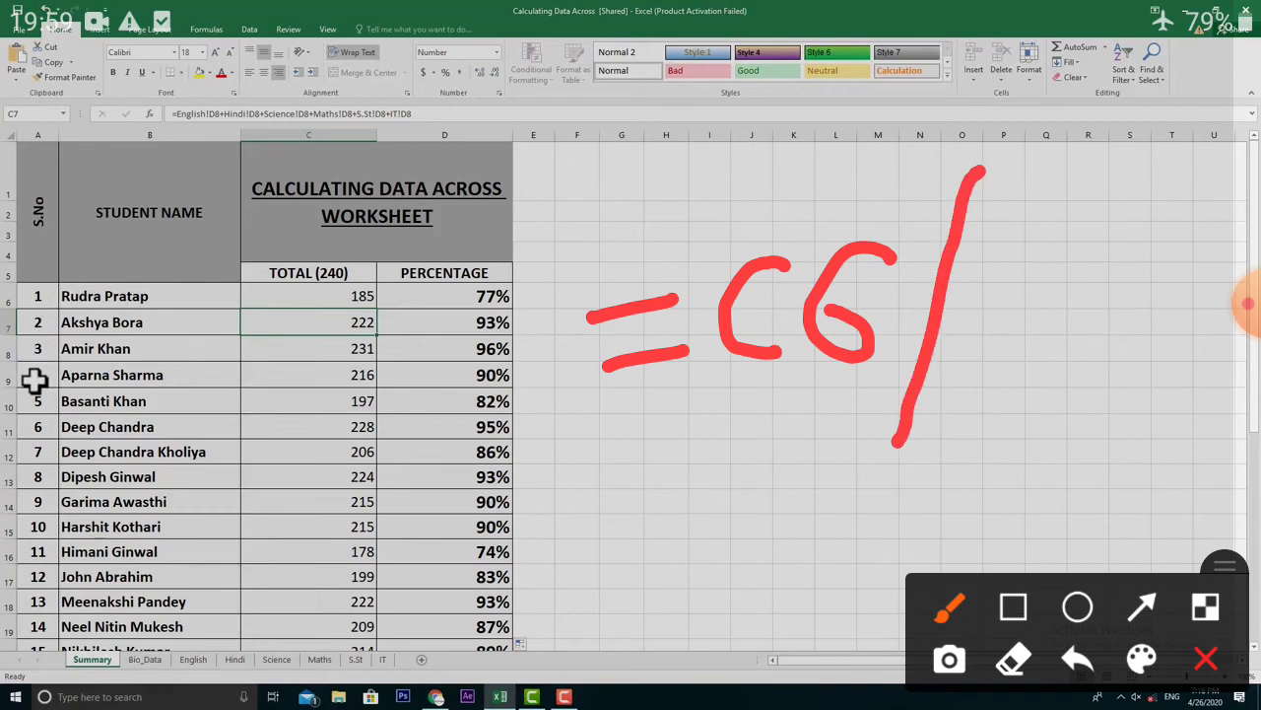
mouse_move(987, 258)
mouse_down()
mouse_move(998, 361)
mouse_move(1068, 339)
mouse_up()
mouse_move(1113, 219)
mouse_down()
mouse_move(1110, 357)
mouse_move(1161, 259)
mouse_up()
mouse_move(1197, 203)
mouse_down()
mouse_move(1215, 290)
mouse_move(1190, 207)
mouse_up()
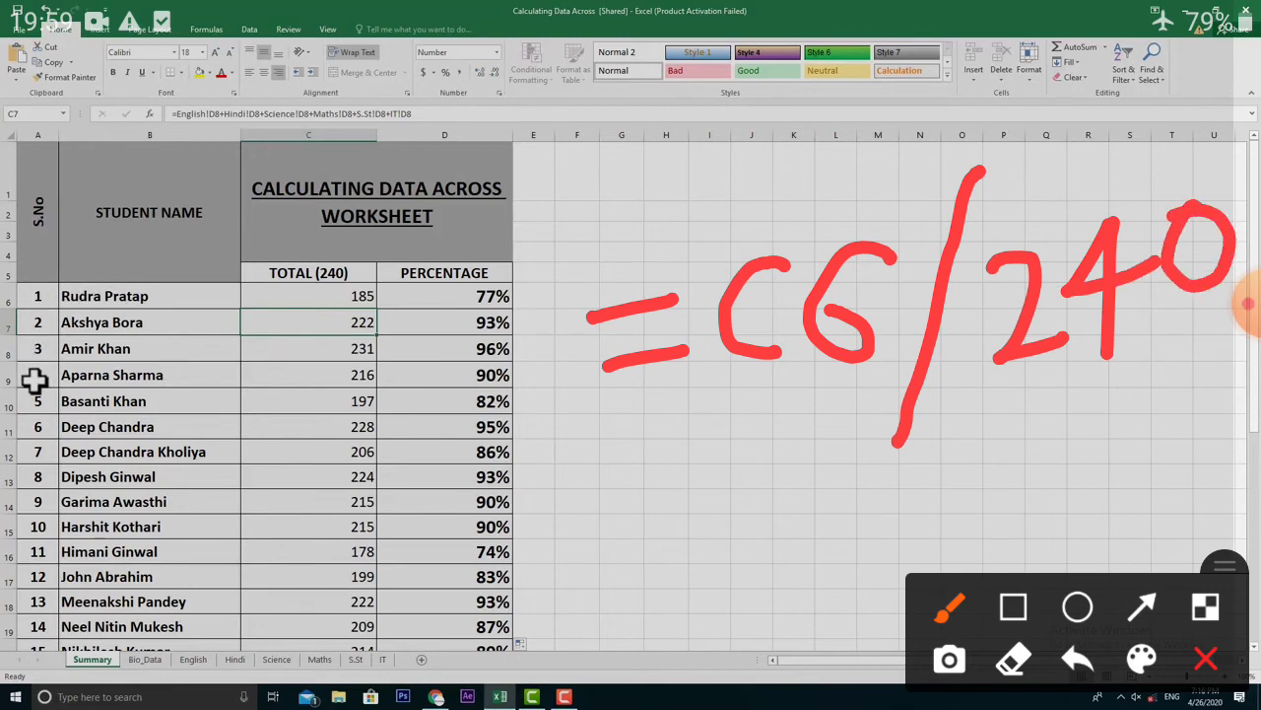
mouse_move(680, 507)
mouse_down()
mouse_move(747, 570)
mouse_move(745, 601)
mouse_up()
mouse_move(778, 473)
mouse_down()
mouse_move(839, 550)
mouse_move(834, 607)
mouse_up()
drag(941, 428, 833, 645)
drag(887, 457, 875, 599)
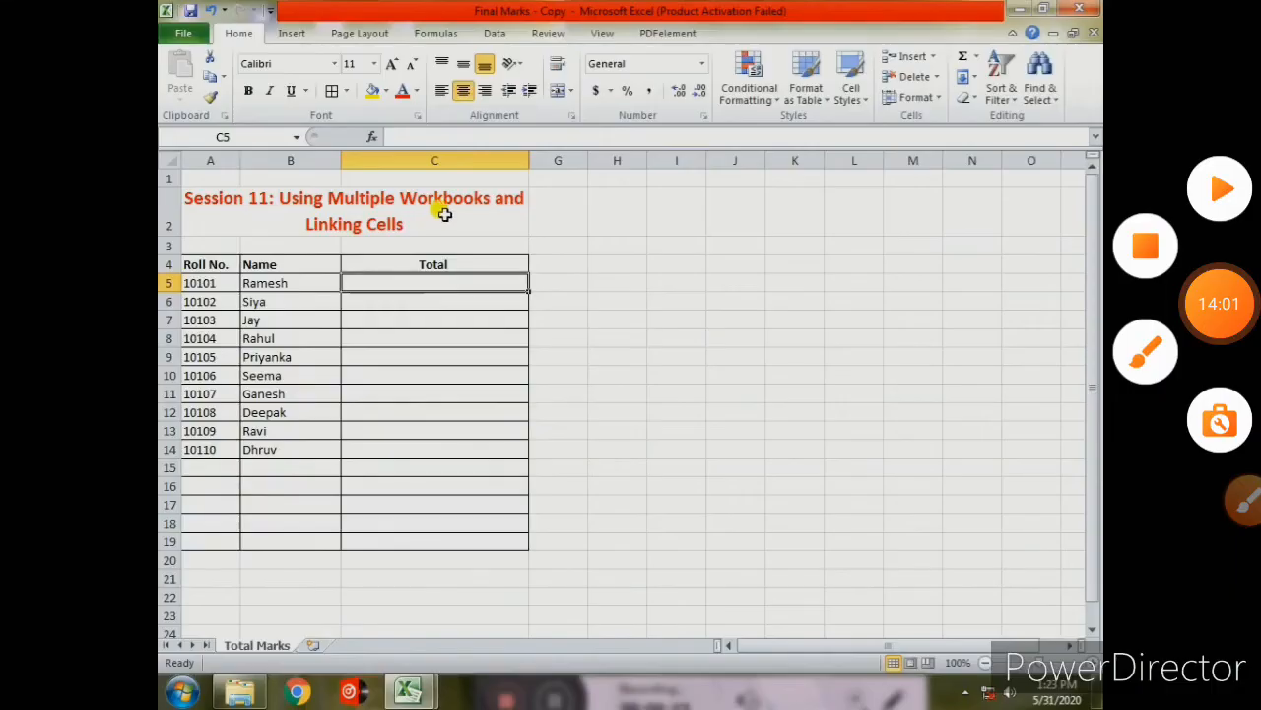
- Select the merged title cell A2
click(444, 214)
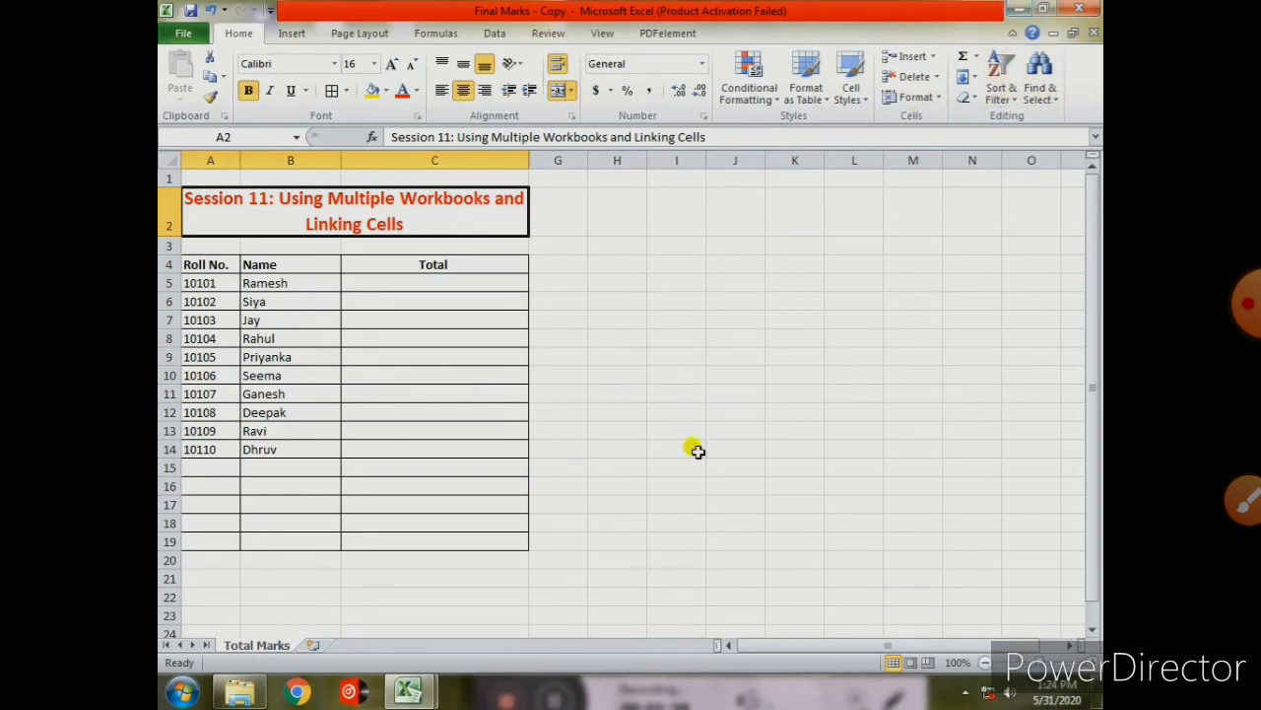
click(410, 688)
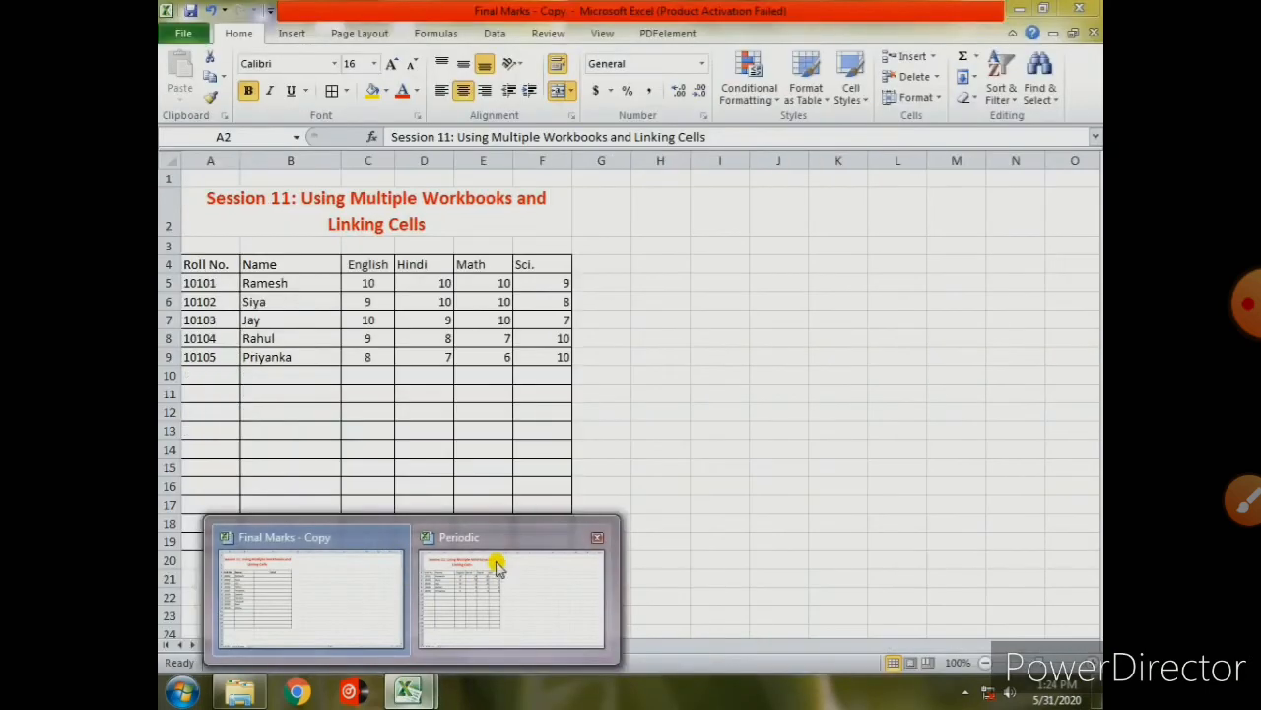
click(503, 565)
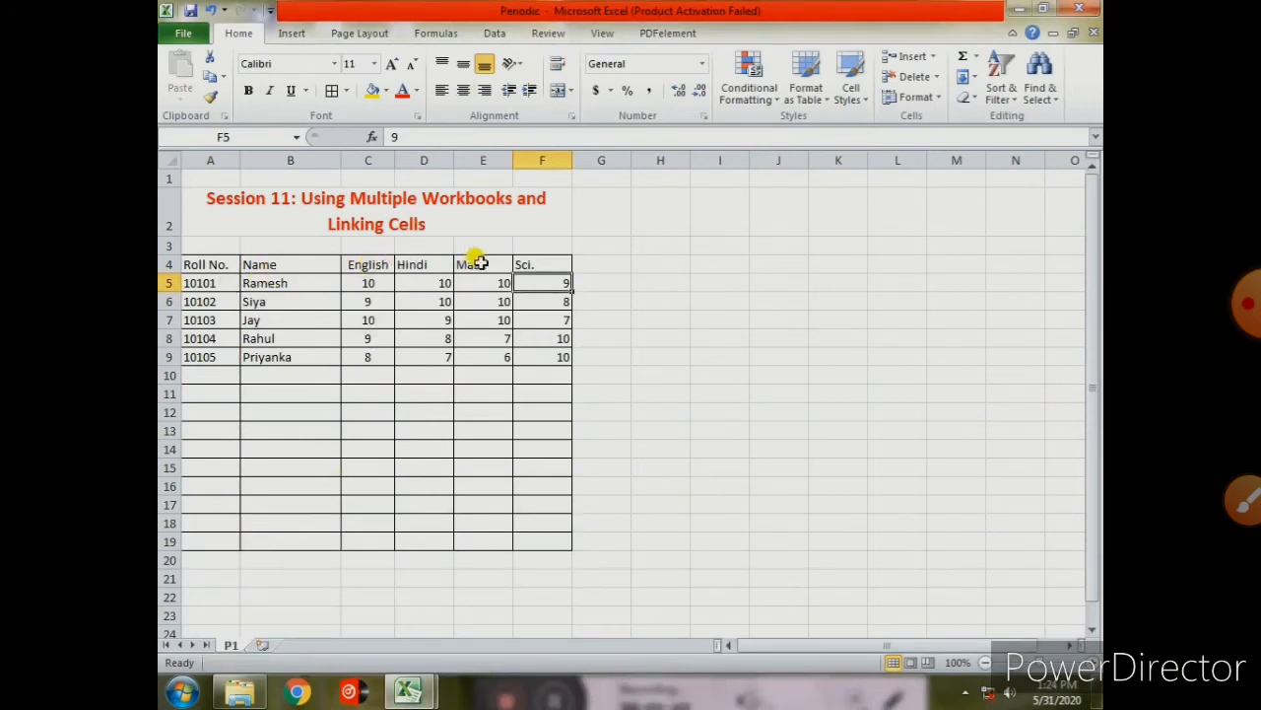
click(363, 284)
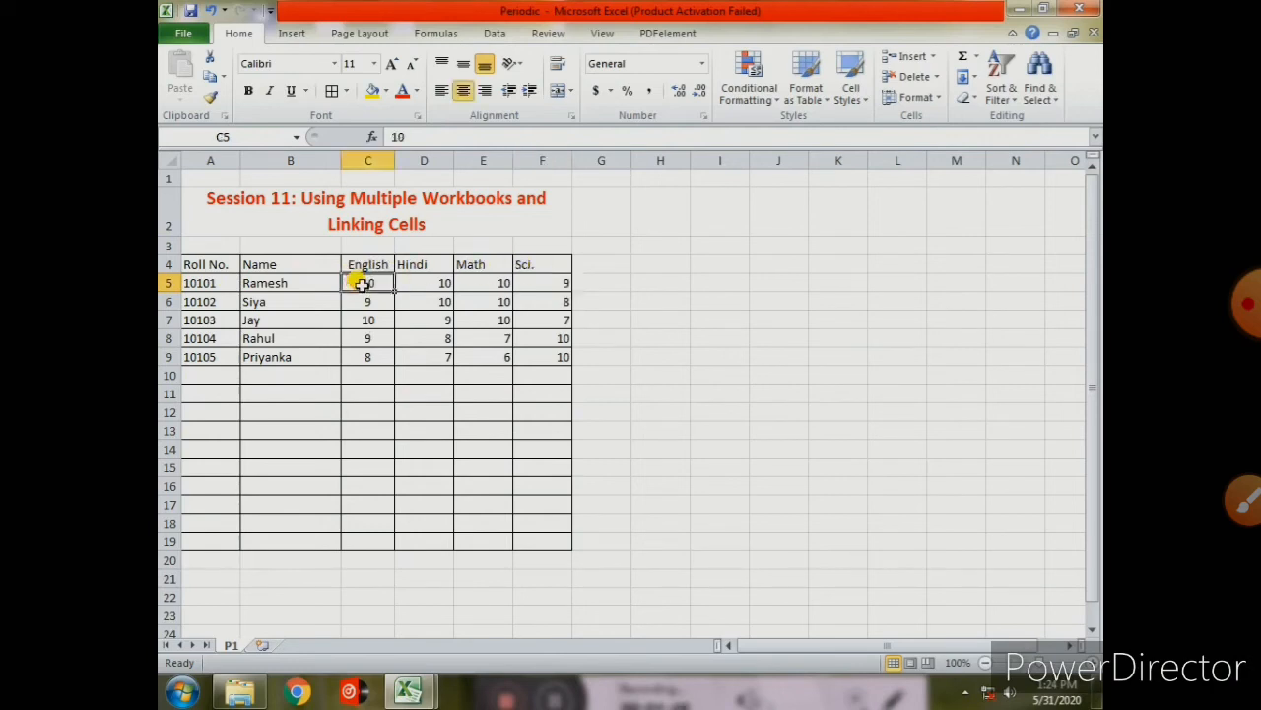
key(shift+Right)
key(shift+Right)
key(shift+Right)
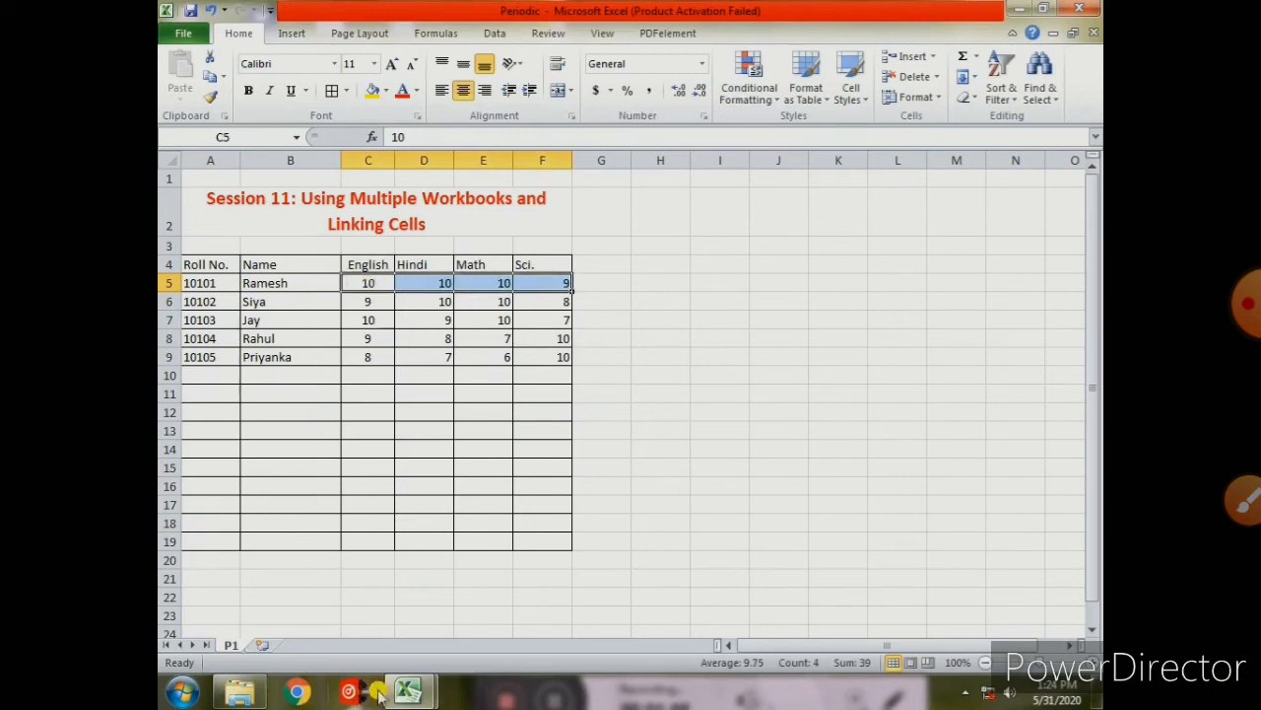
click(409, 692)
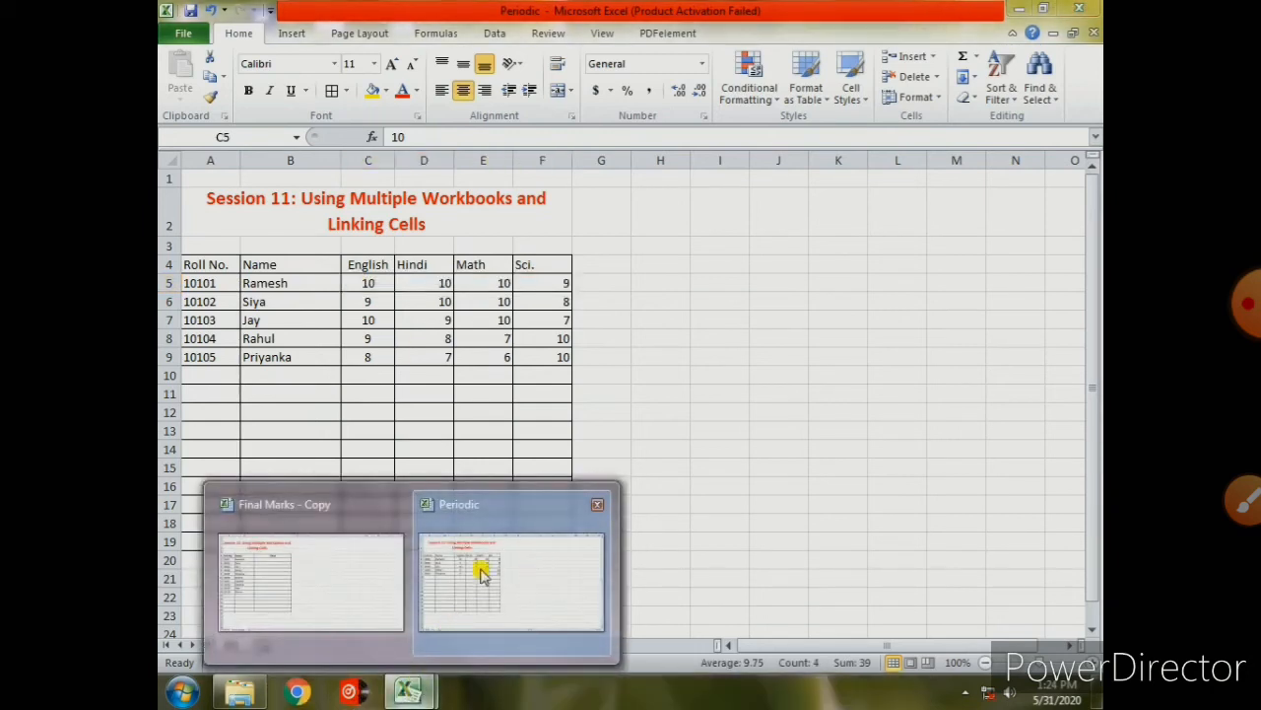
click(384, 567)
click(360, 264)
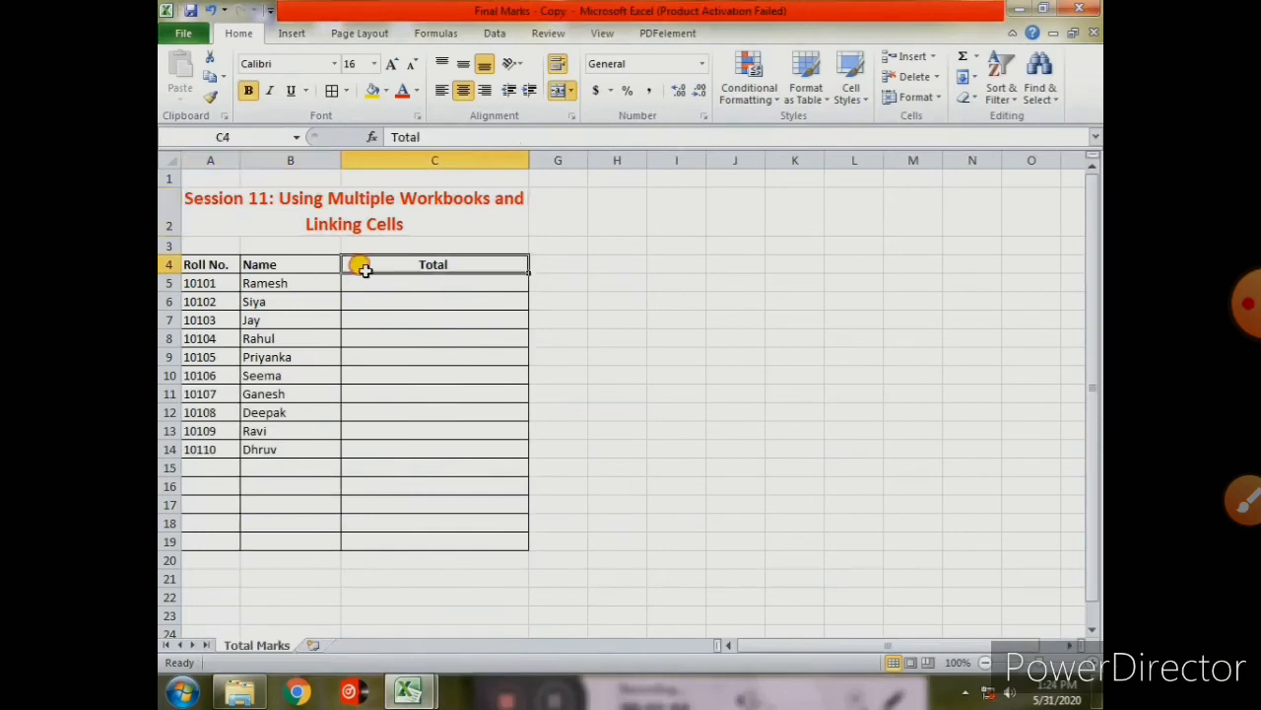
click(362, 285)
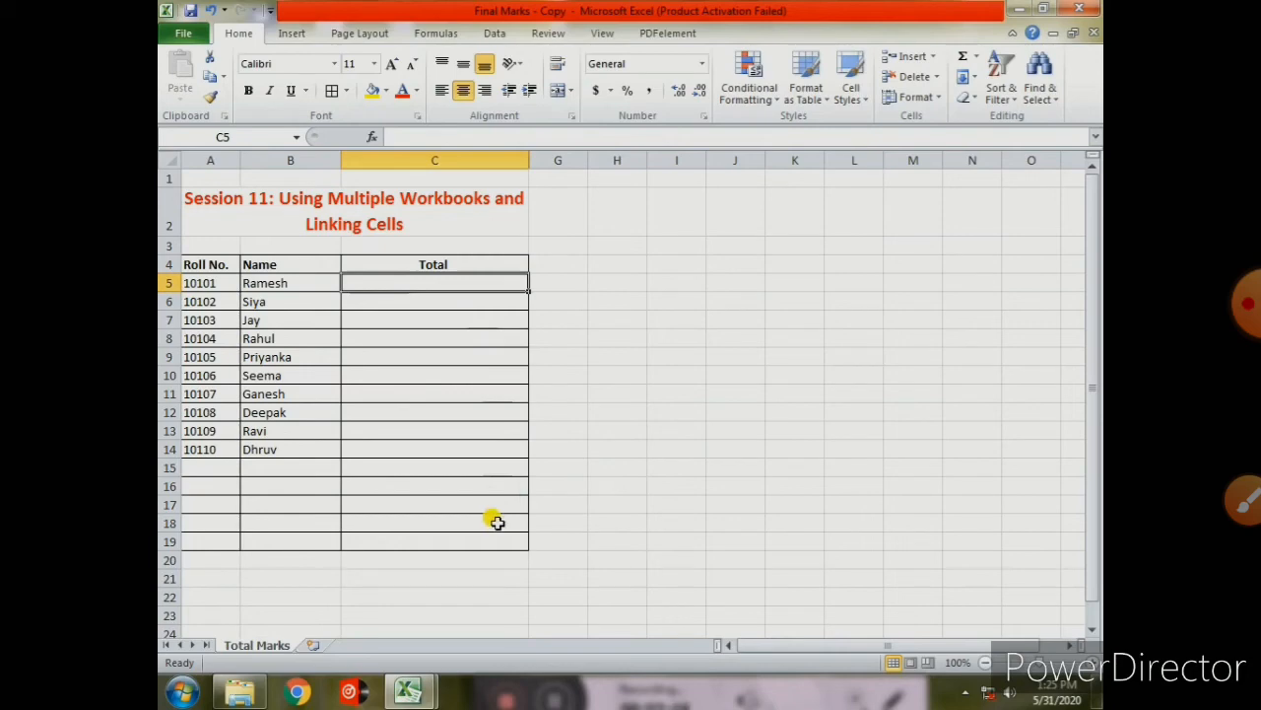
mouse_move(410, 697)
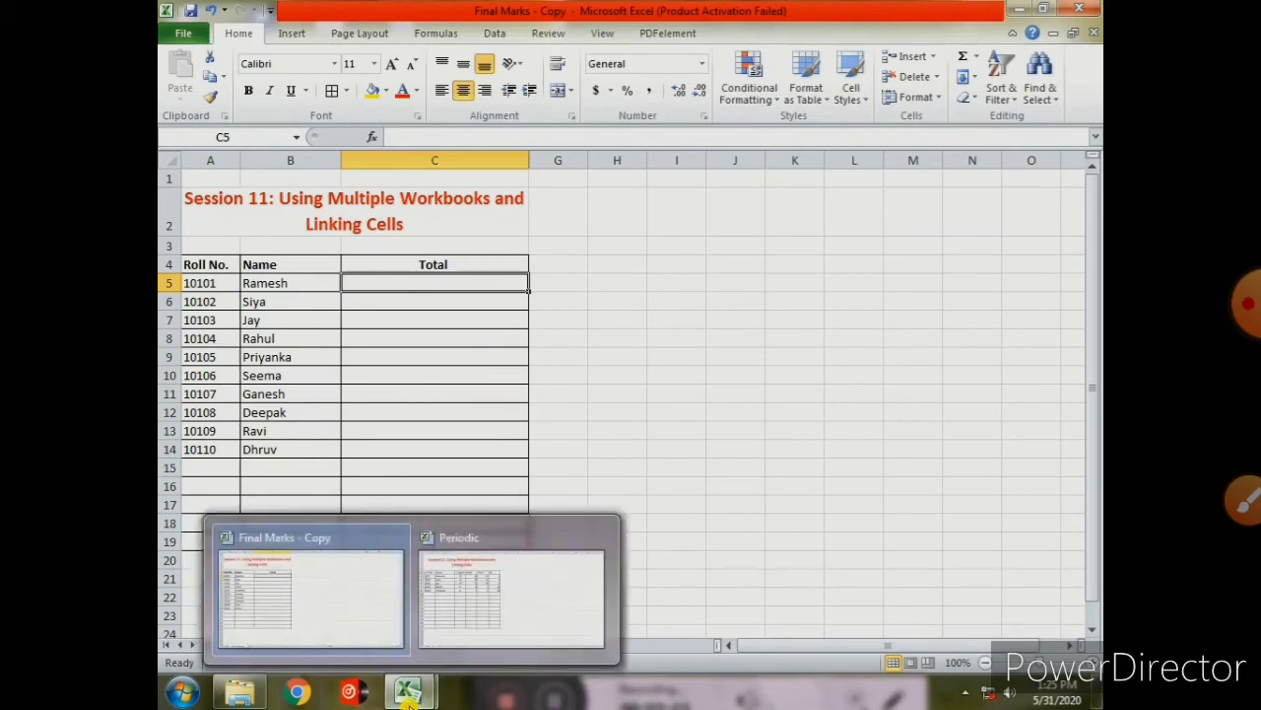
click(462, 630)
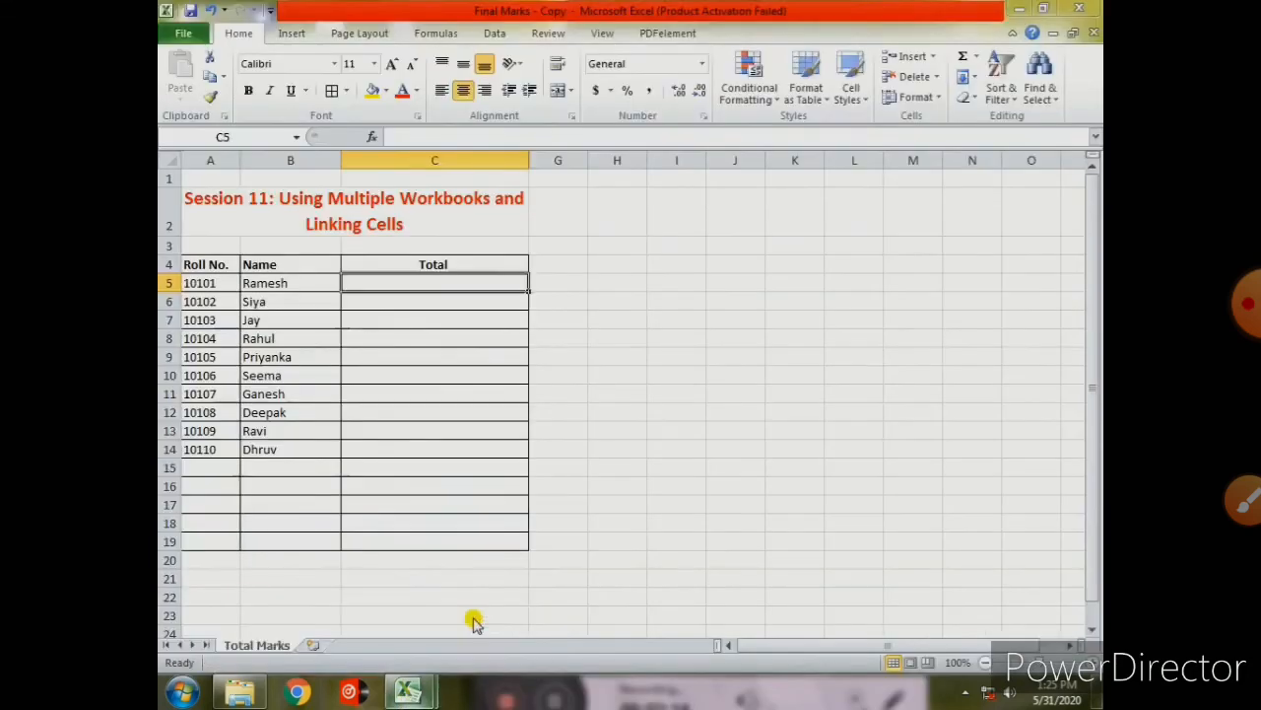
mouse_move(410, 695)
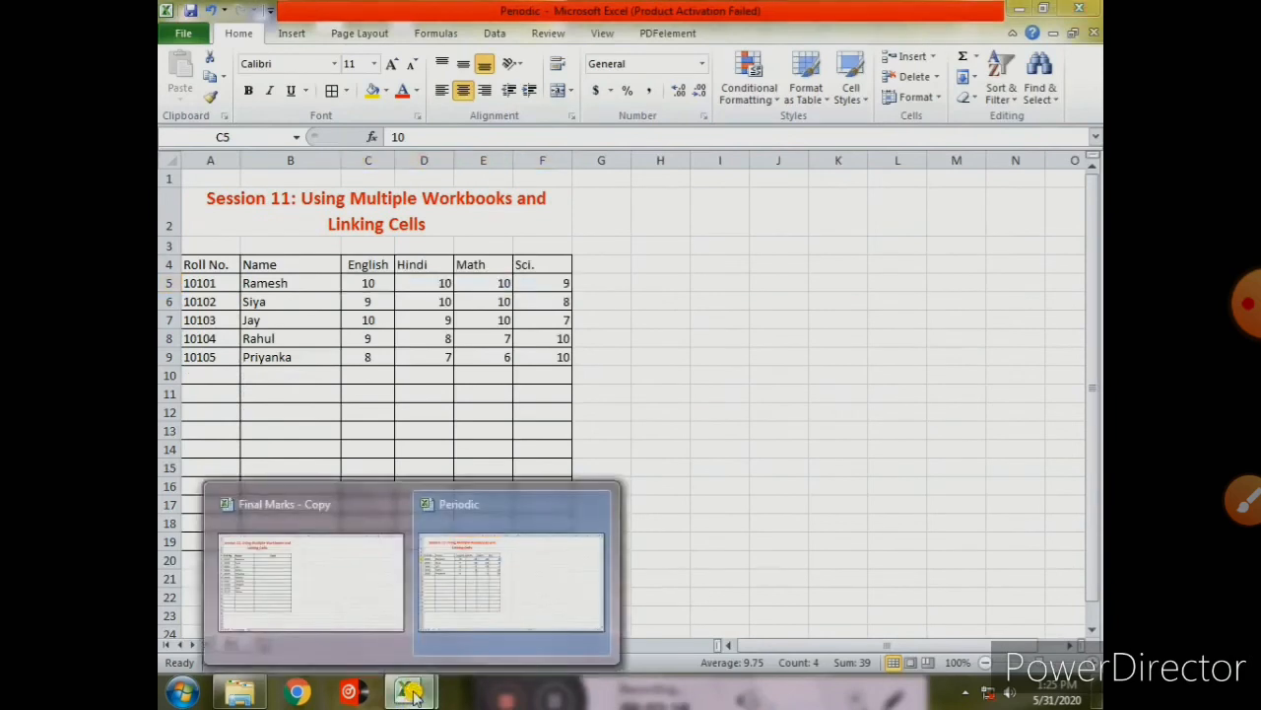
click(391, 616)
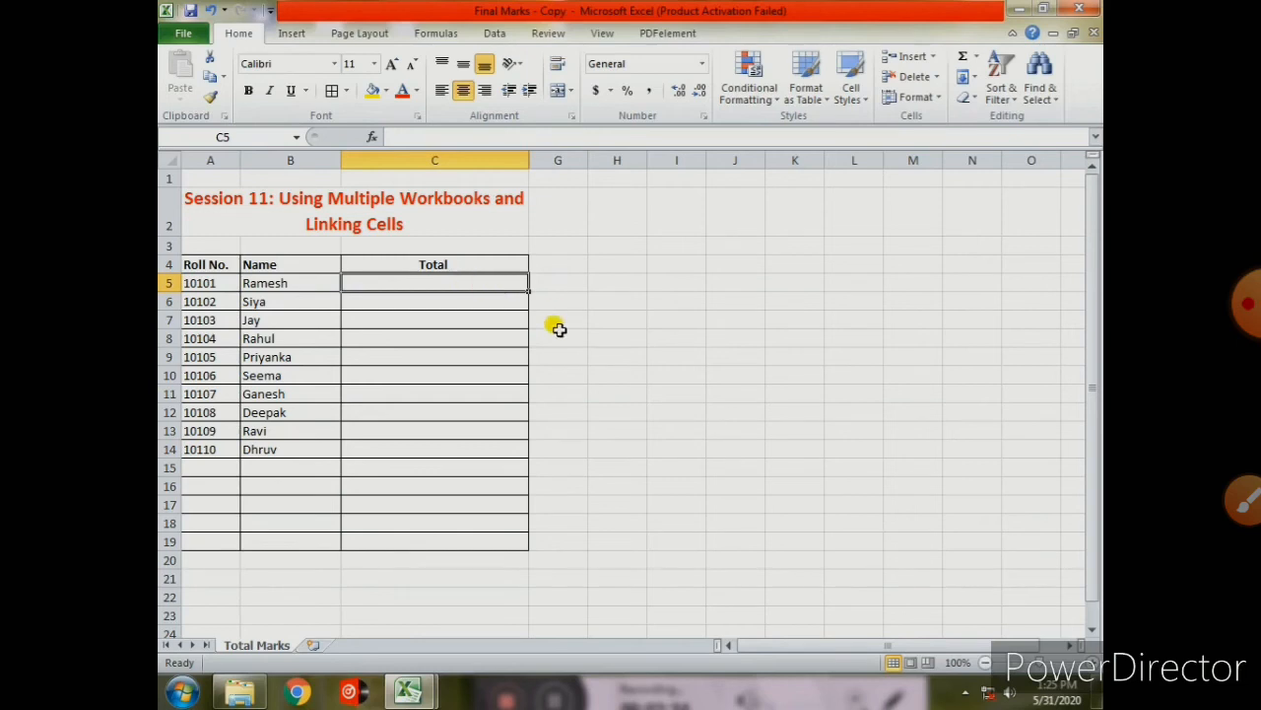
- Enter =Sum([Periodic.xlsx]P1!C5:F5) in C5, giving roll number 10101 a Total of 39
text(=)
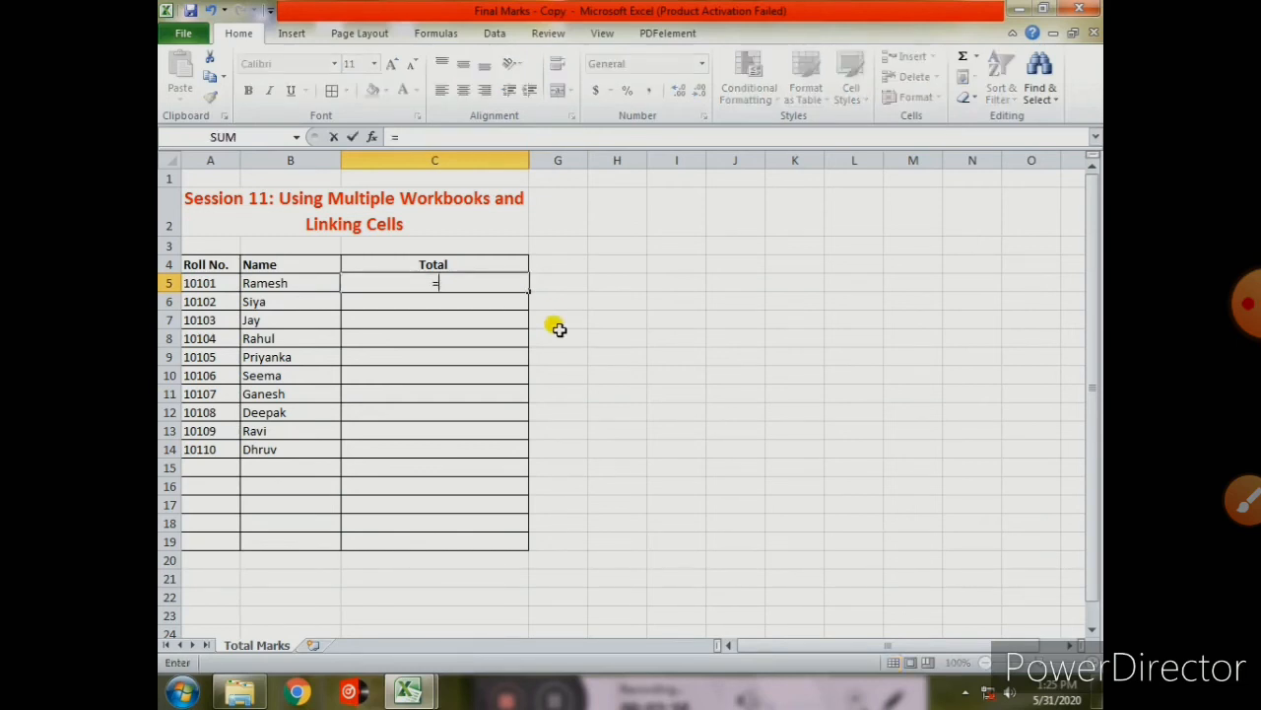
text(Sum)
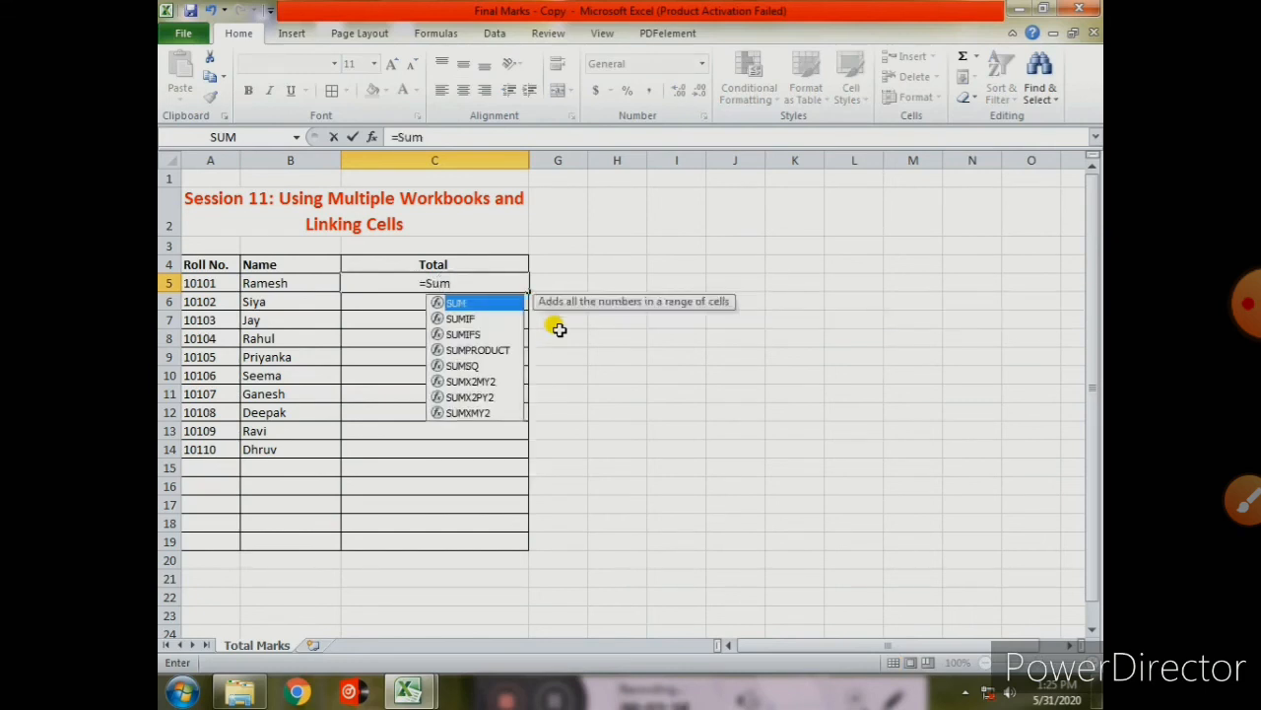
text(()
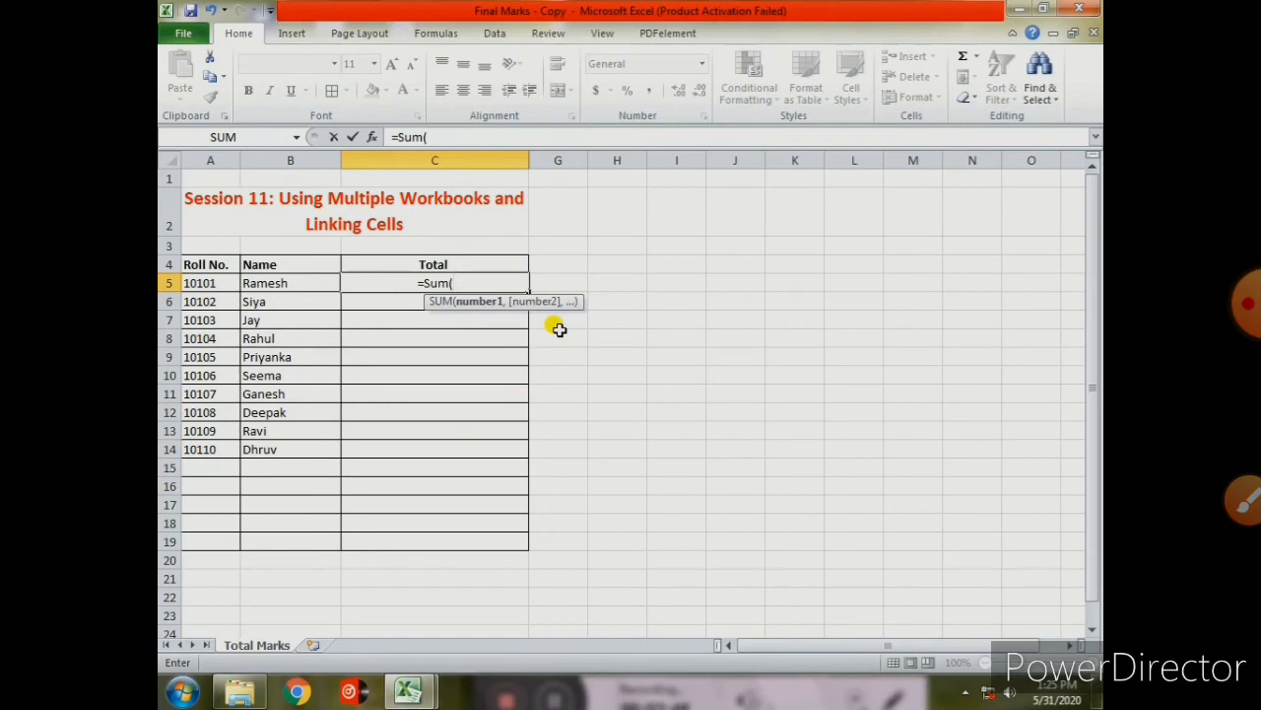
text([)
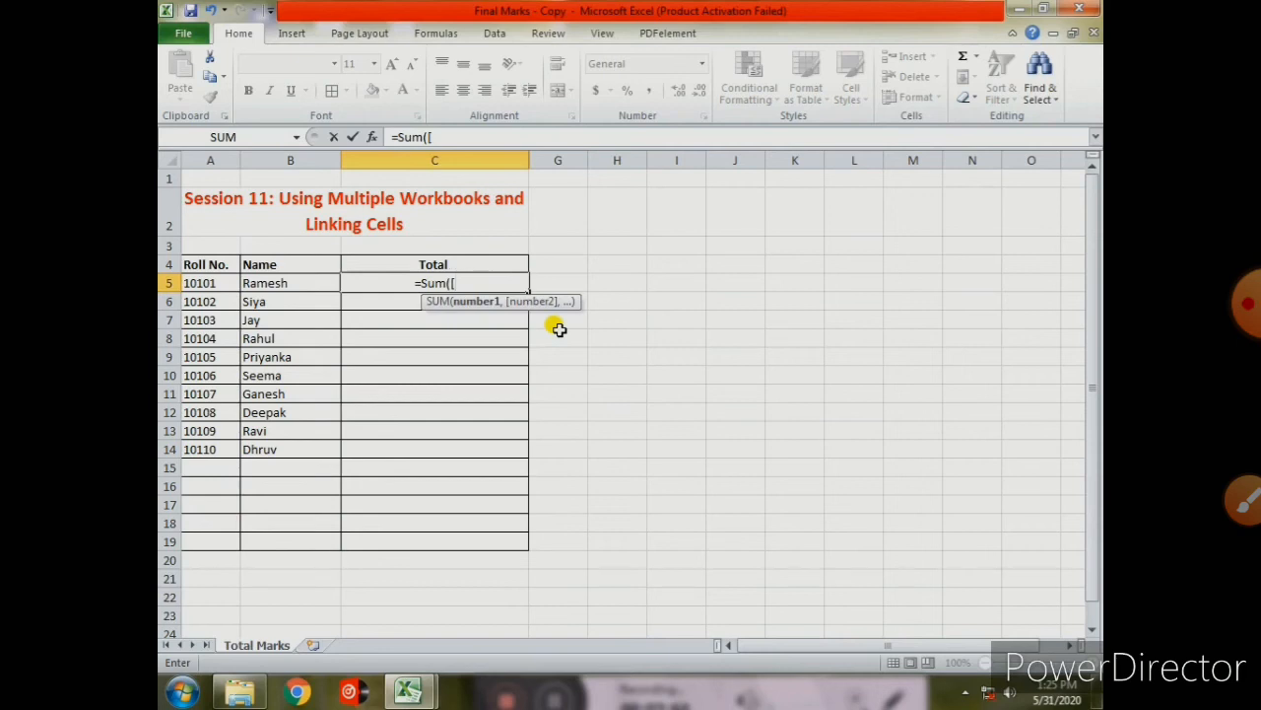
text(Pe)
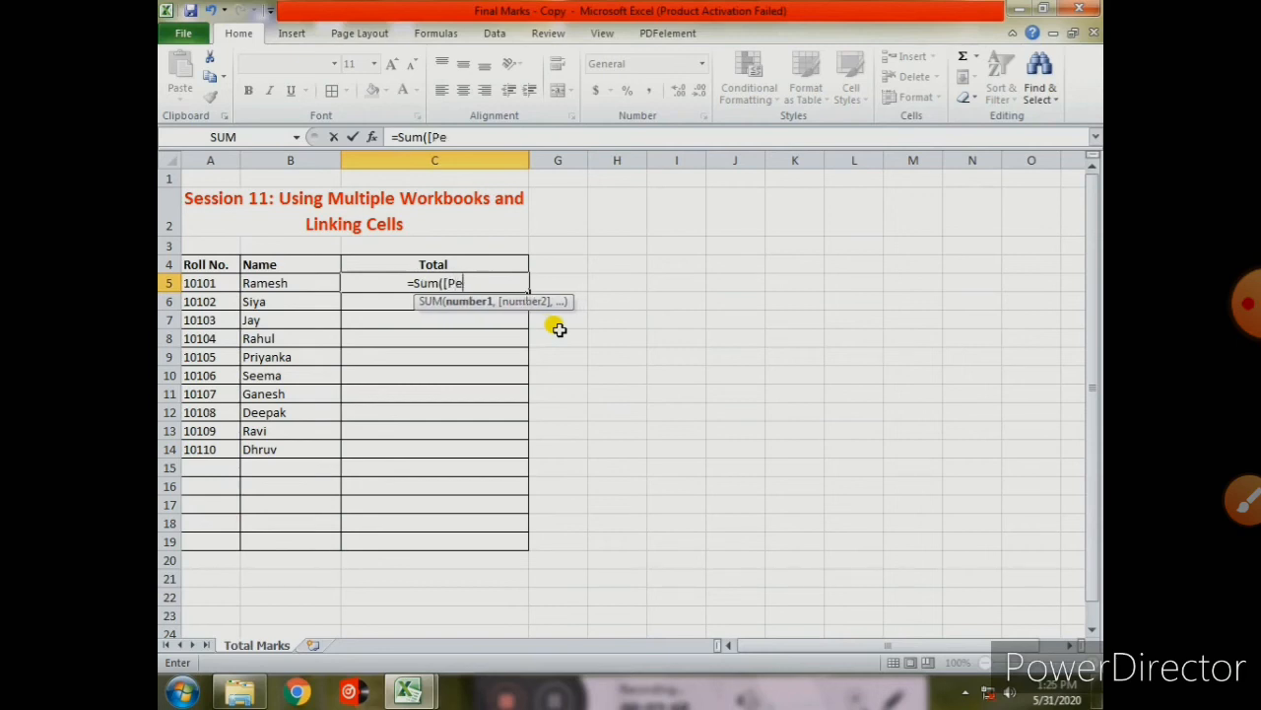
text(riodic)
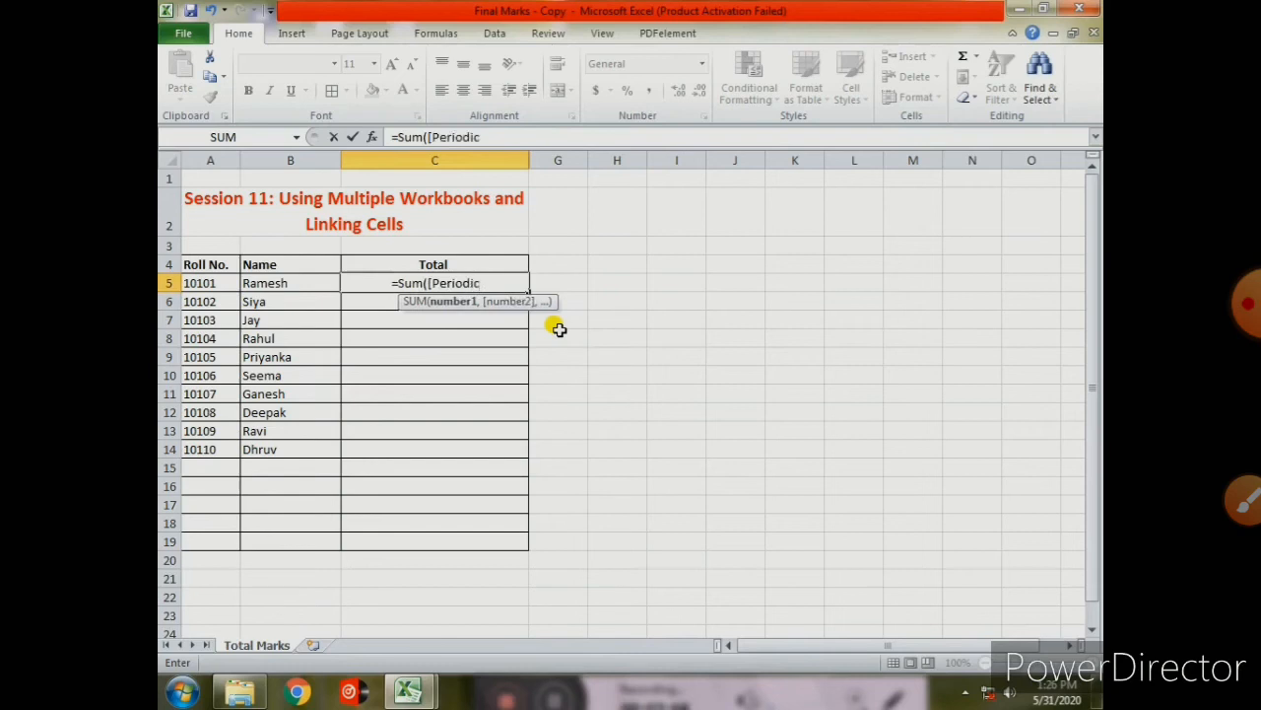
text(.)
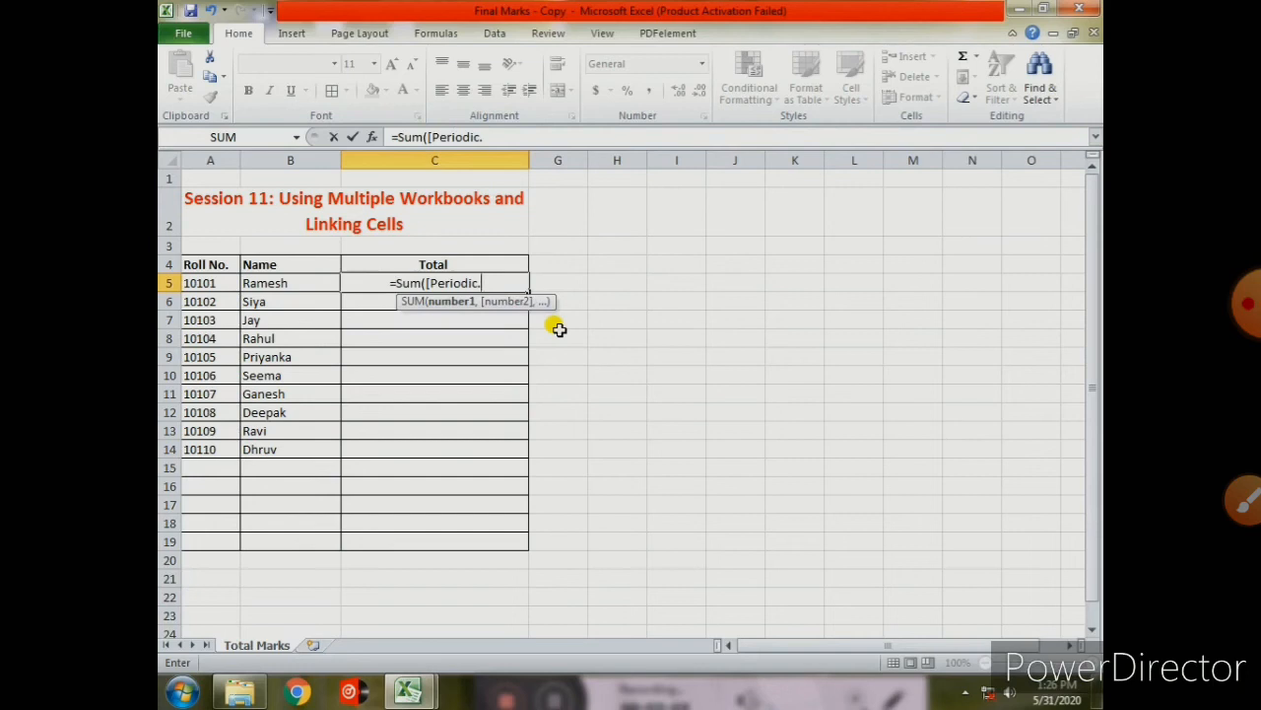
text(xlsx)
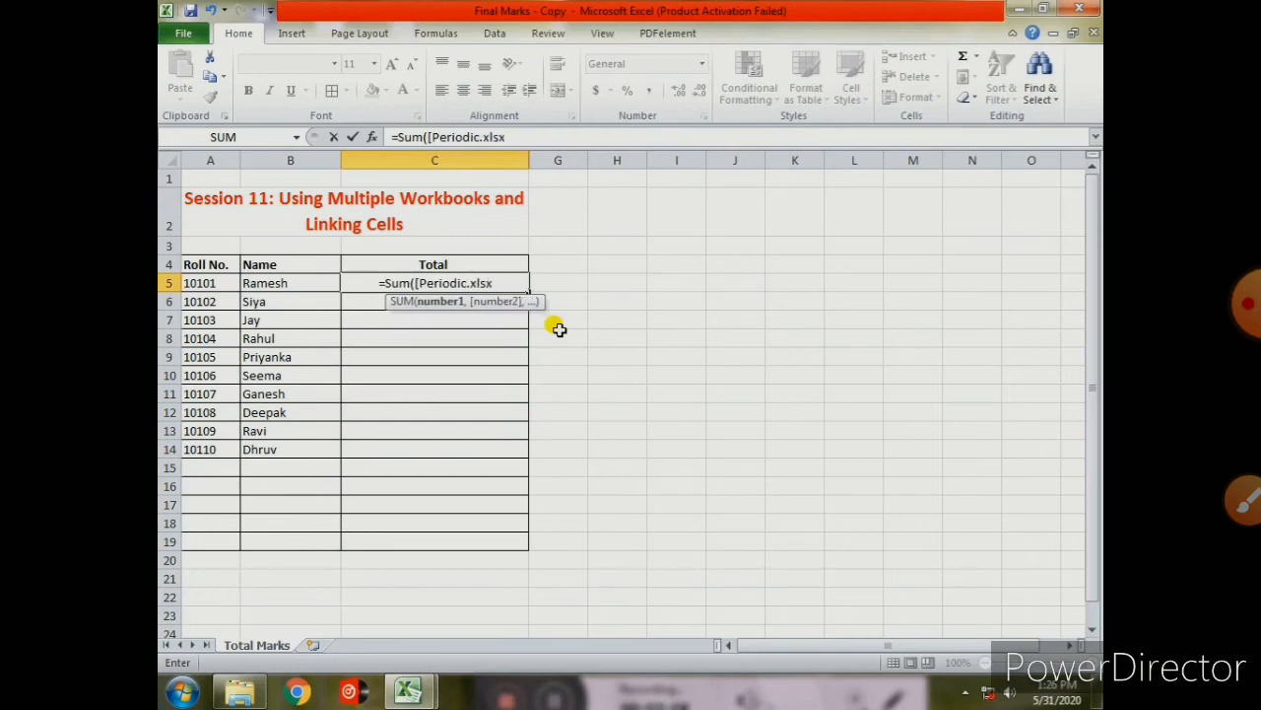
text(])
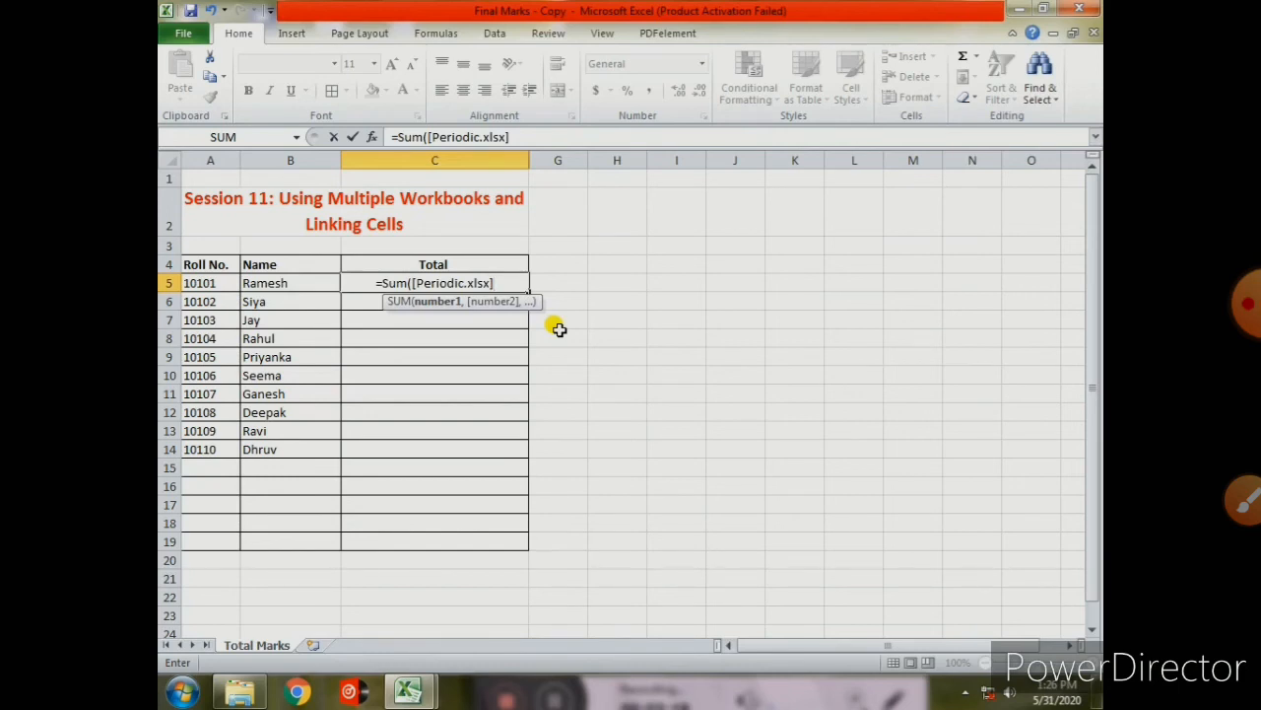
text(P1)
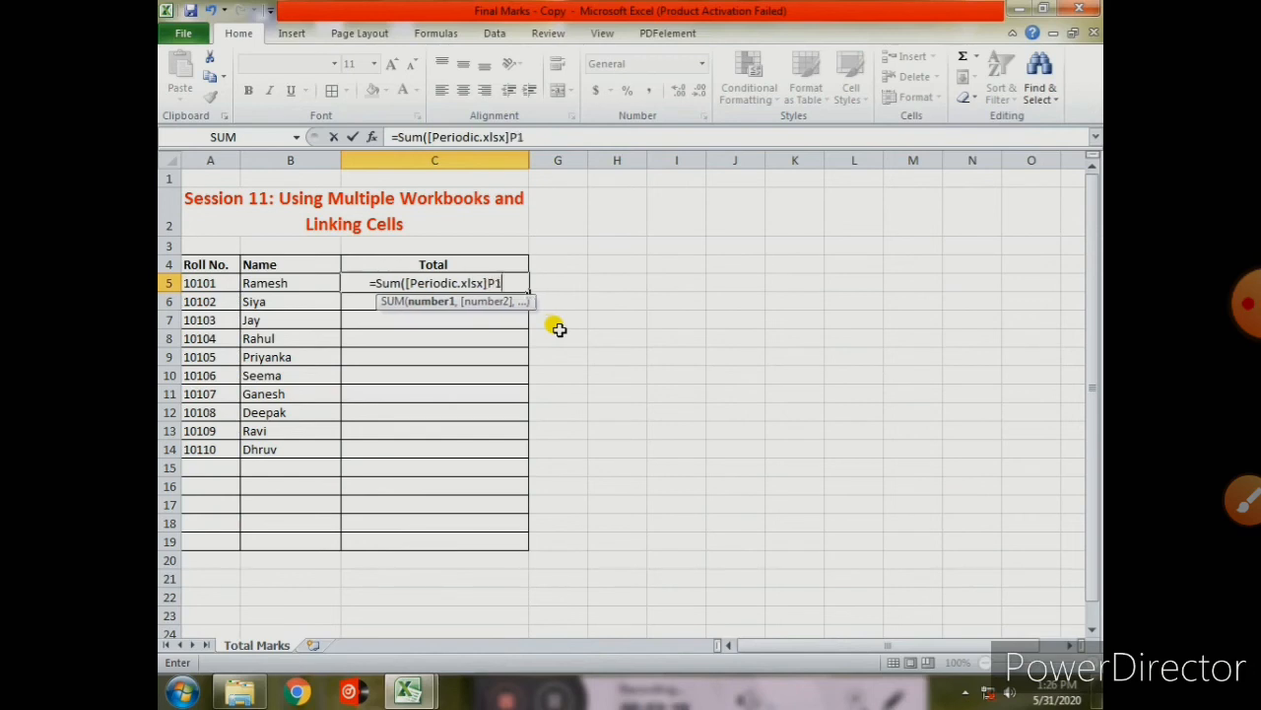
text(!)
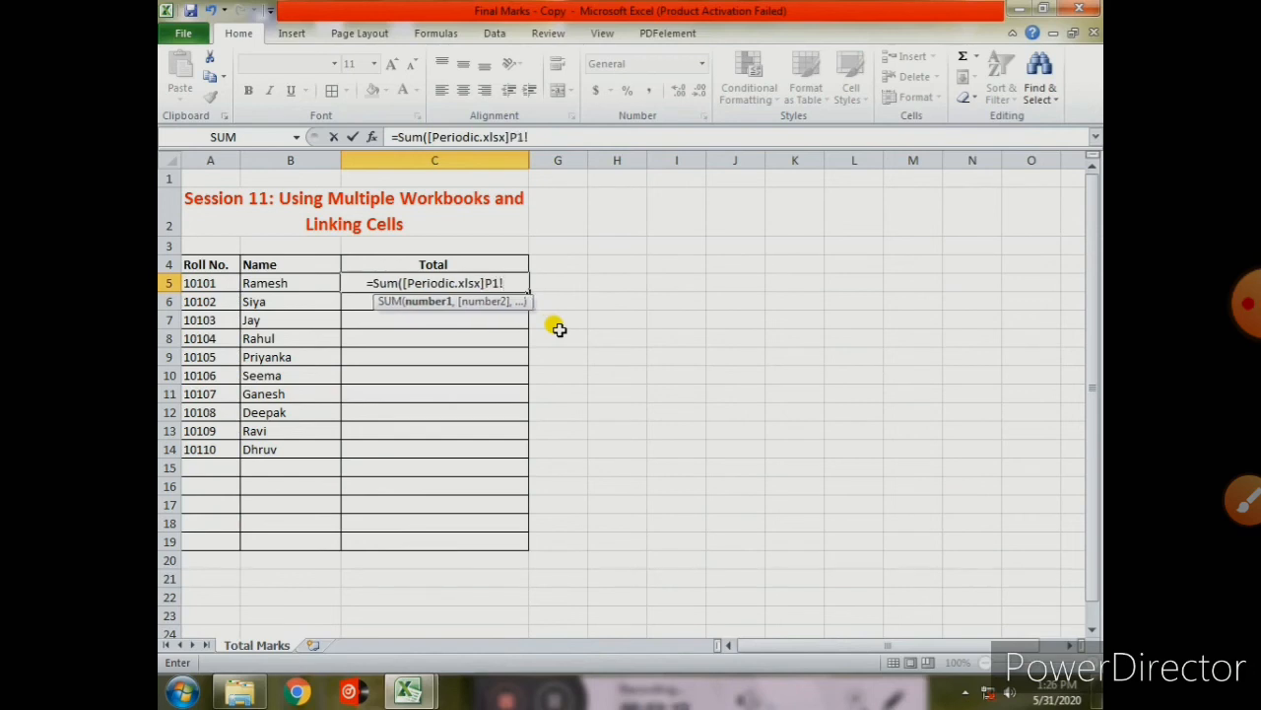
text(C5)
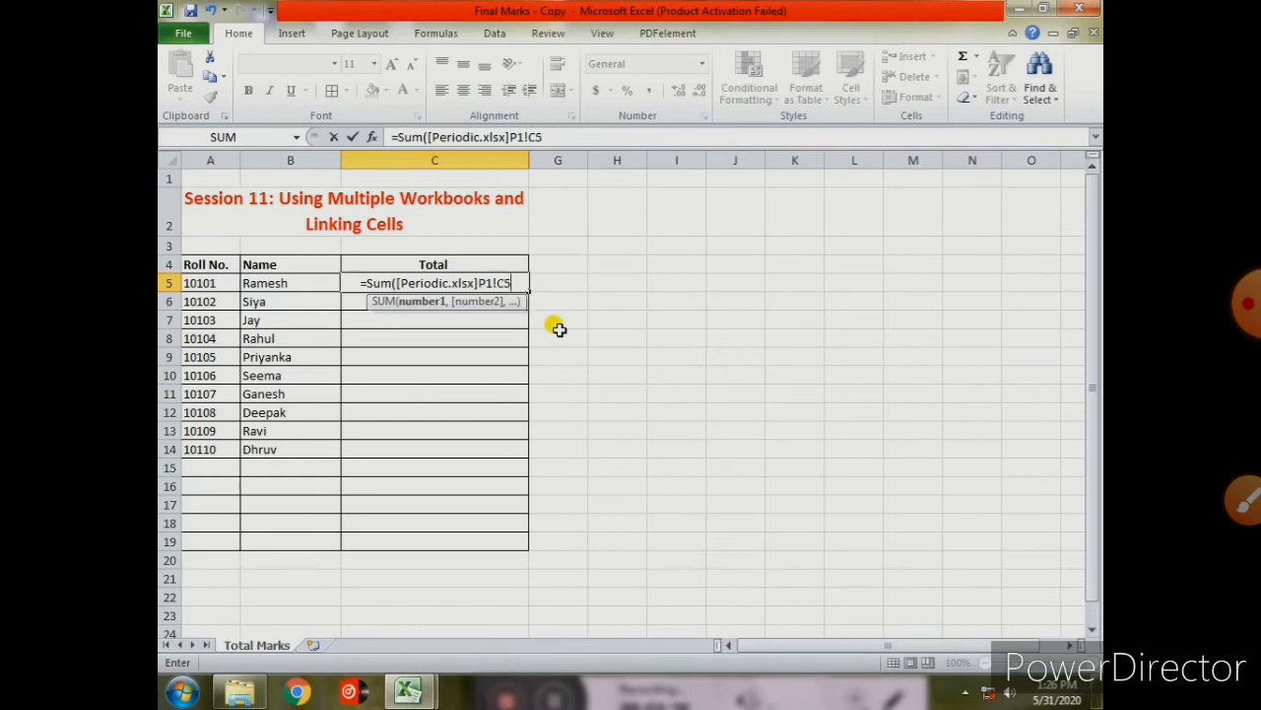
text(:)
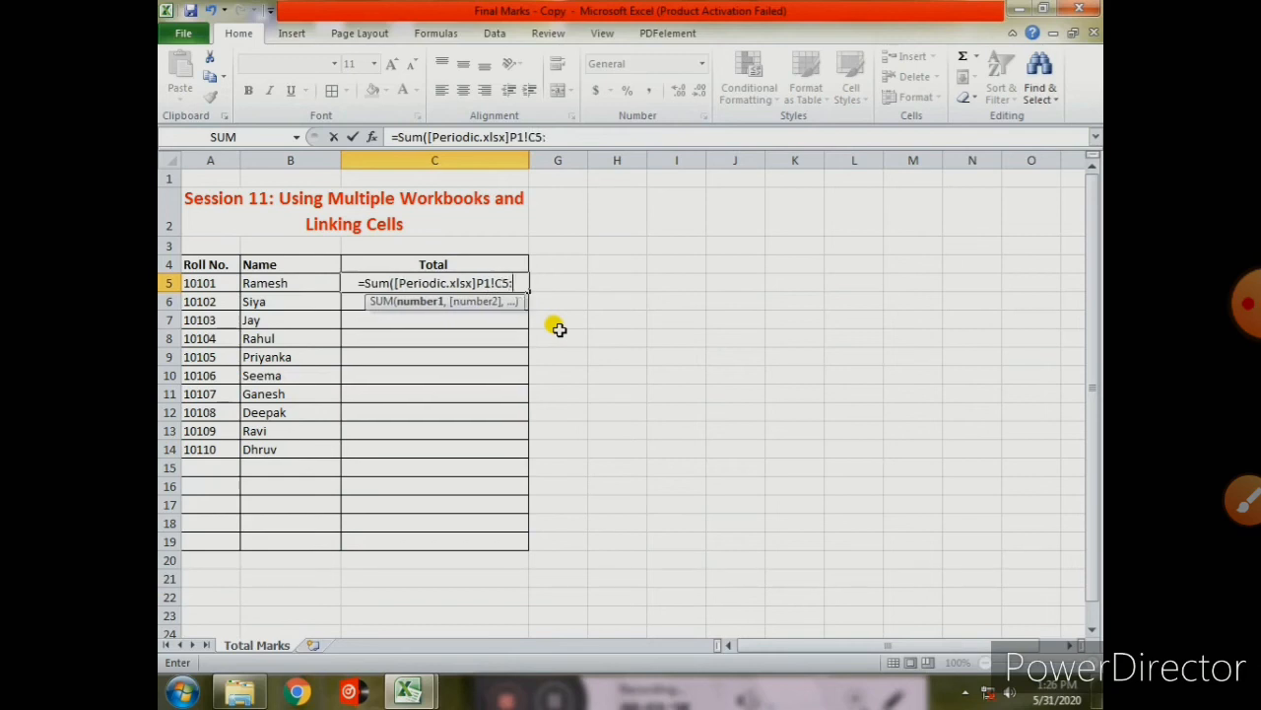
text(F5)
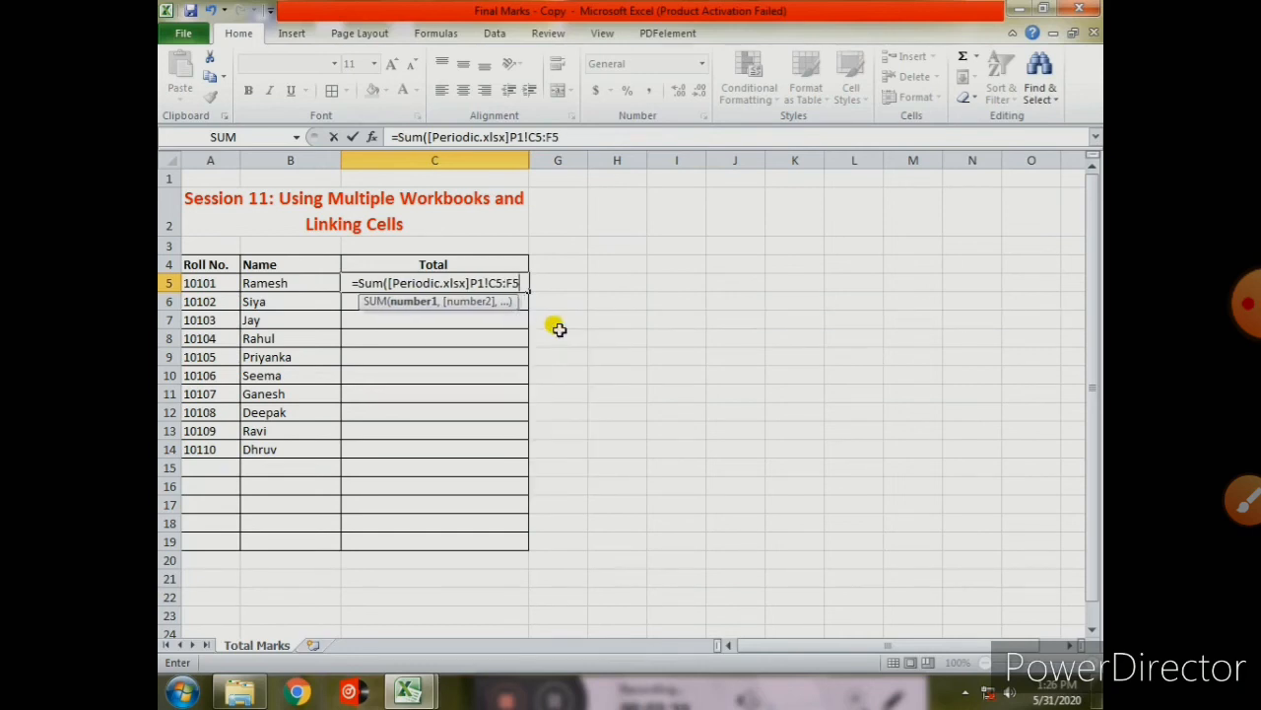
text())
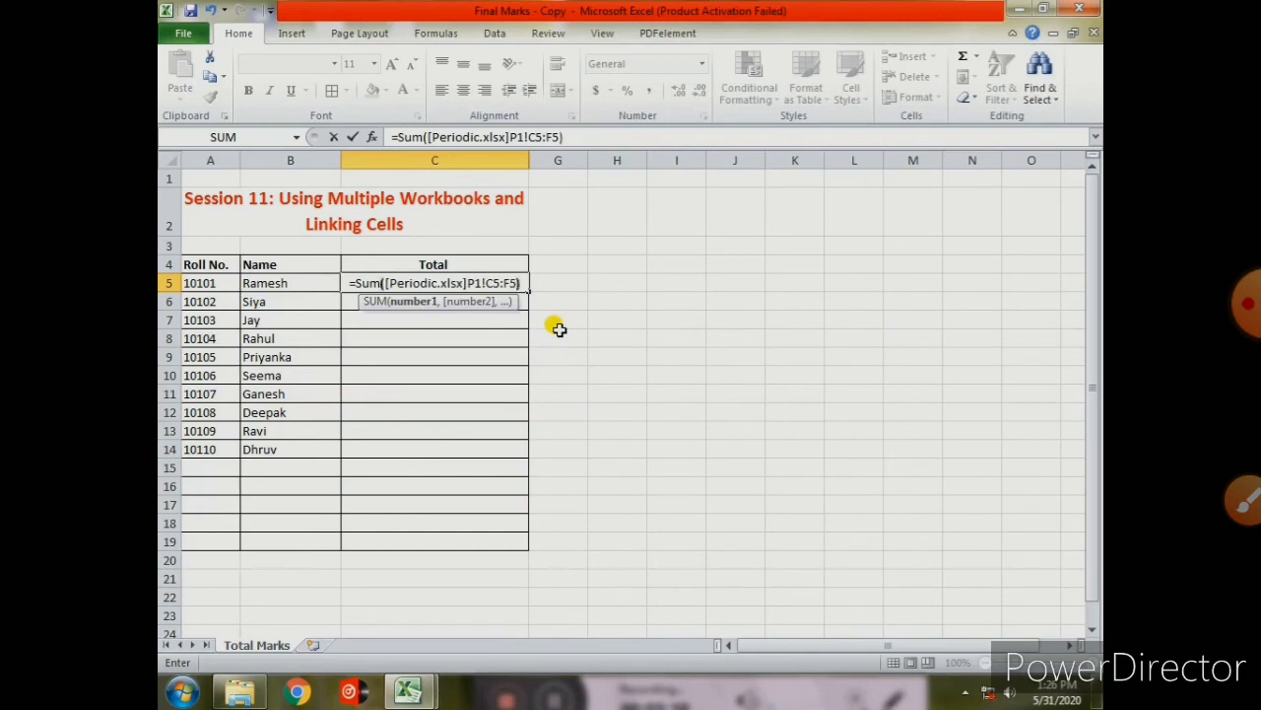
key(Return)
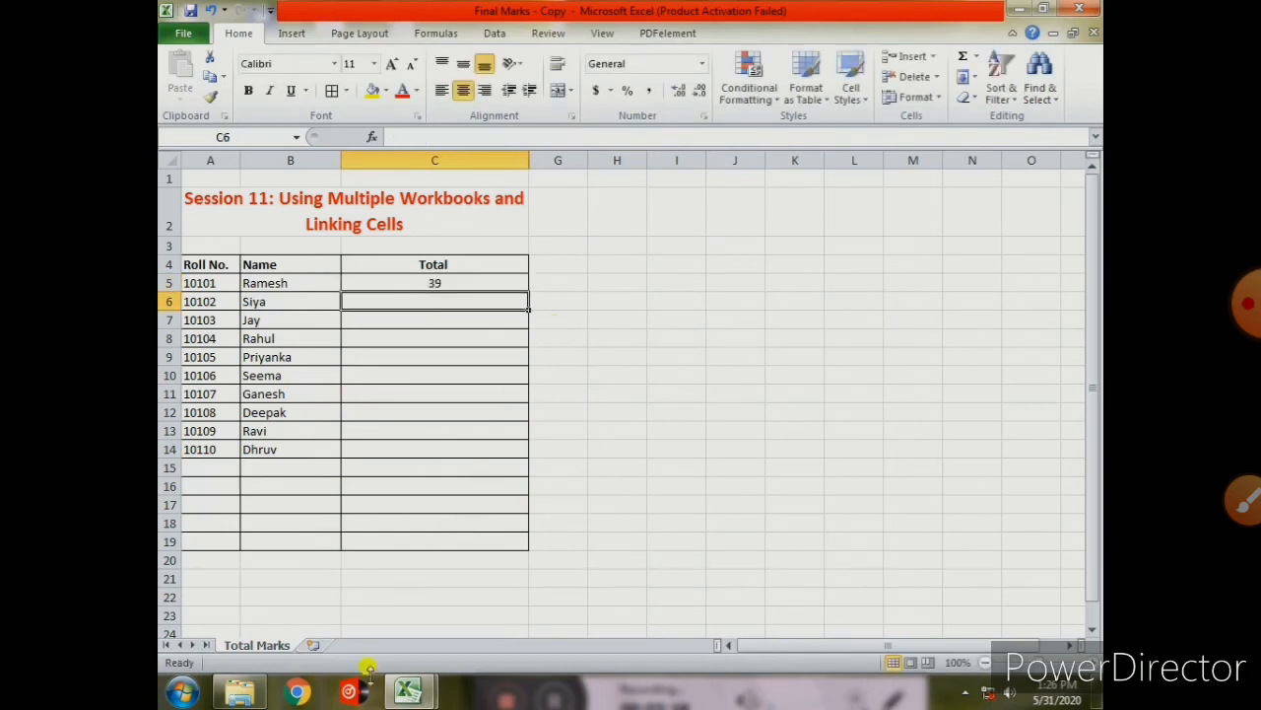
- Check the Periodic workbook, then return to Final Marks - Copy and inspect C5's linked formula
mouse_move(401, 697)
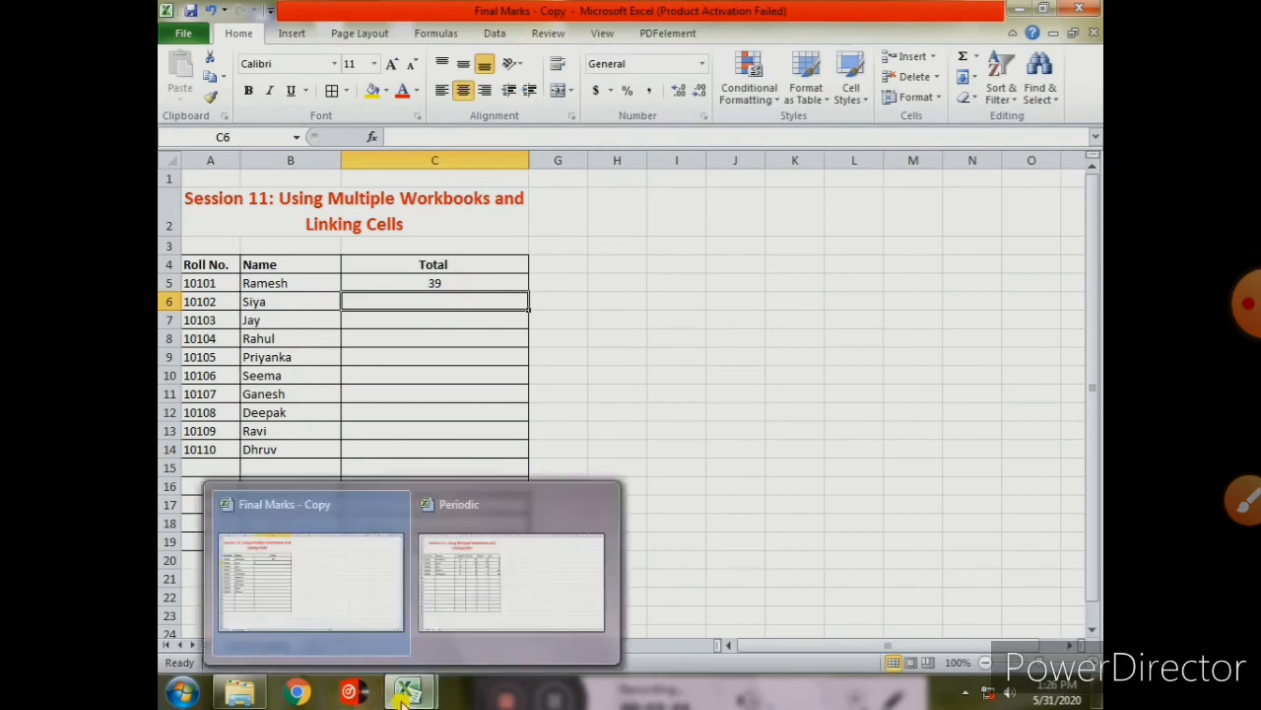
click(460, 583)
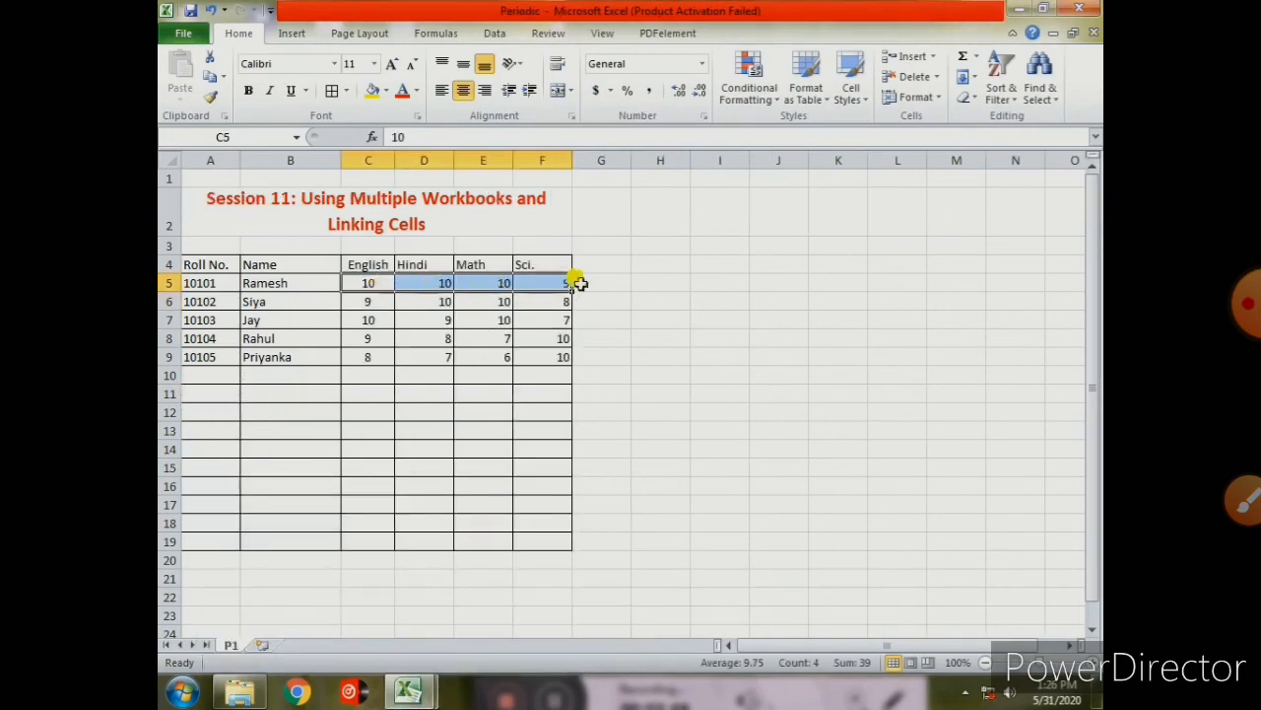
click(415, 694)
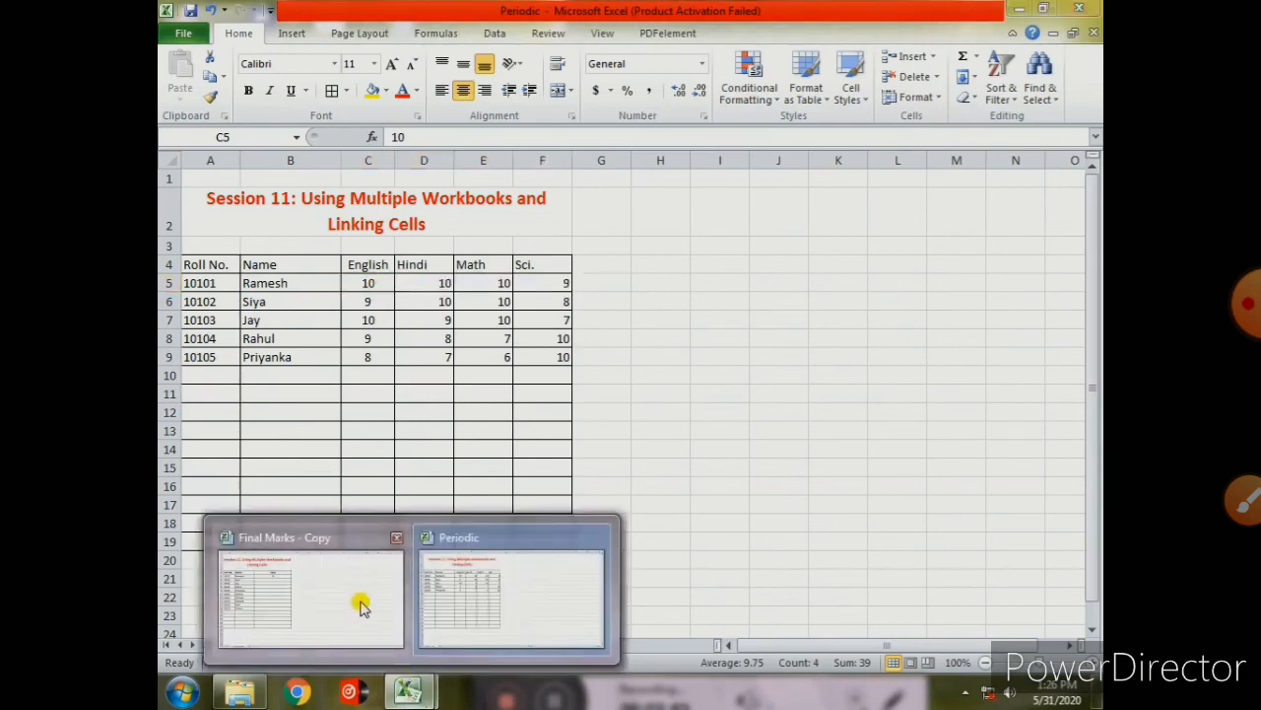
mouse_move(338, 597)
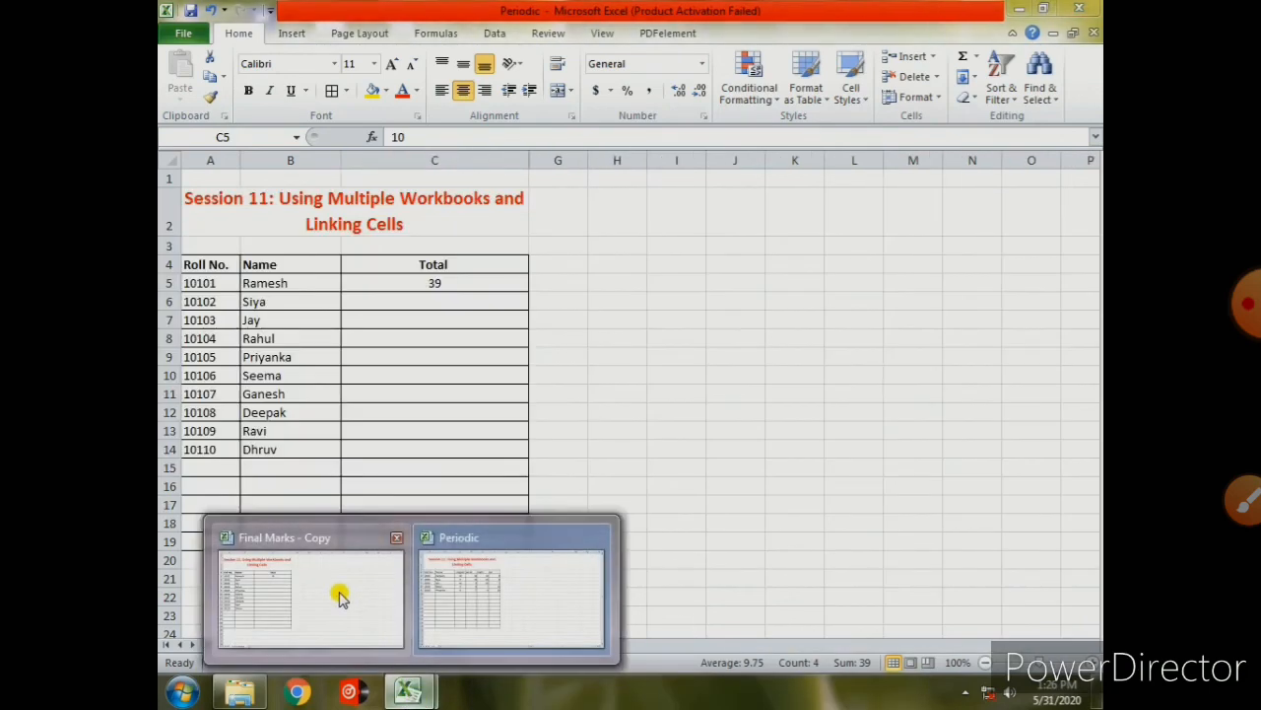
click(338, 596)
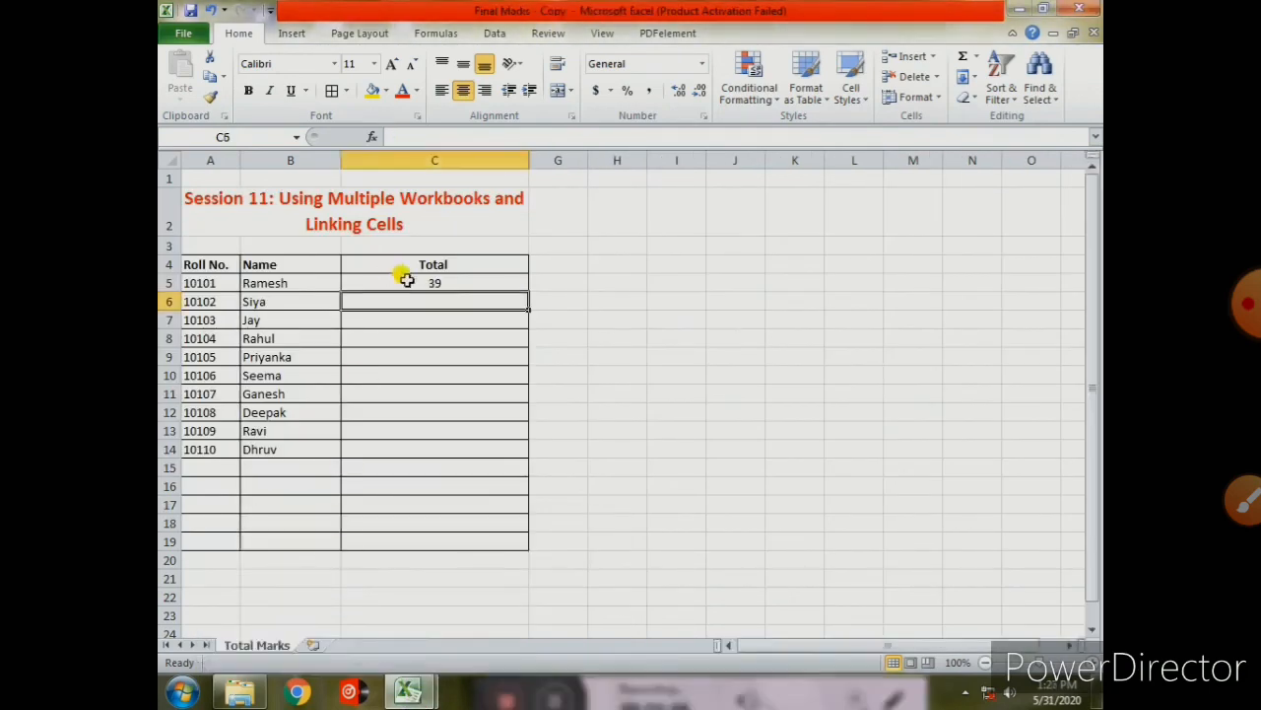
click(407, 281)
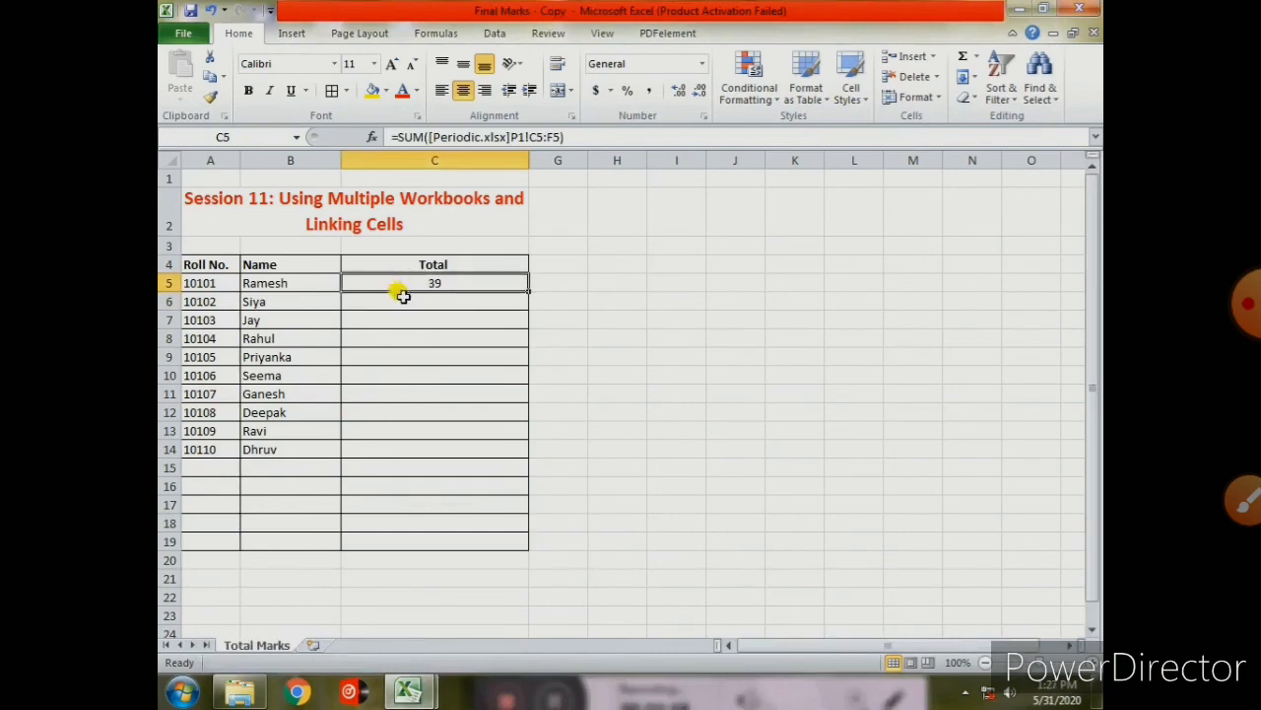
click(403, 297)
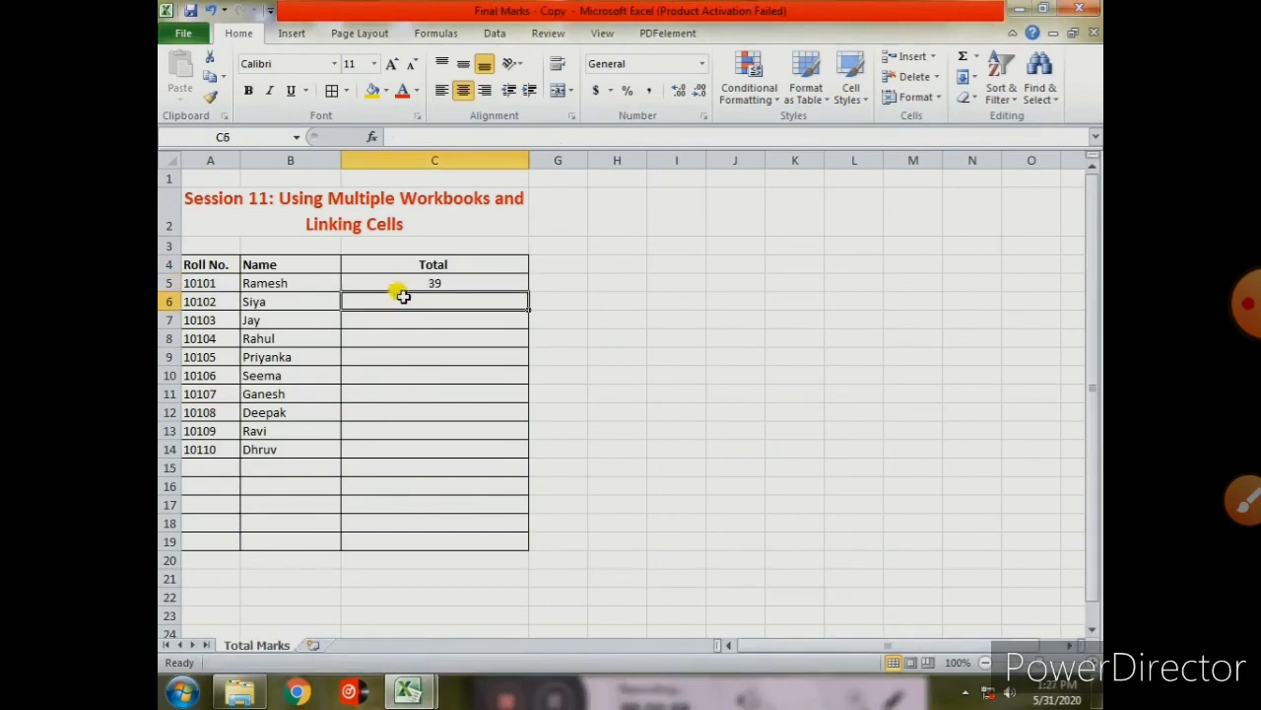
- Enter =Sum([Periodic.xlsx]P1!C6:F6) in C6 so Siya's Total shows 37
text(=)
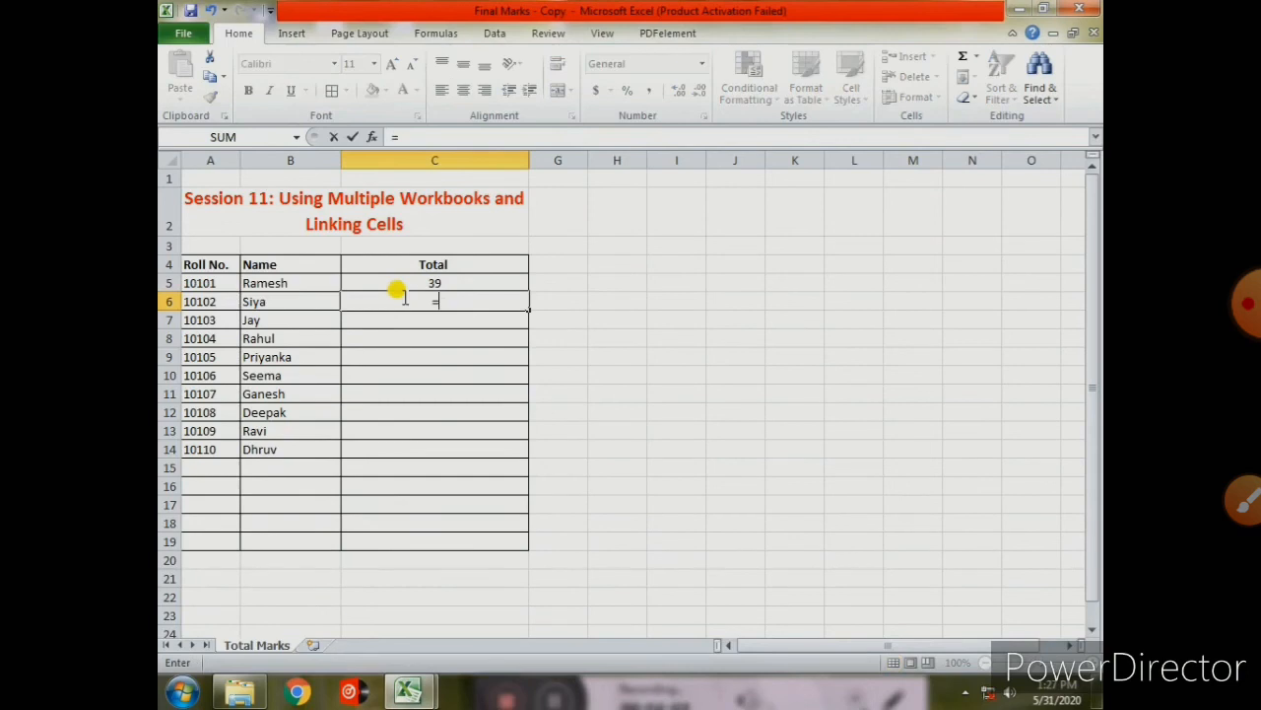
text(Sum)
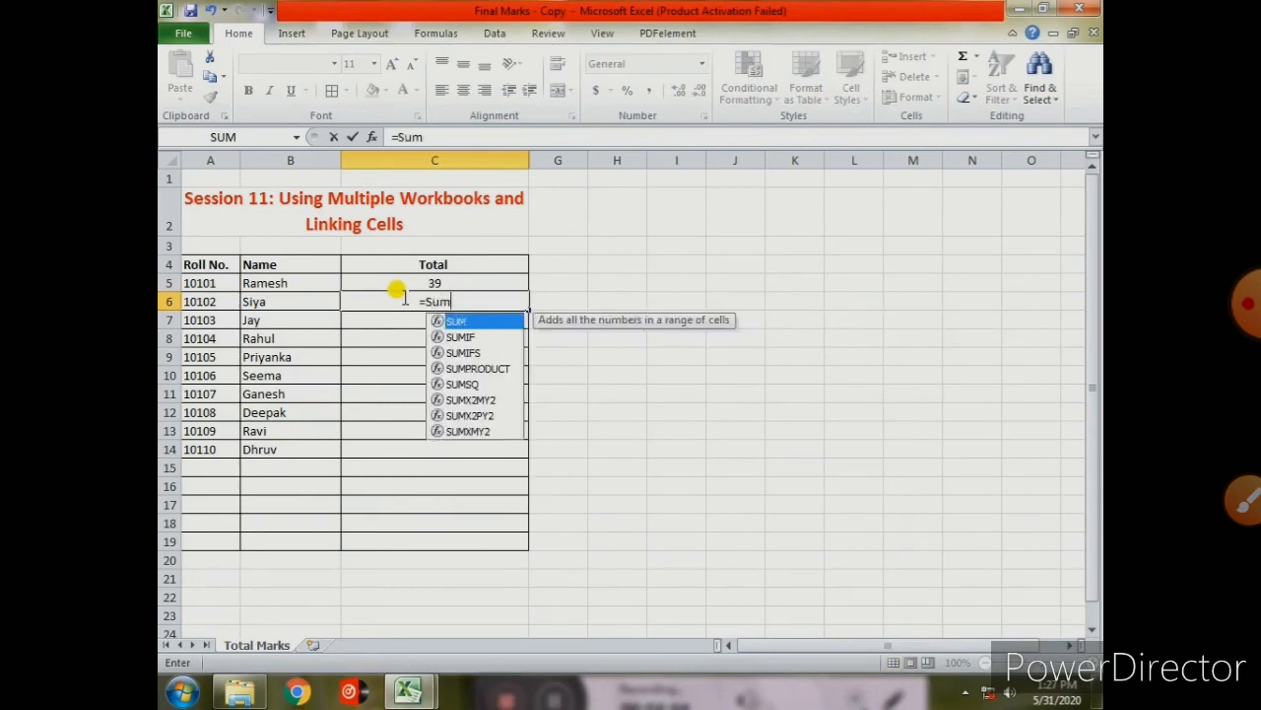
text(()
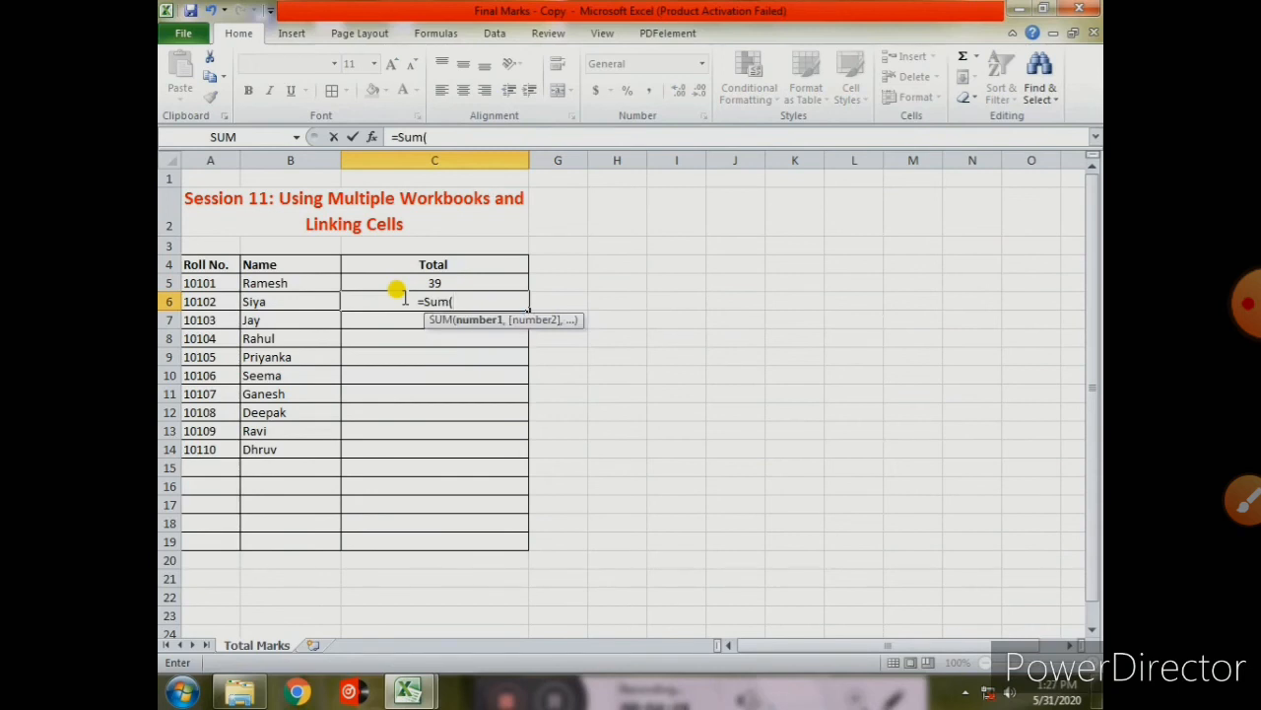
text([)
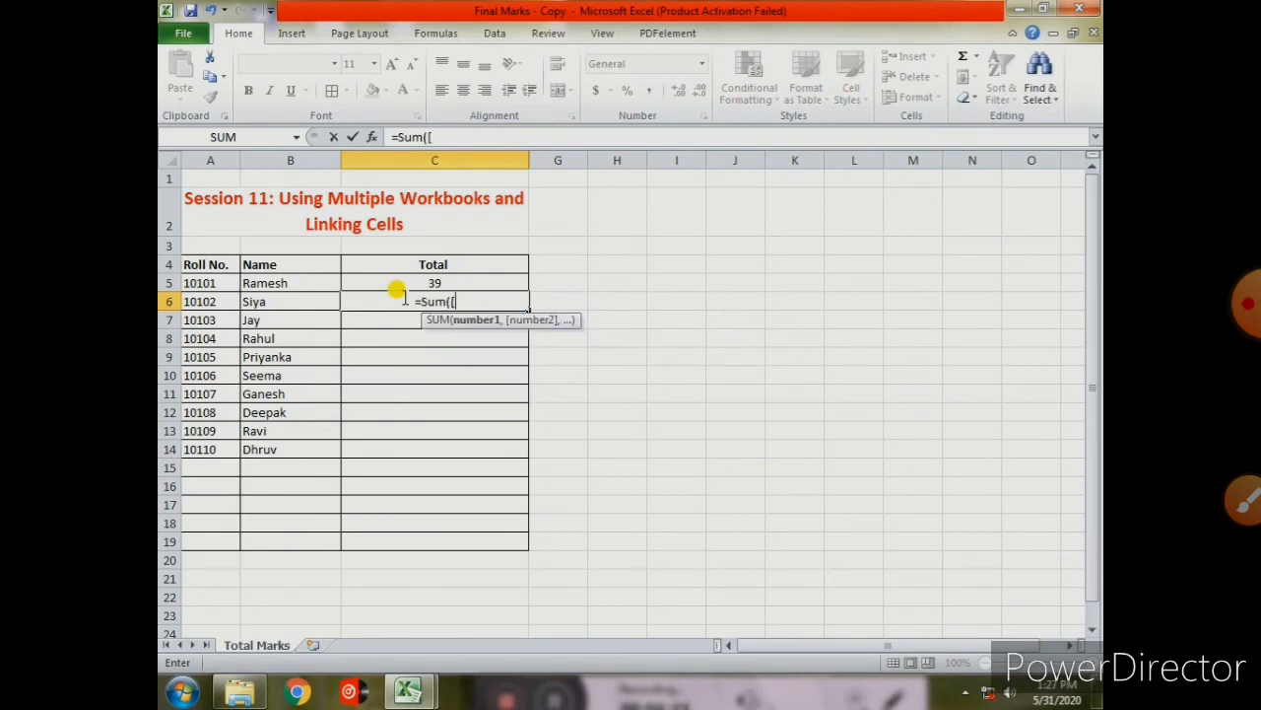
text(Period)
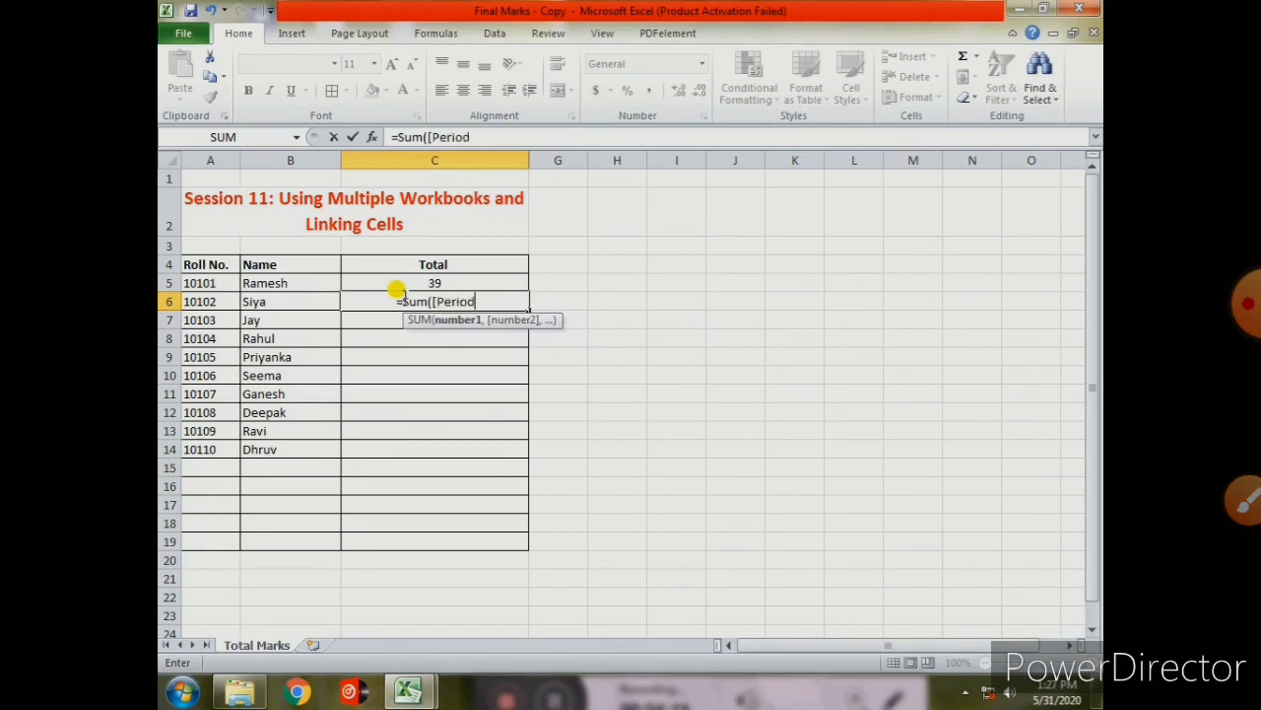
text(ic)
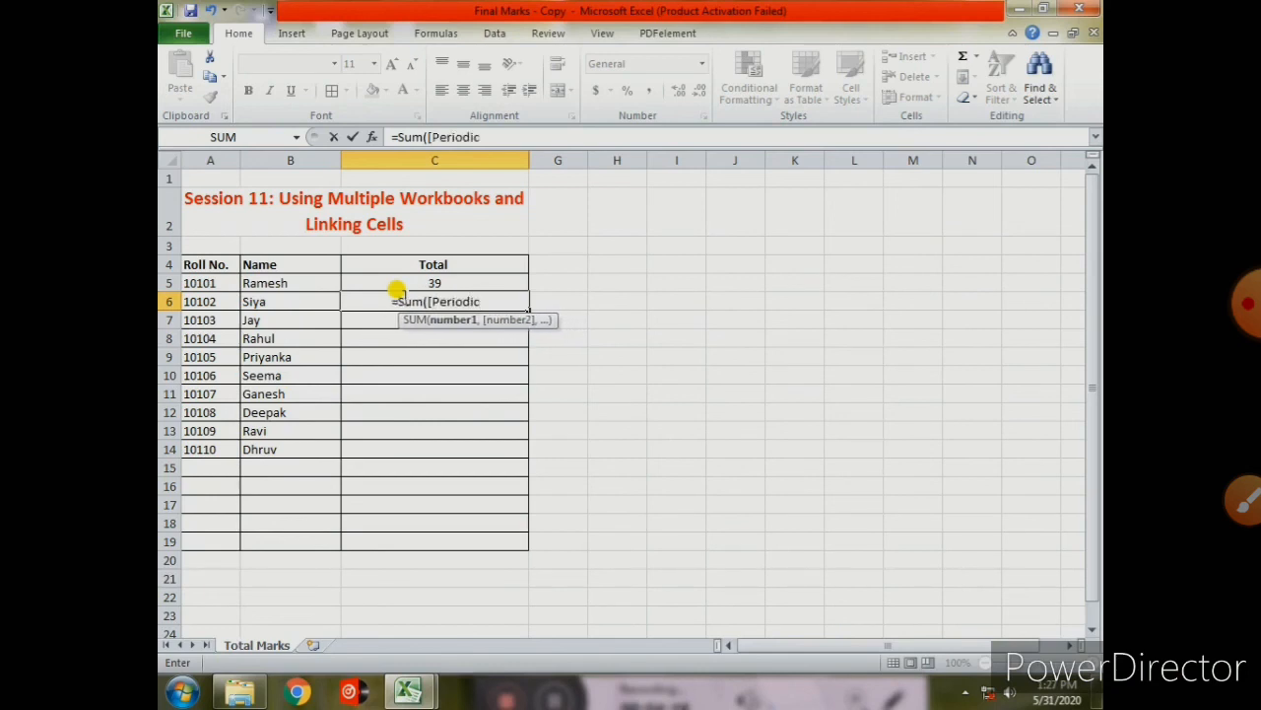
text(.xlsx)
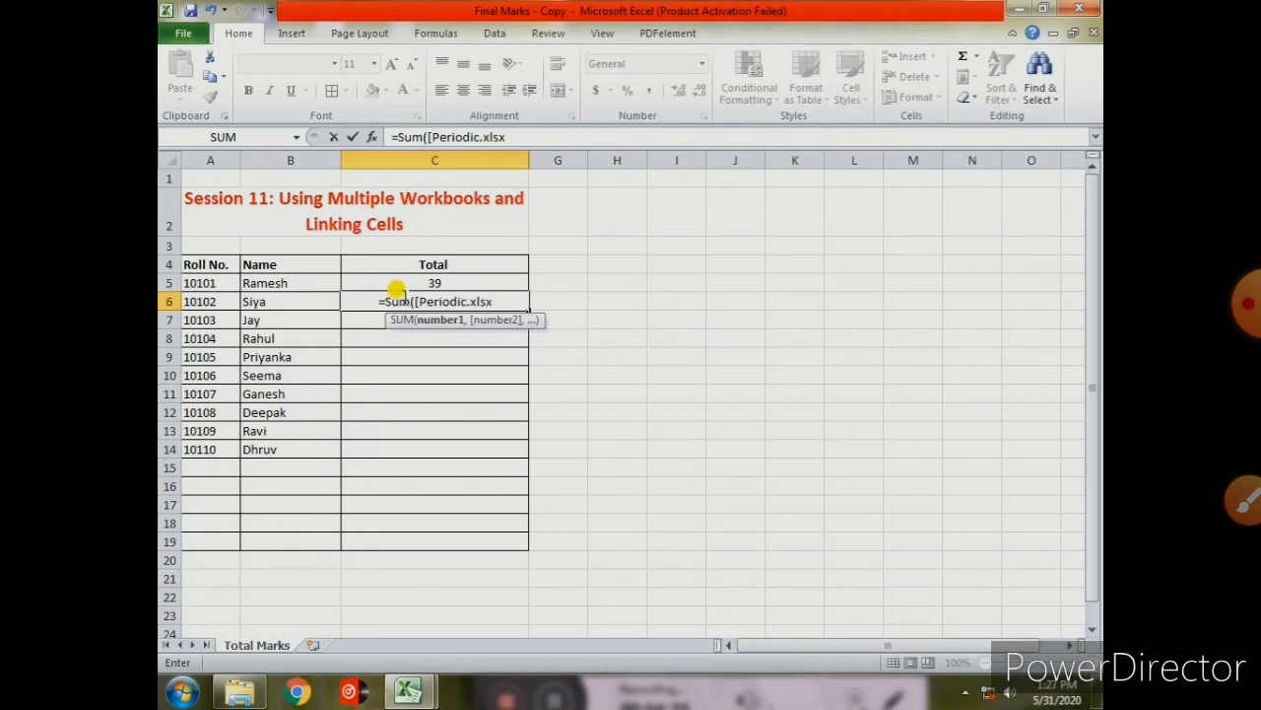
text(])
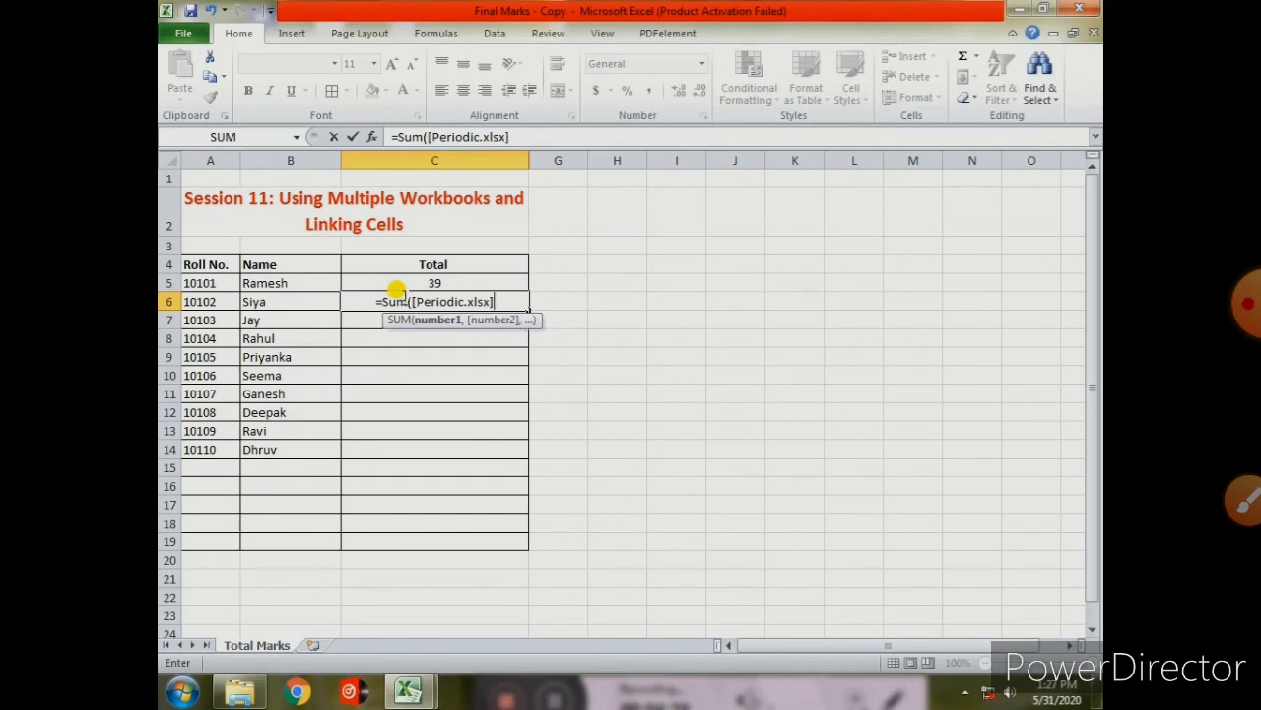
text(P1)
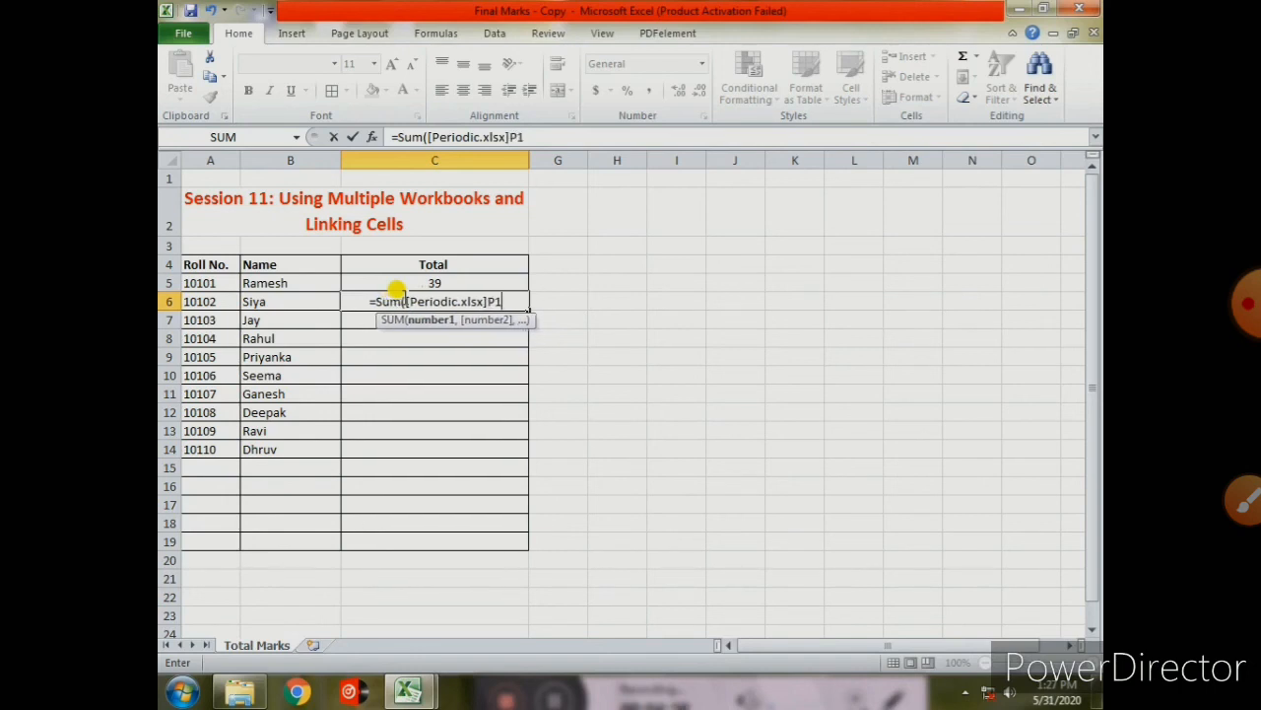
text(!)
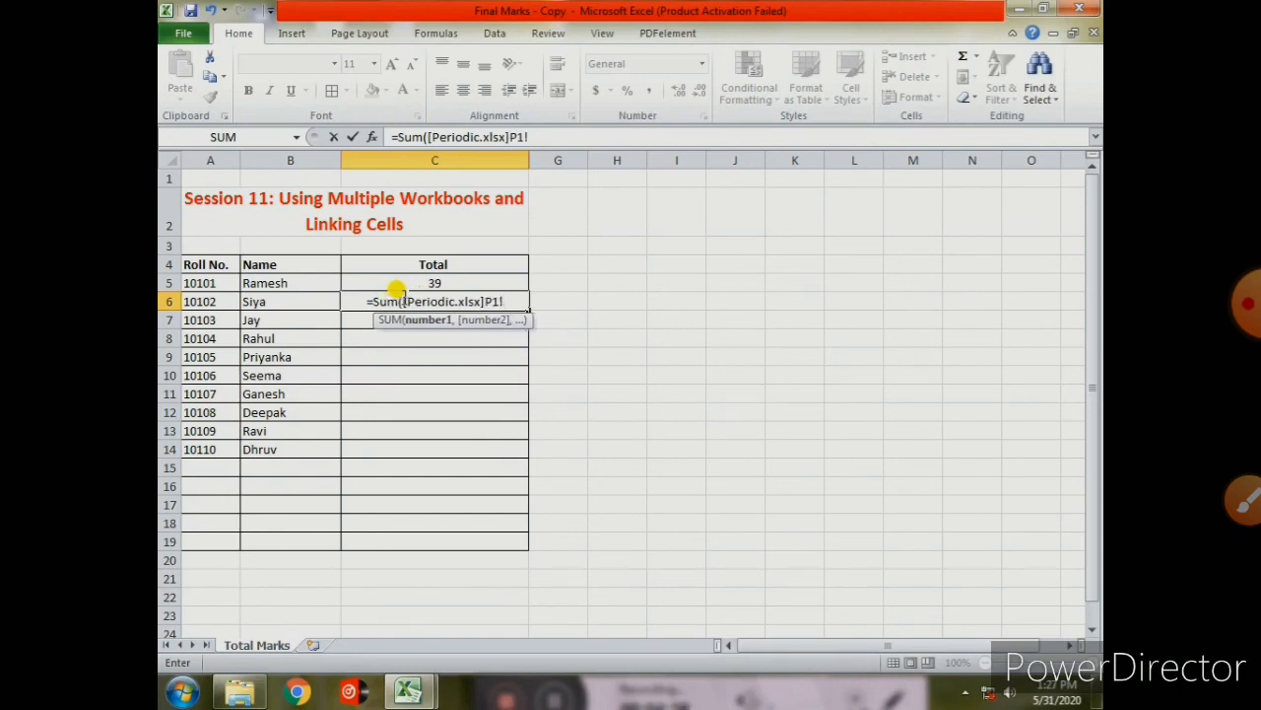
text(C)
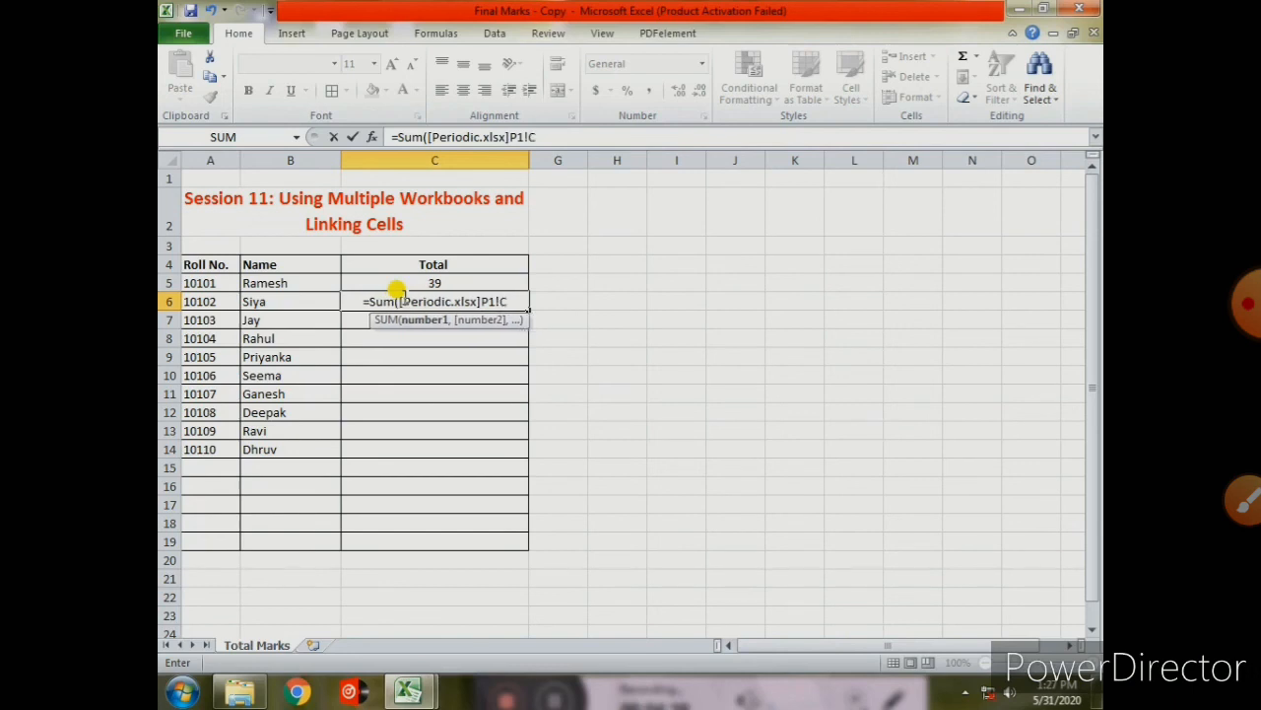
text(6)
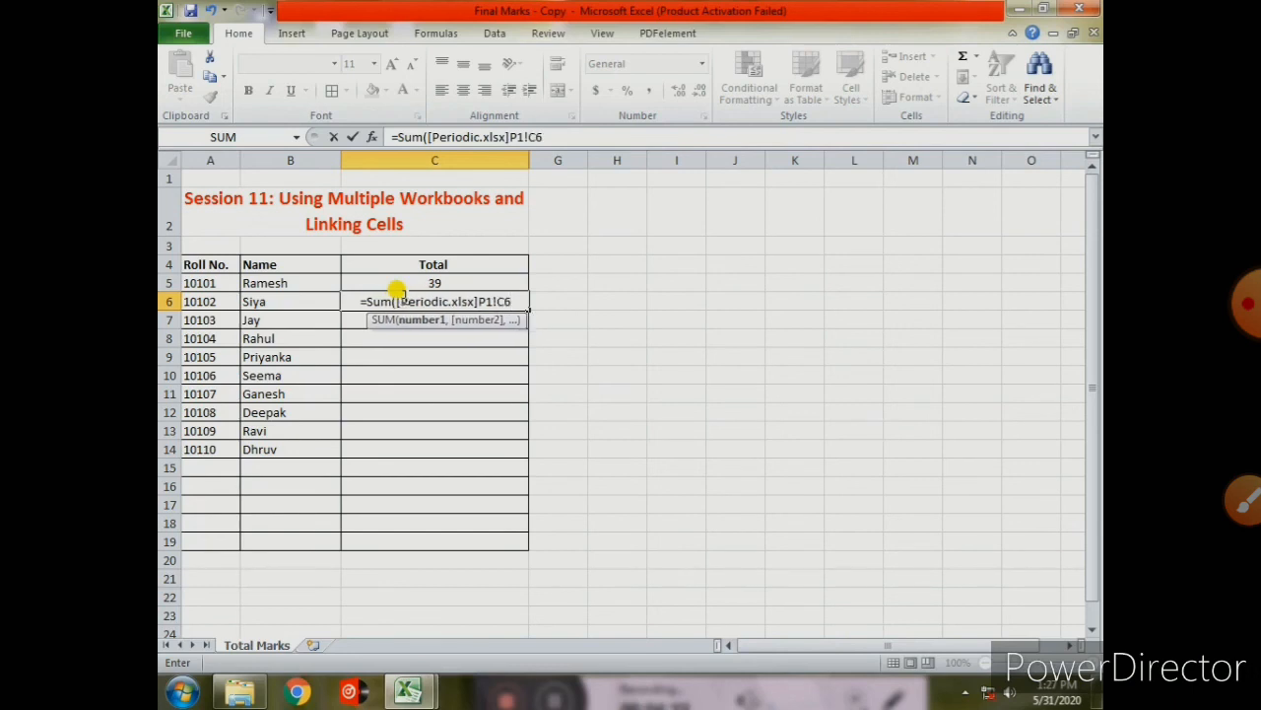
text(:)
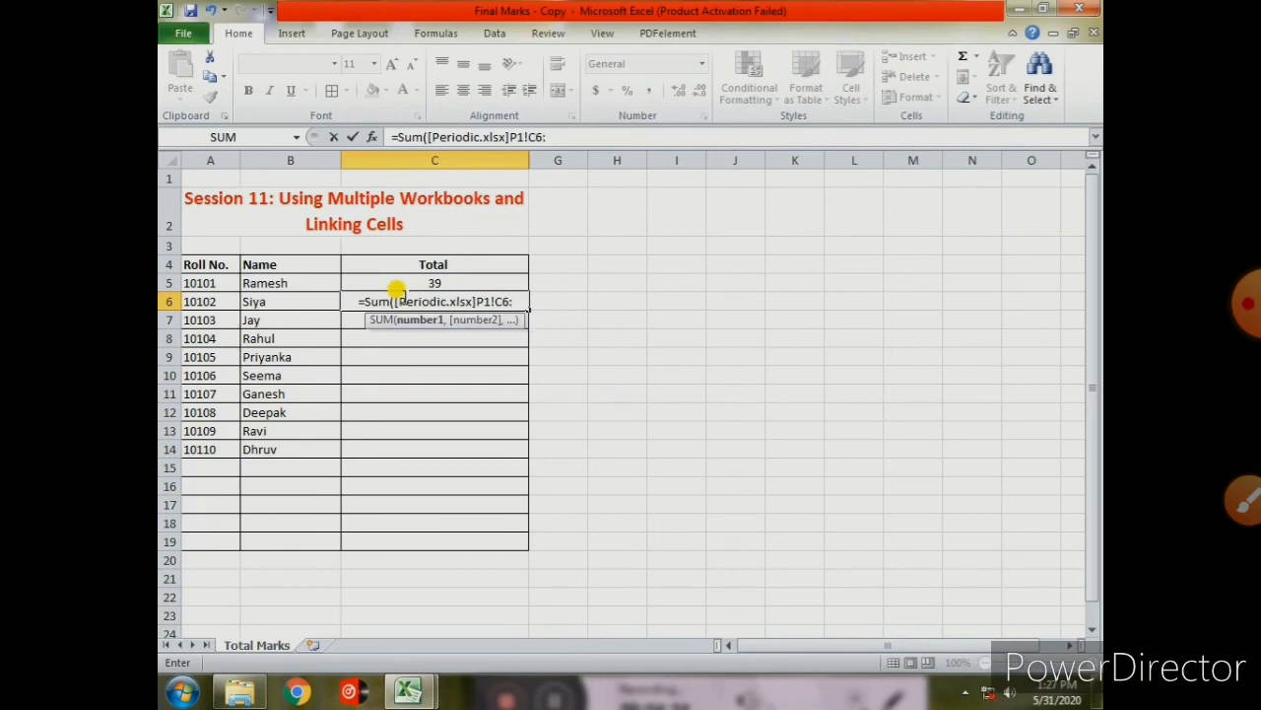
text(F6)
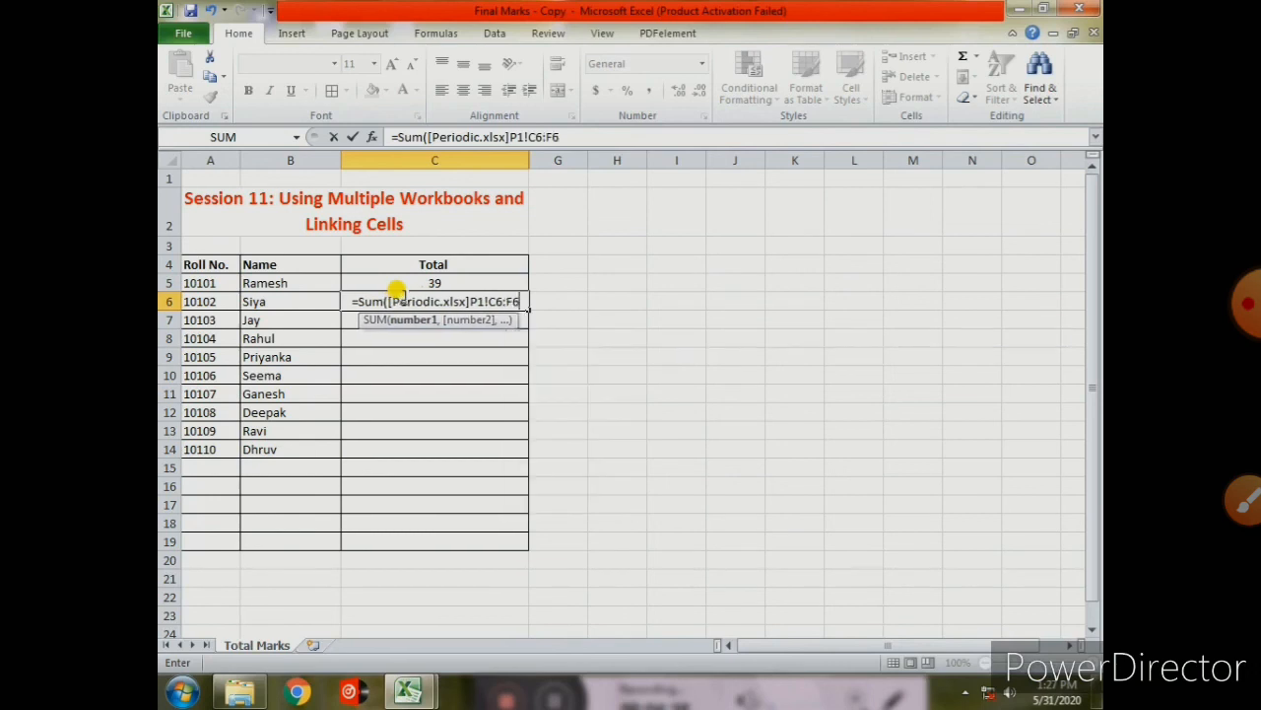
text())
key(Return)
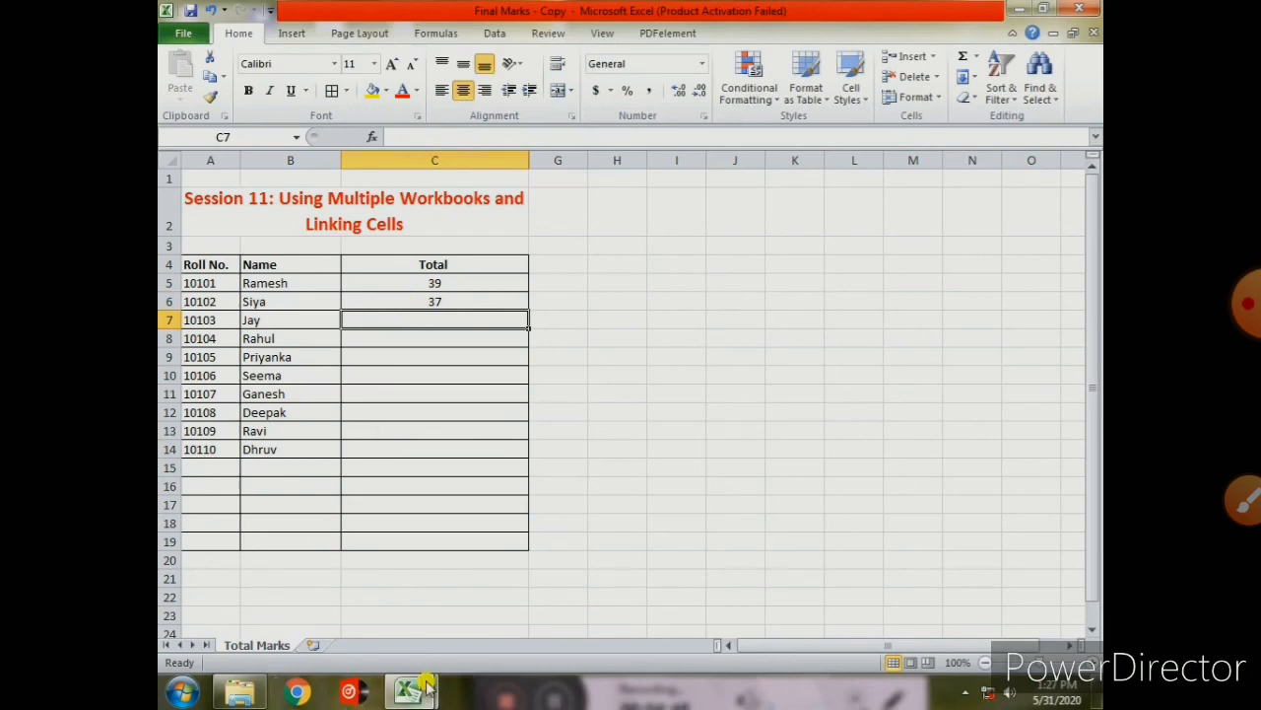
- Change Ramesh's Sci. mark in Periodic's F5 to 10, then confirm his linked Total shows 40
mouse_move(425, 688)
click(479, 593)
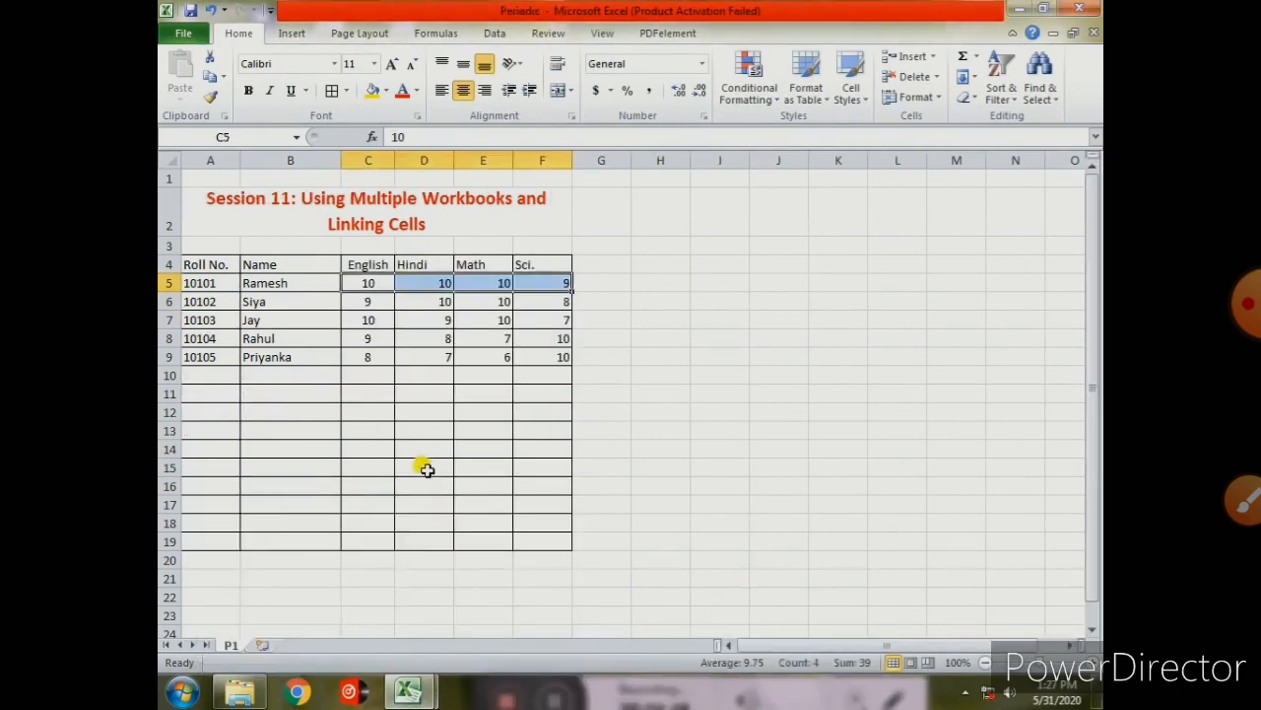
click(445, 323)
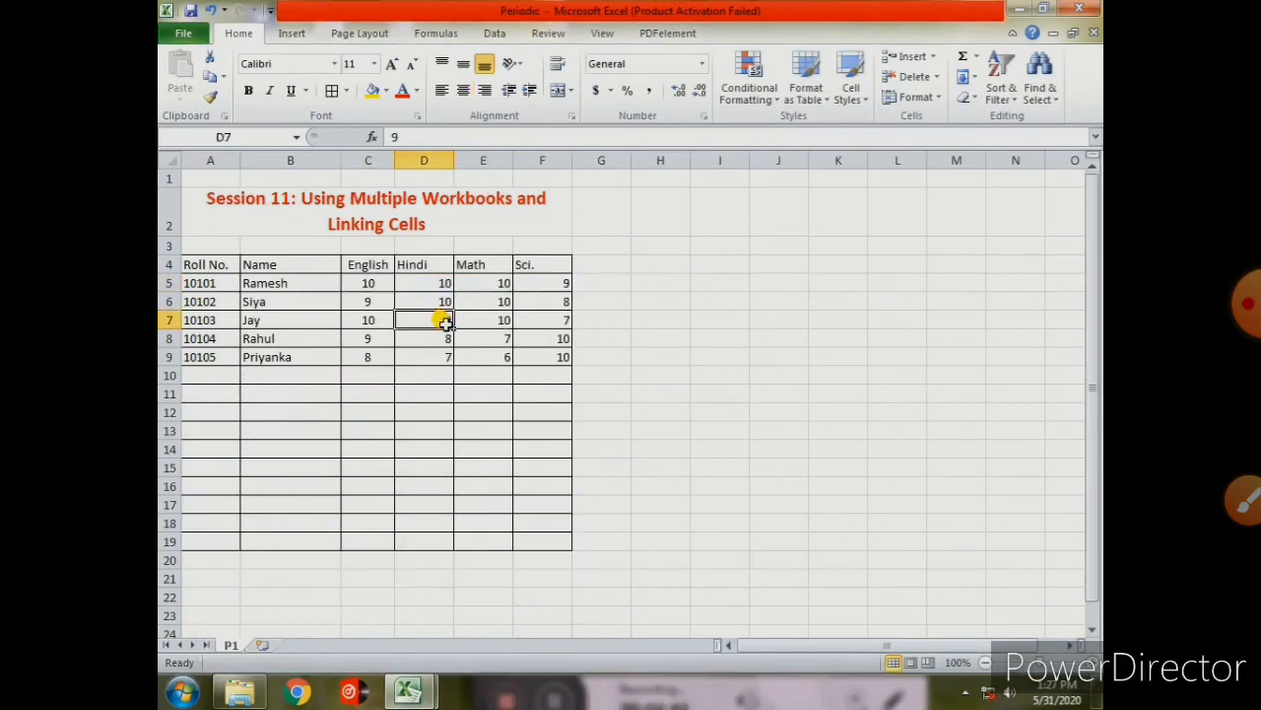
click(545, 280)
text(10)
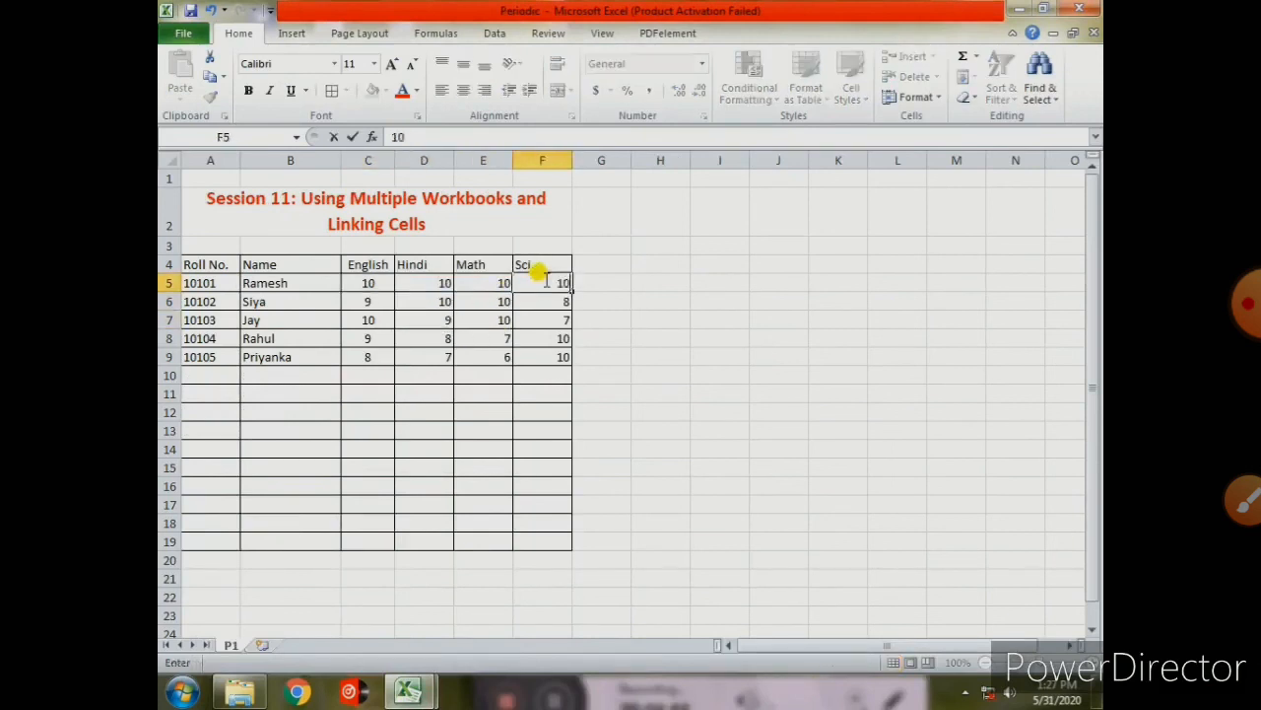
click(578, 555)
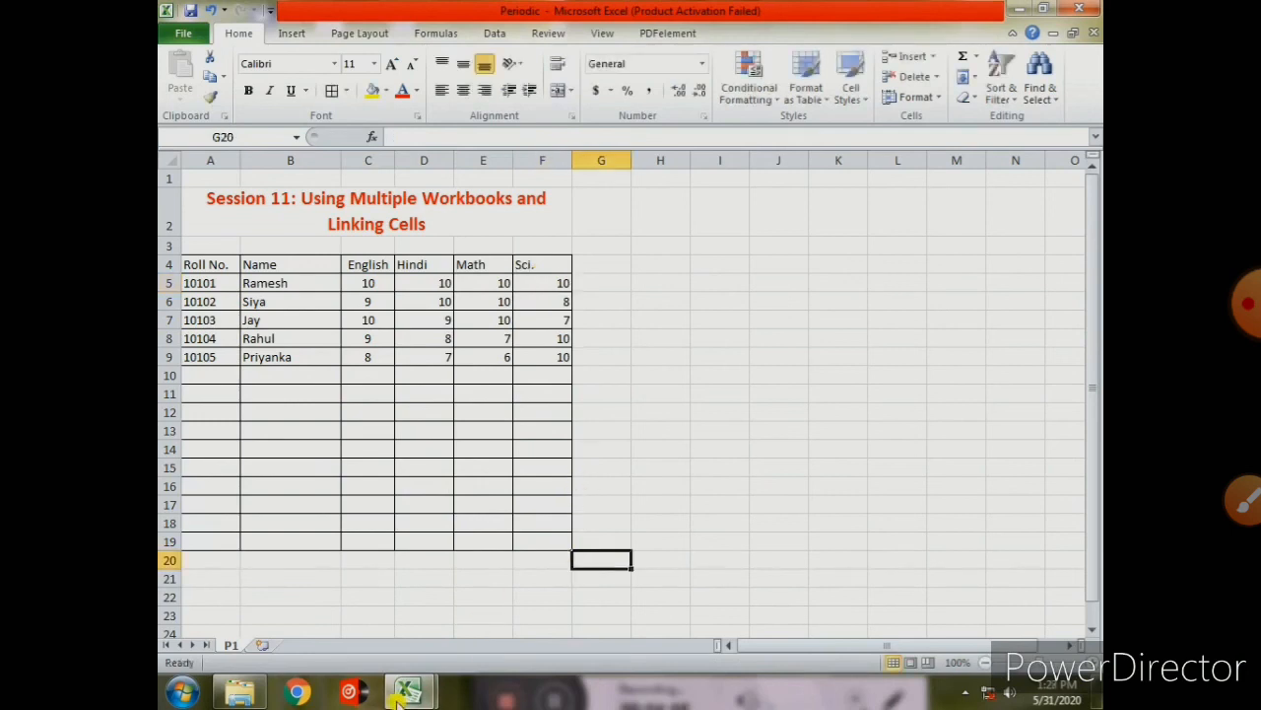
mouse_move(398, 698)
click(349, 600)
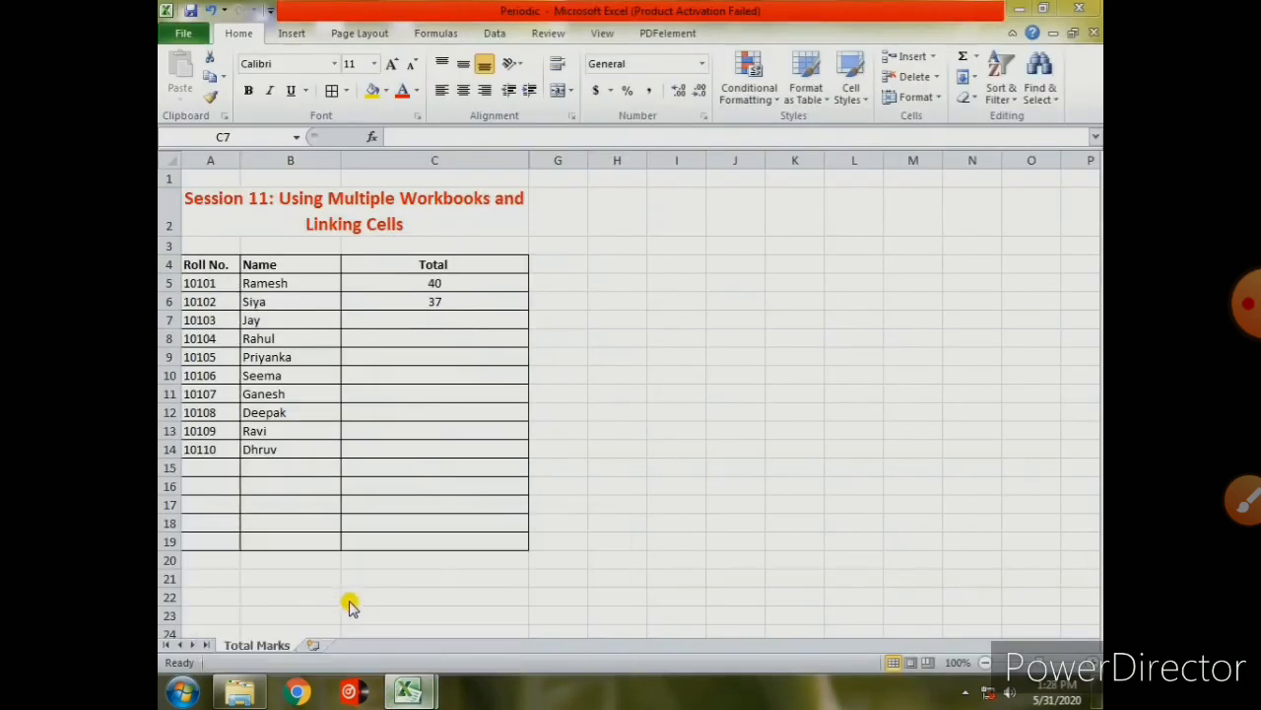
click(440, 285)
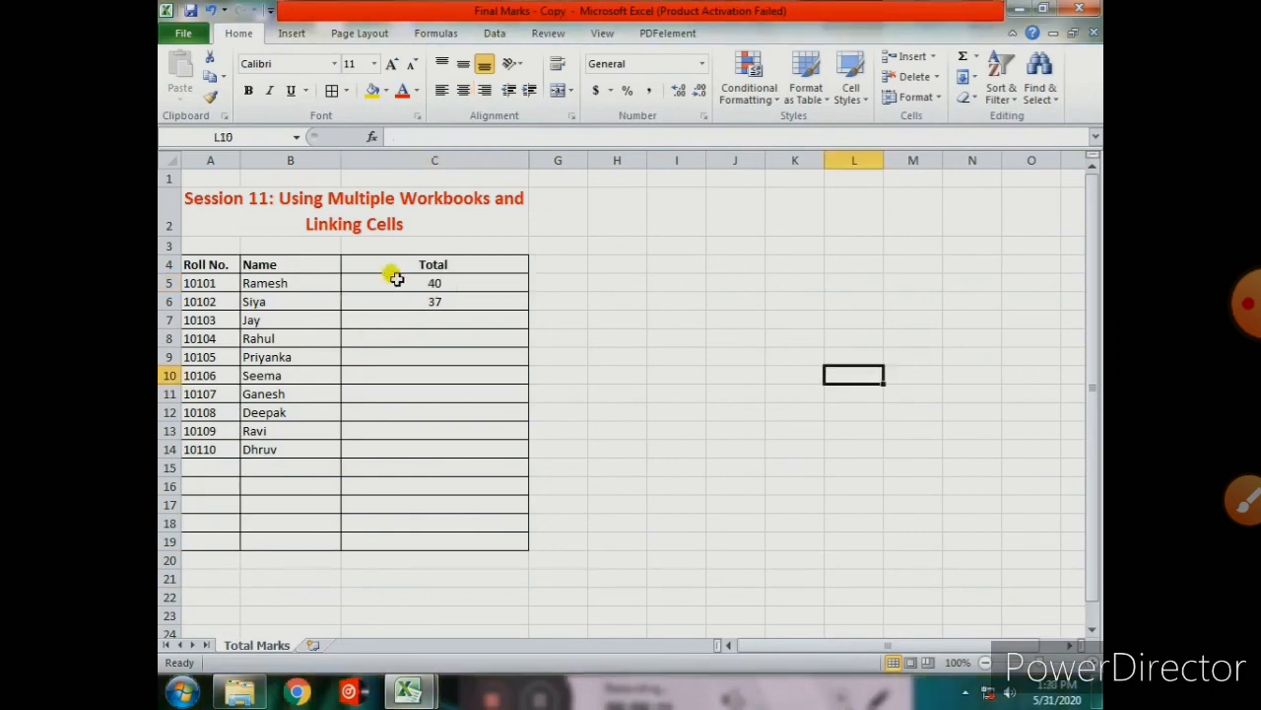
- Review the Periodic-linked Total formulas in C5 and C6, then bring up the Data ribbon
click(397, 282)
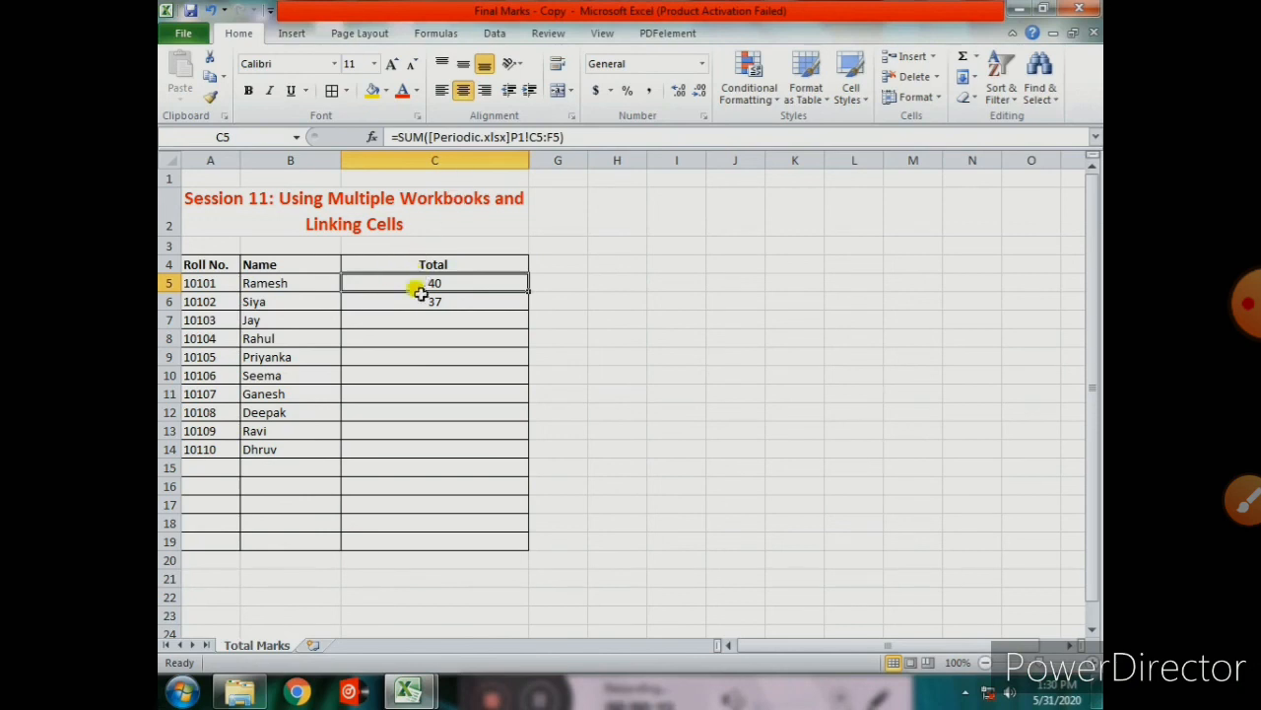
click(418, 296)
click(417, 285)
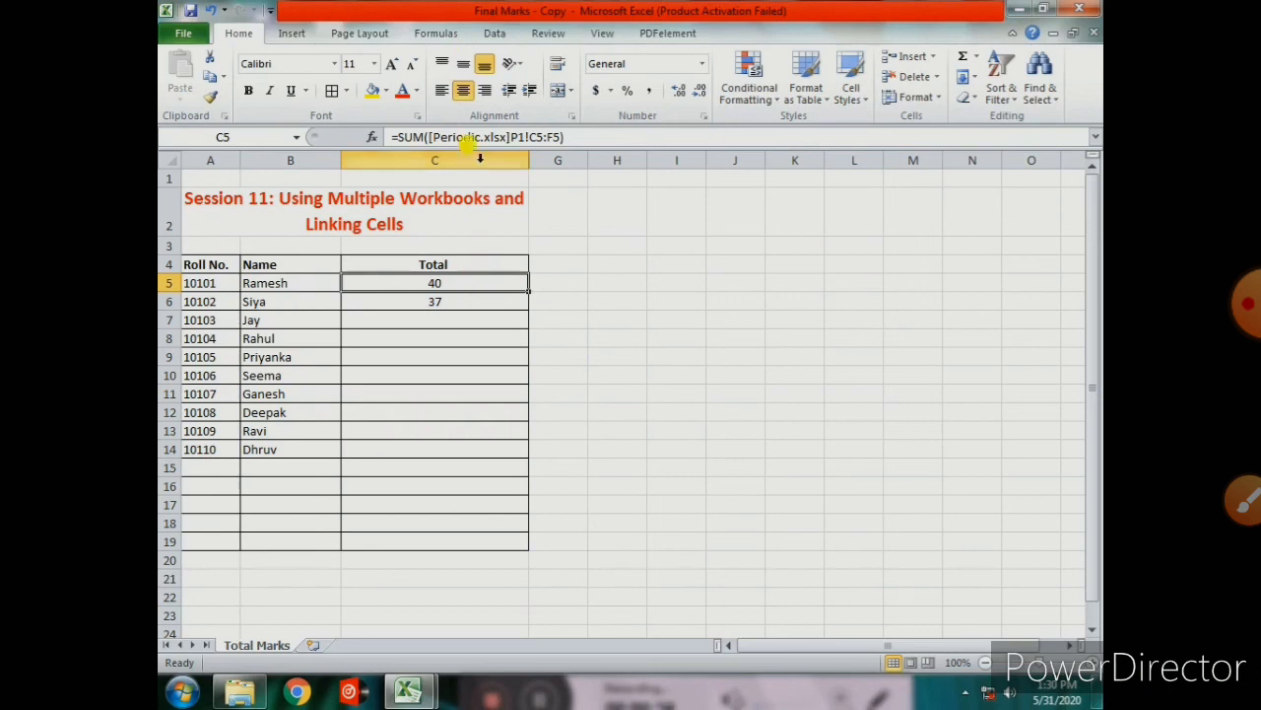
click(493, 36)
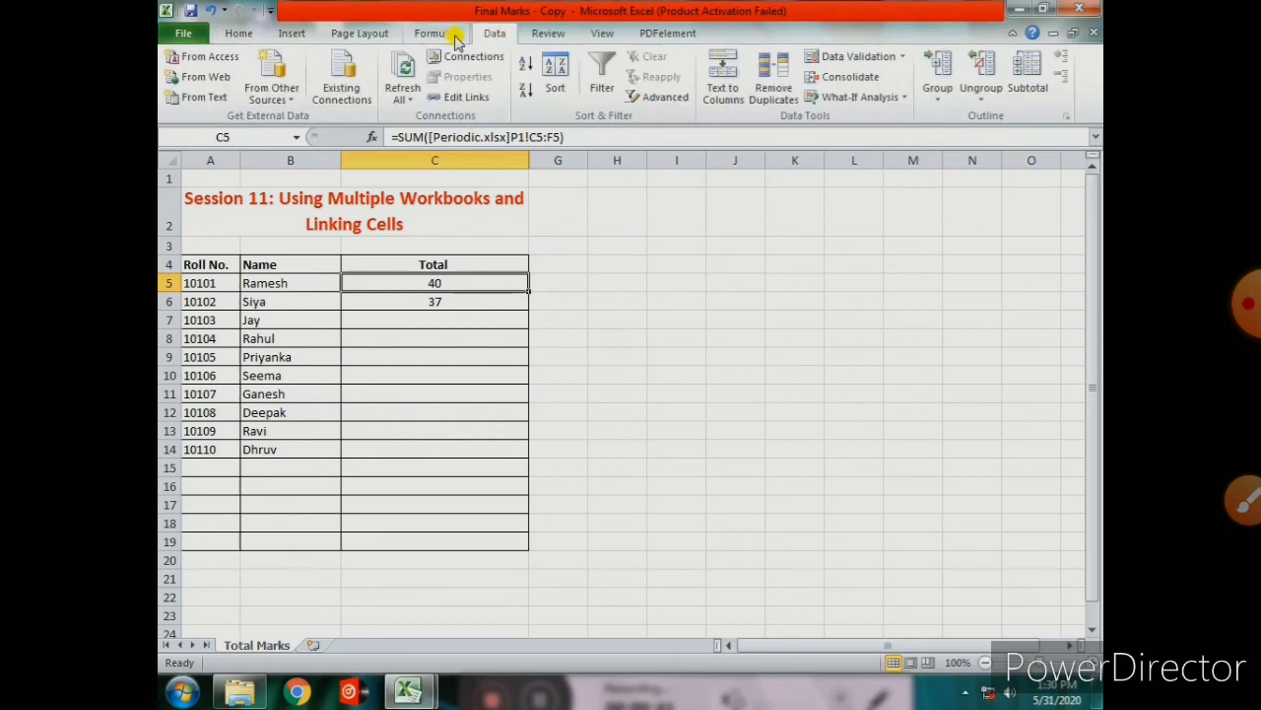
- Break the link to Periodic.xlsx in Edit Links so Total cells keep plain values like 40
click(459, 98)
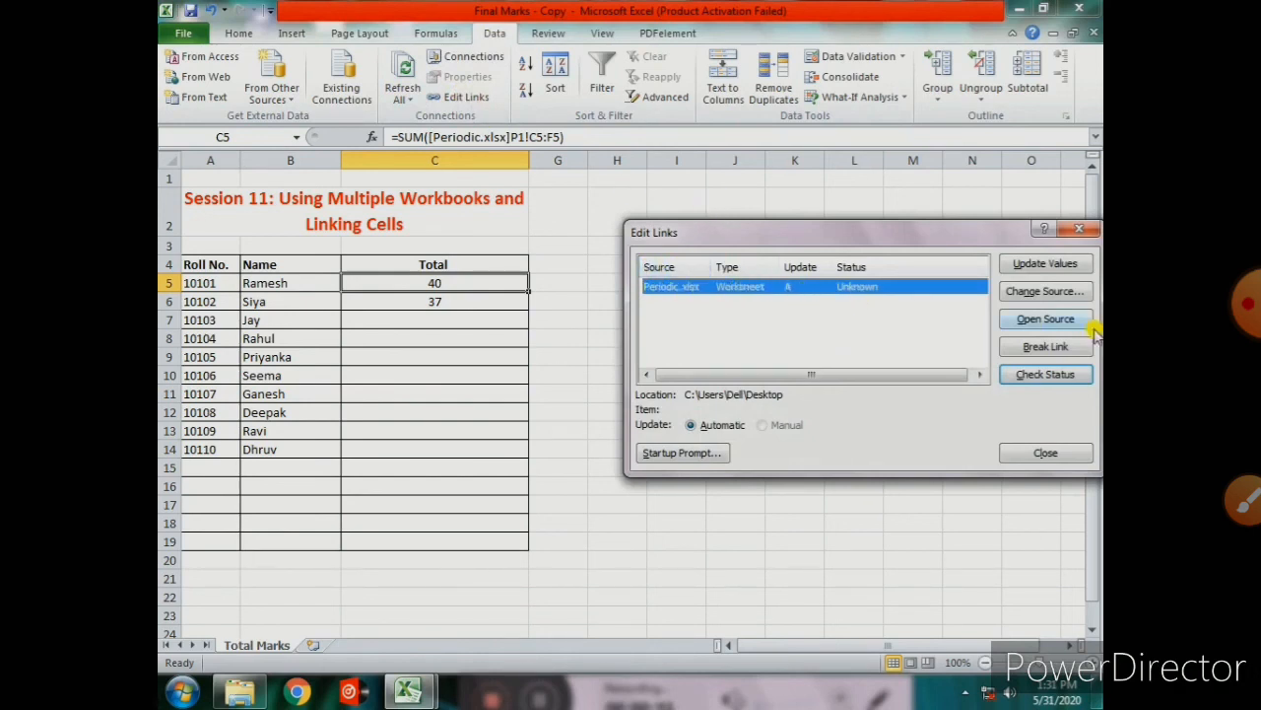
click(1037, 351)
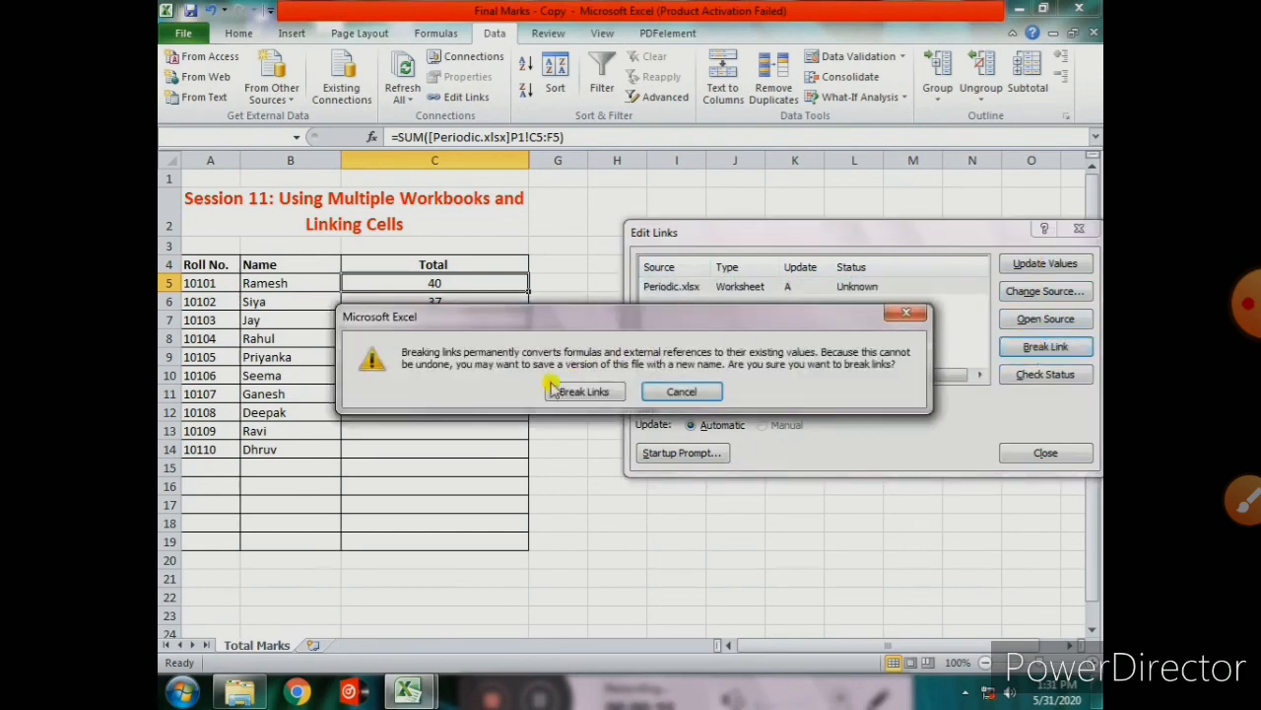
click(605, 391)
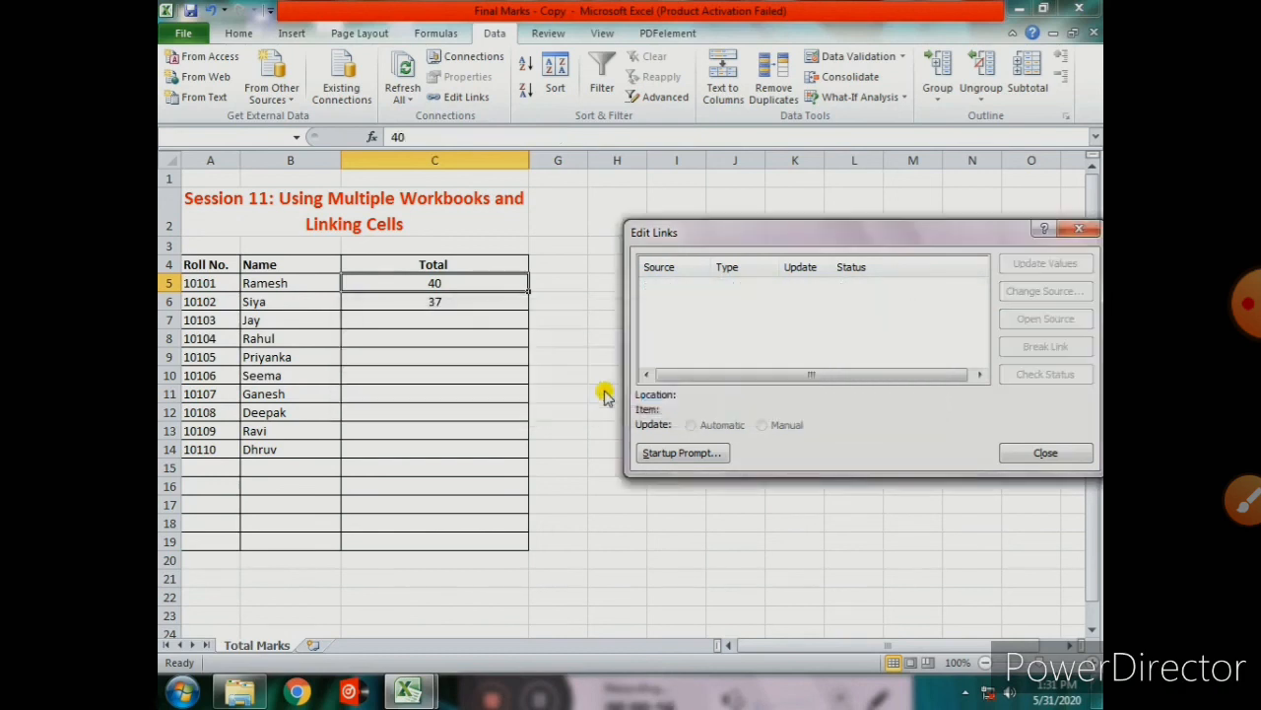